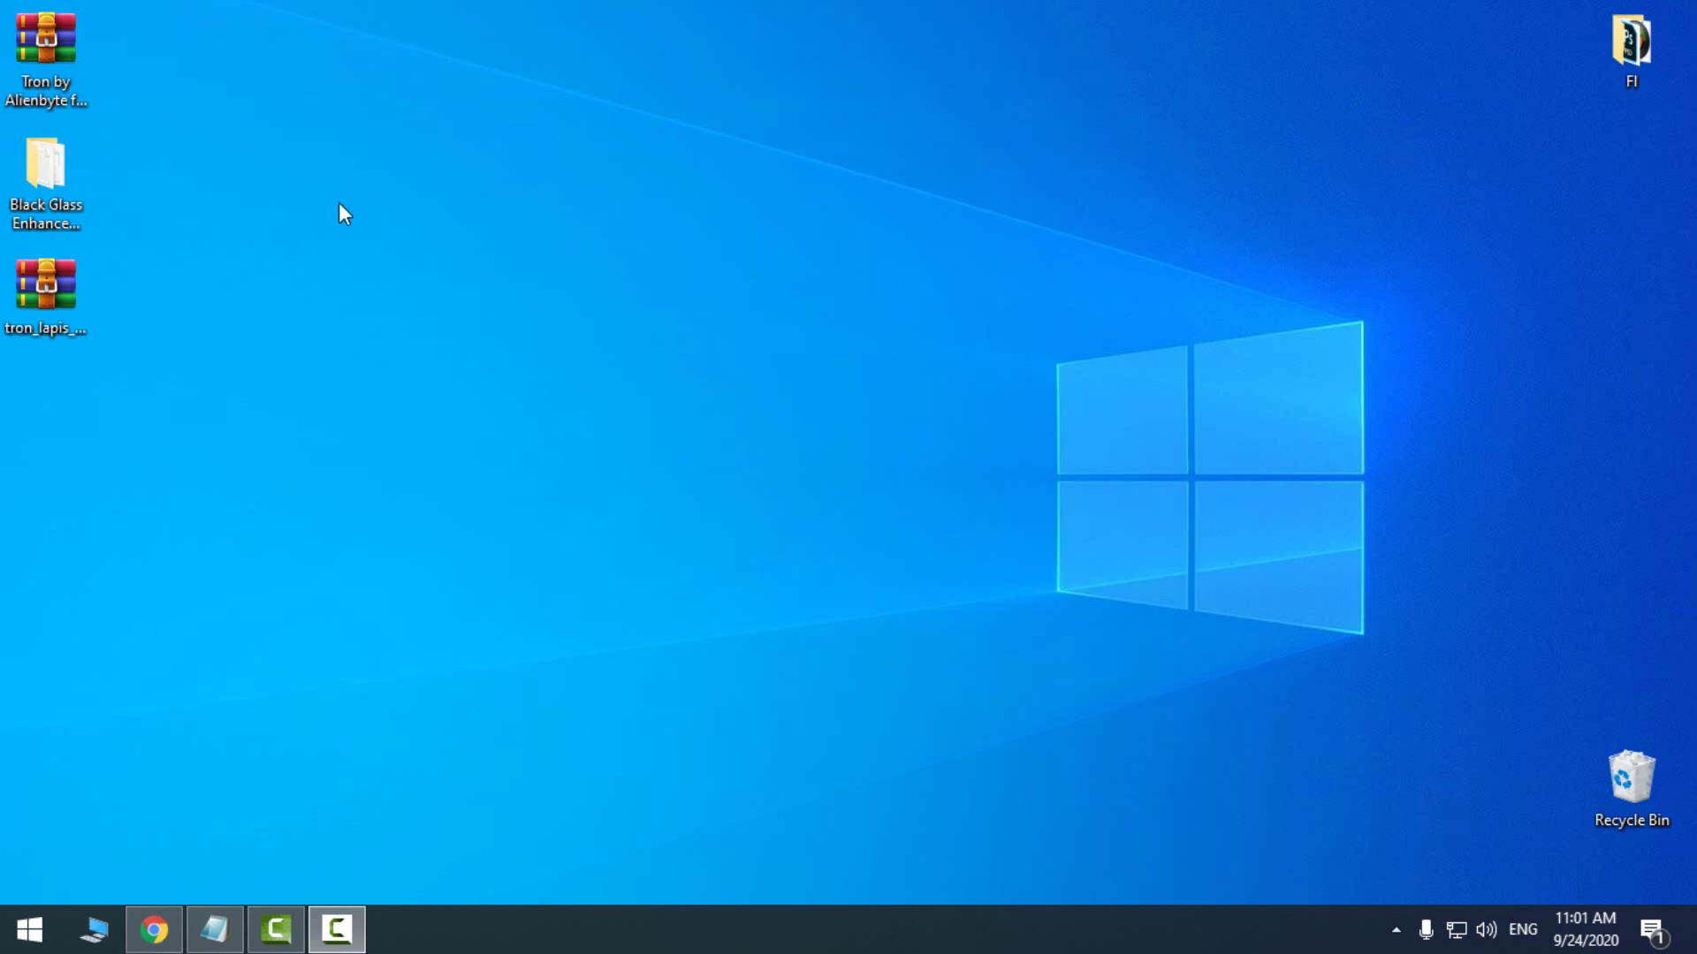
Select the Tron by Alienbyte archive and review the 'make restore point' note in Notepad.
left_click(61, 53)
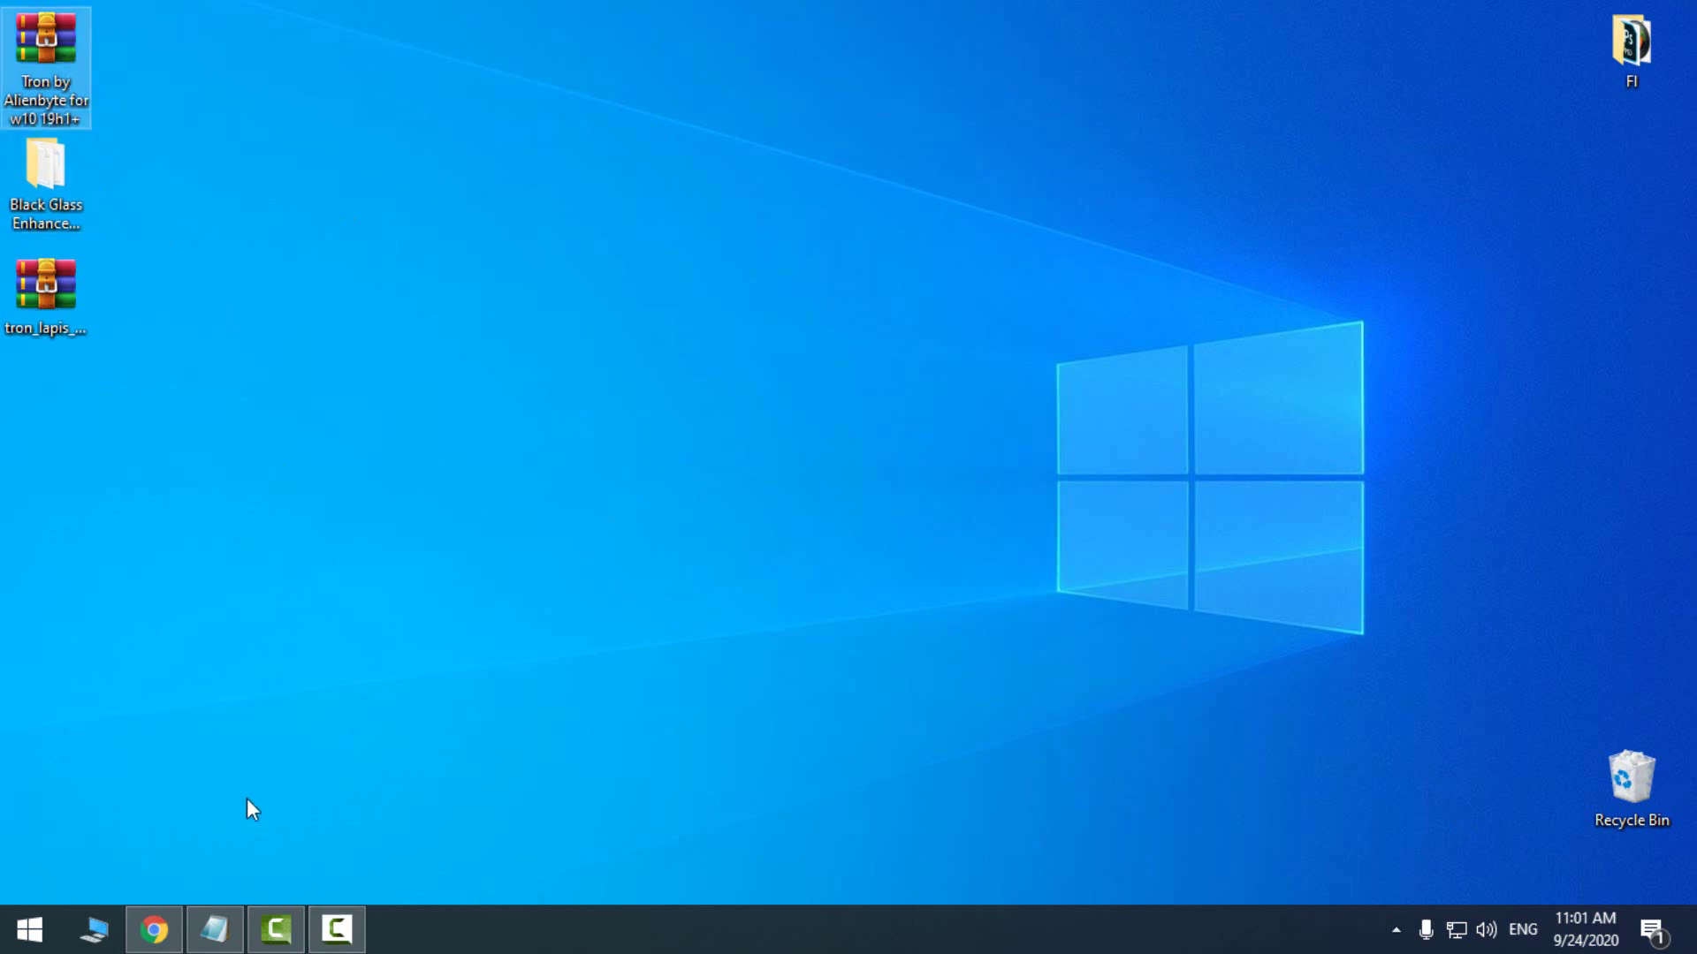
left_click(215, 929)
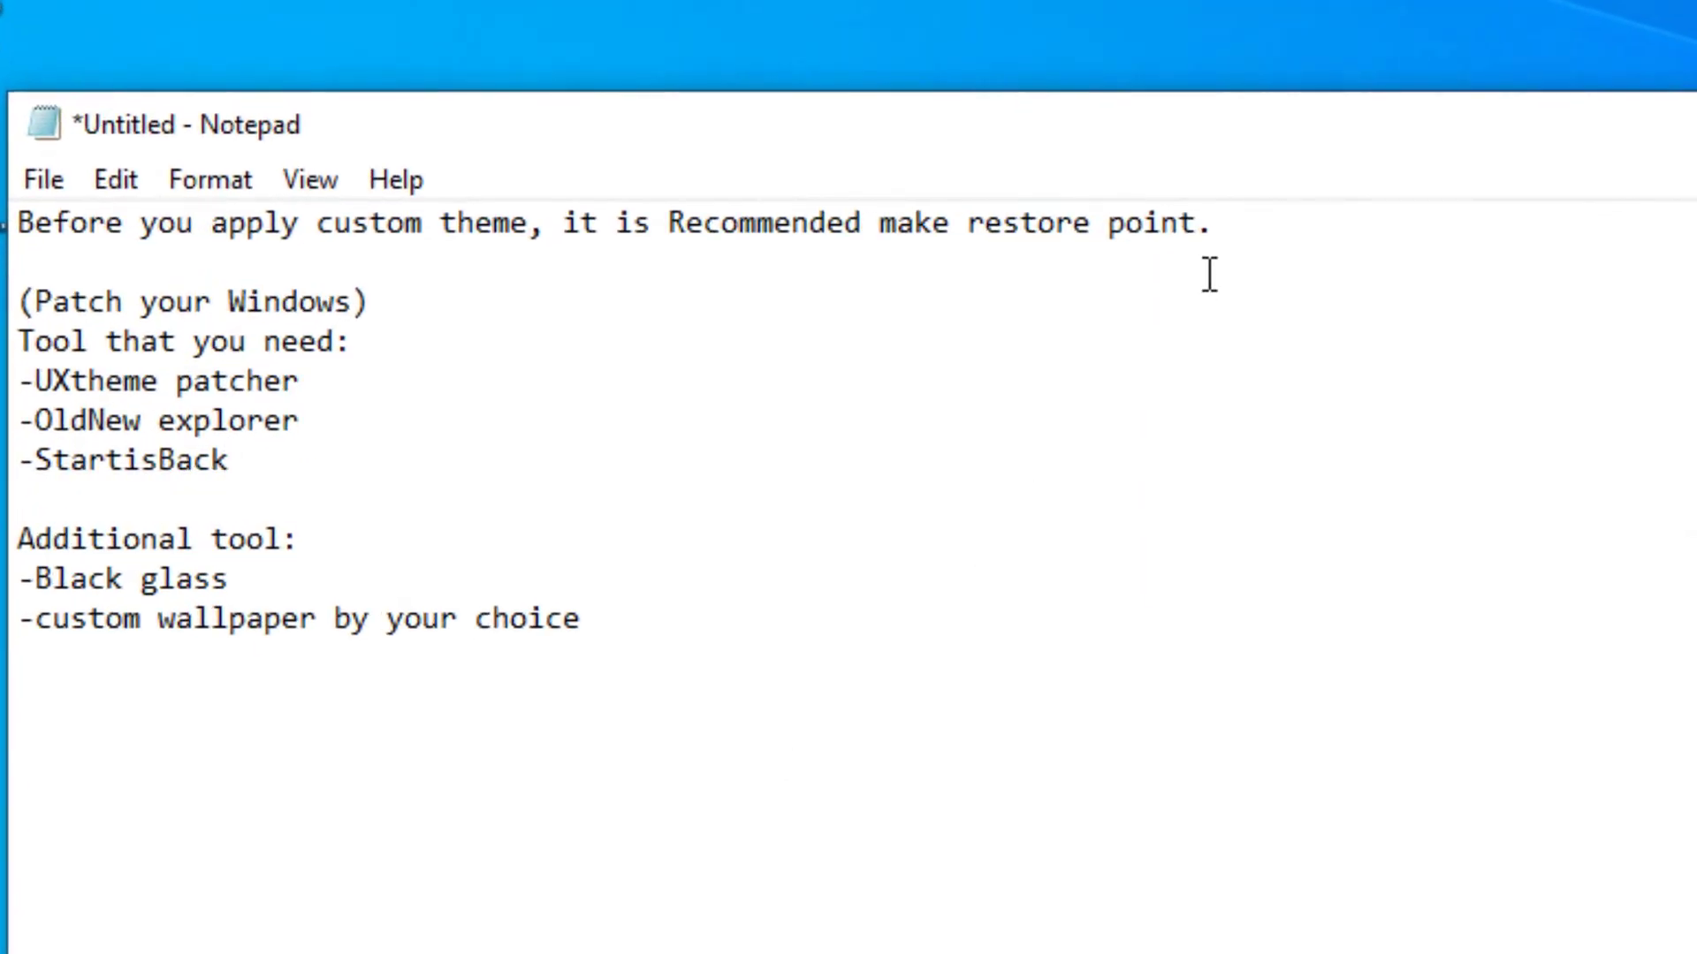
left_click(784, 329)
left_click_drag(1241, 221, 882, 205)
left_click(1511, 248)
left_click(1204, 288)
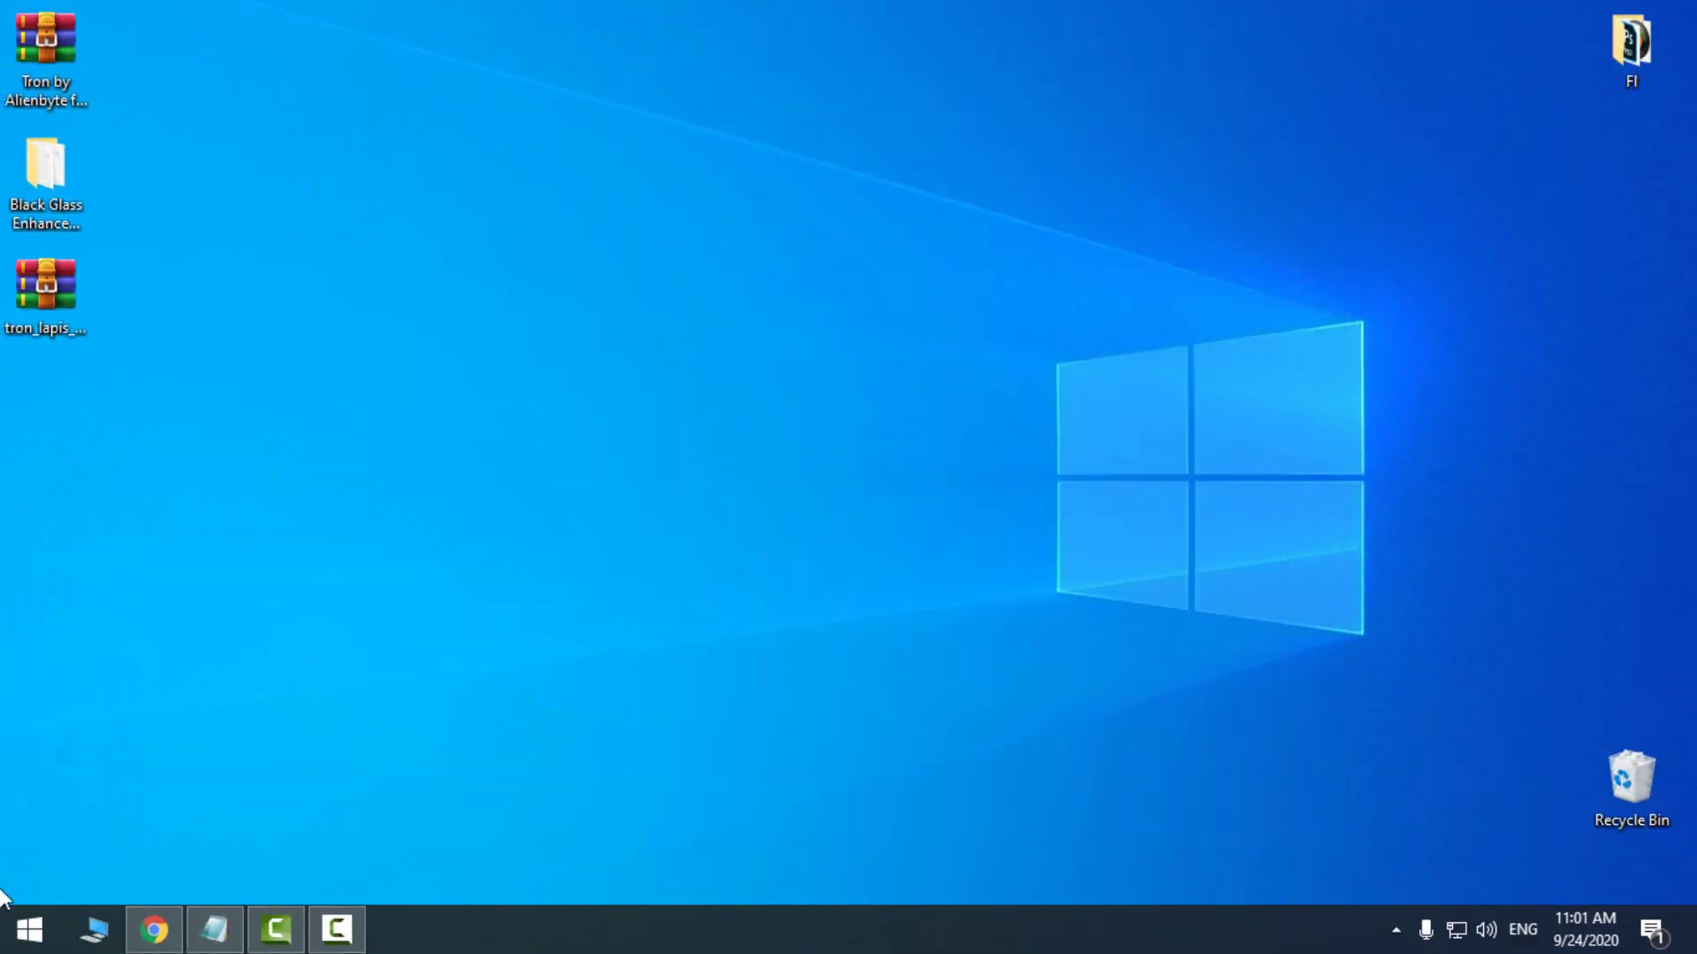
Search 'restore' and start a restore point on Local Disk (C:), then cancel it.
left_click(19, 946)
type("re")
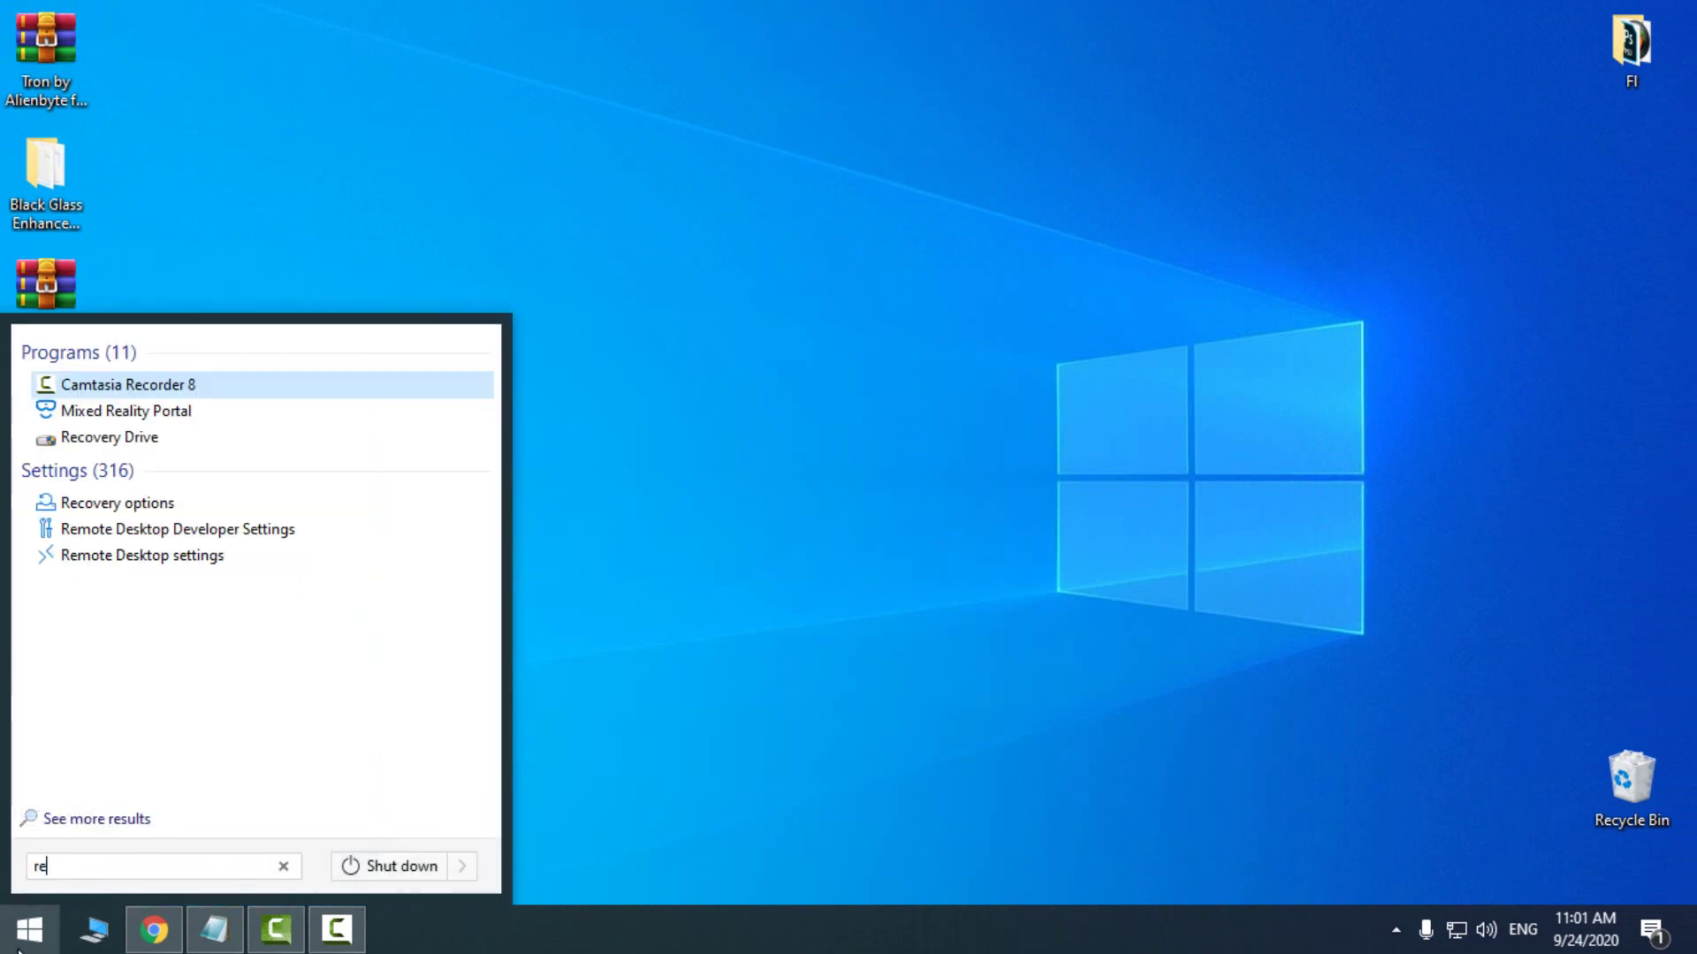
type("store")
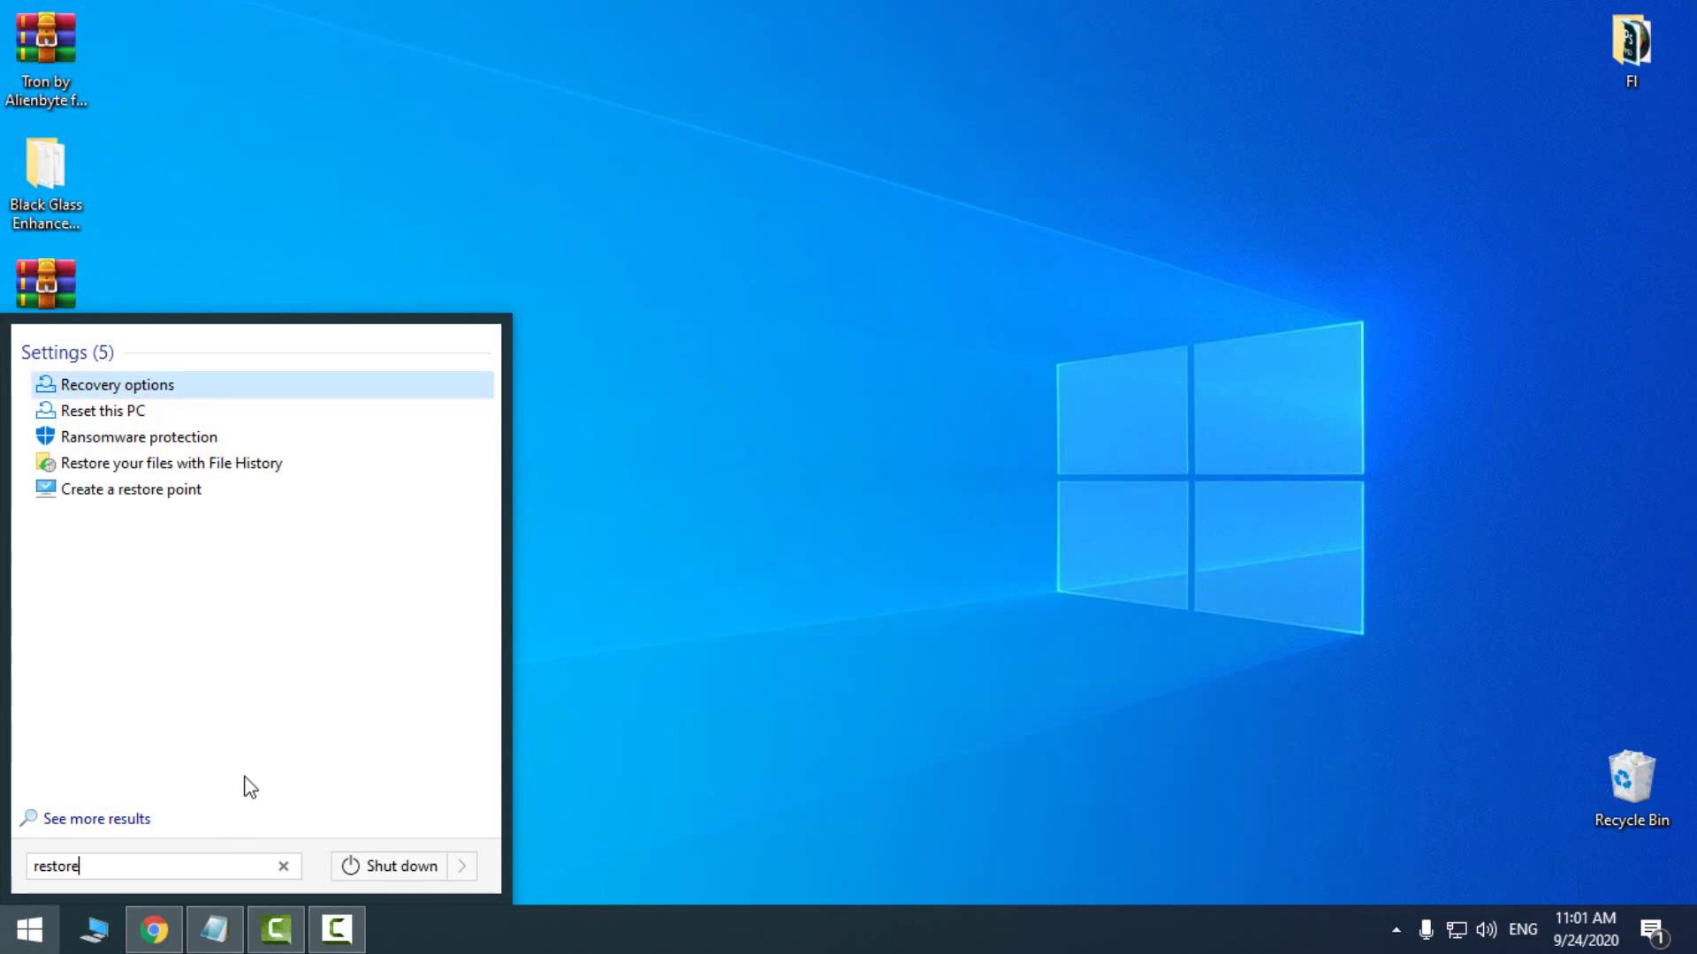
left_click(161, 491)
left_click(191, 385)
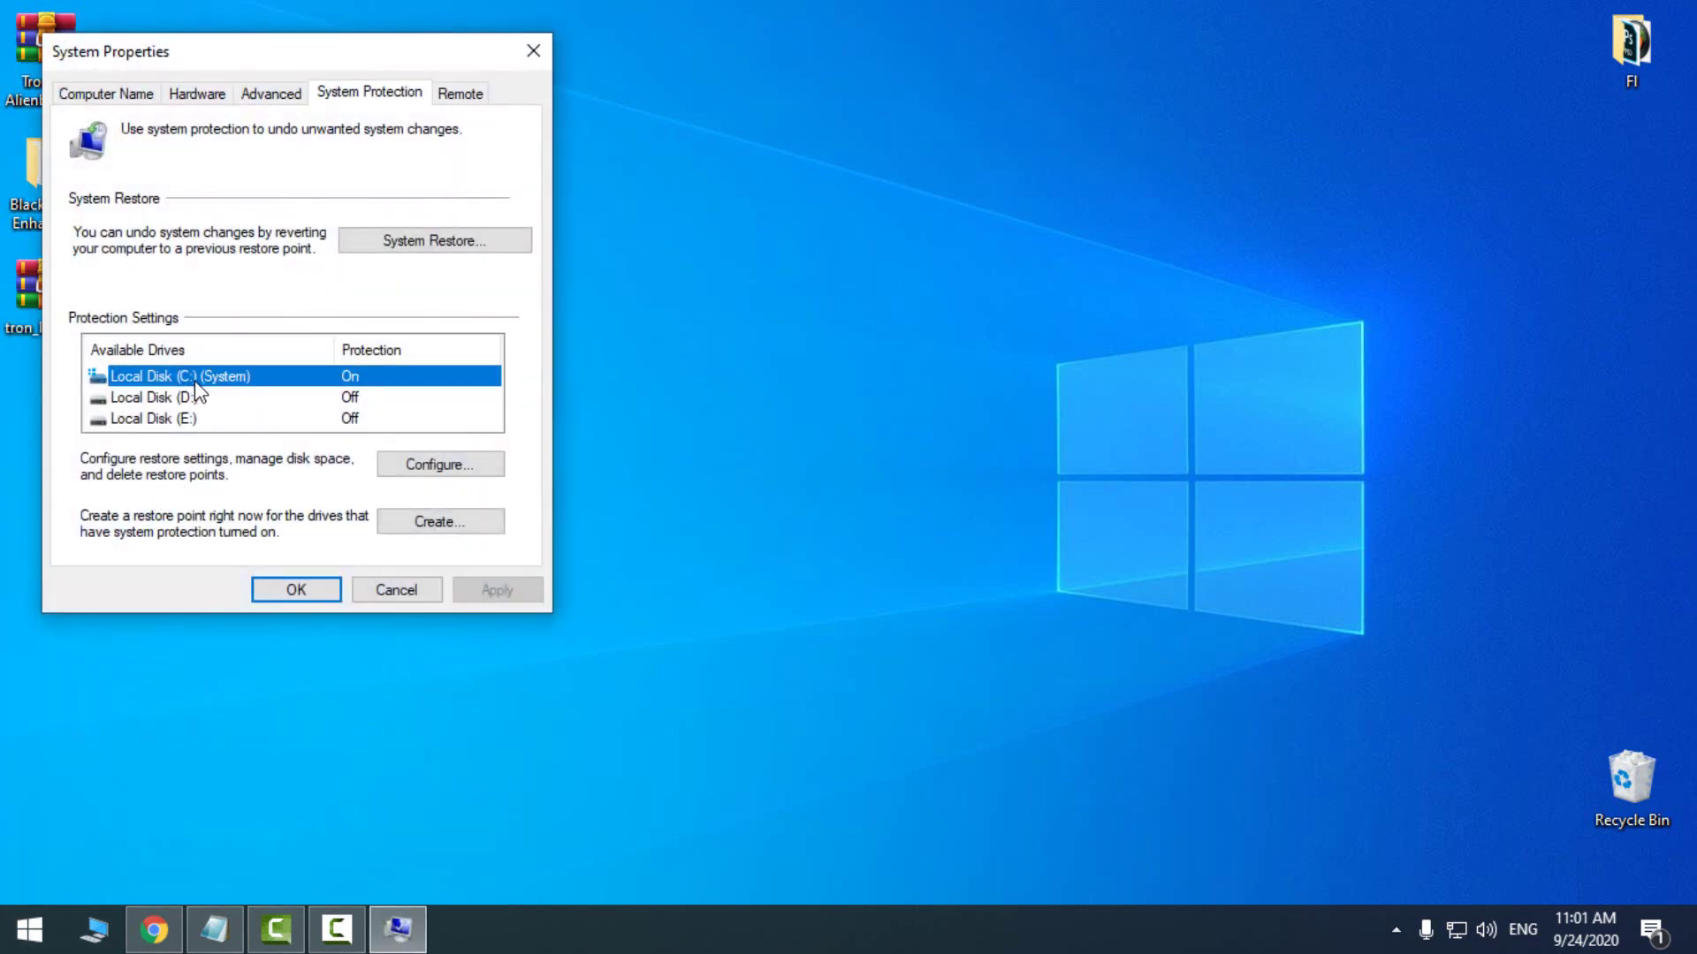
left_click(473, 528)
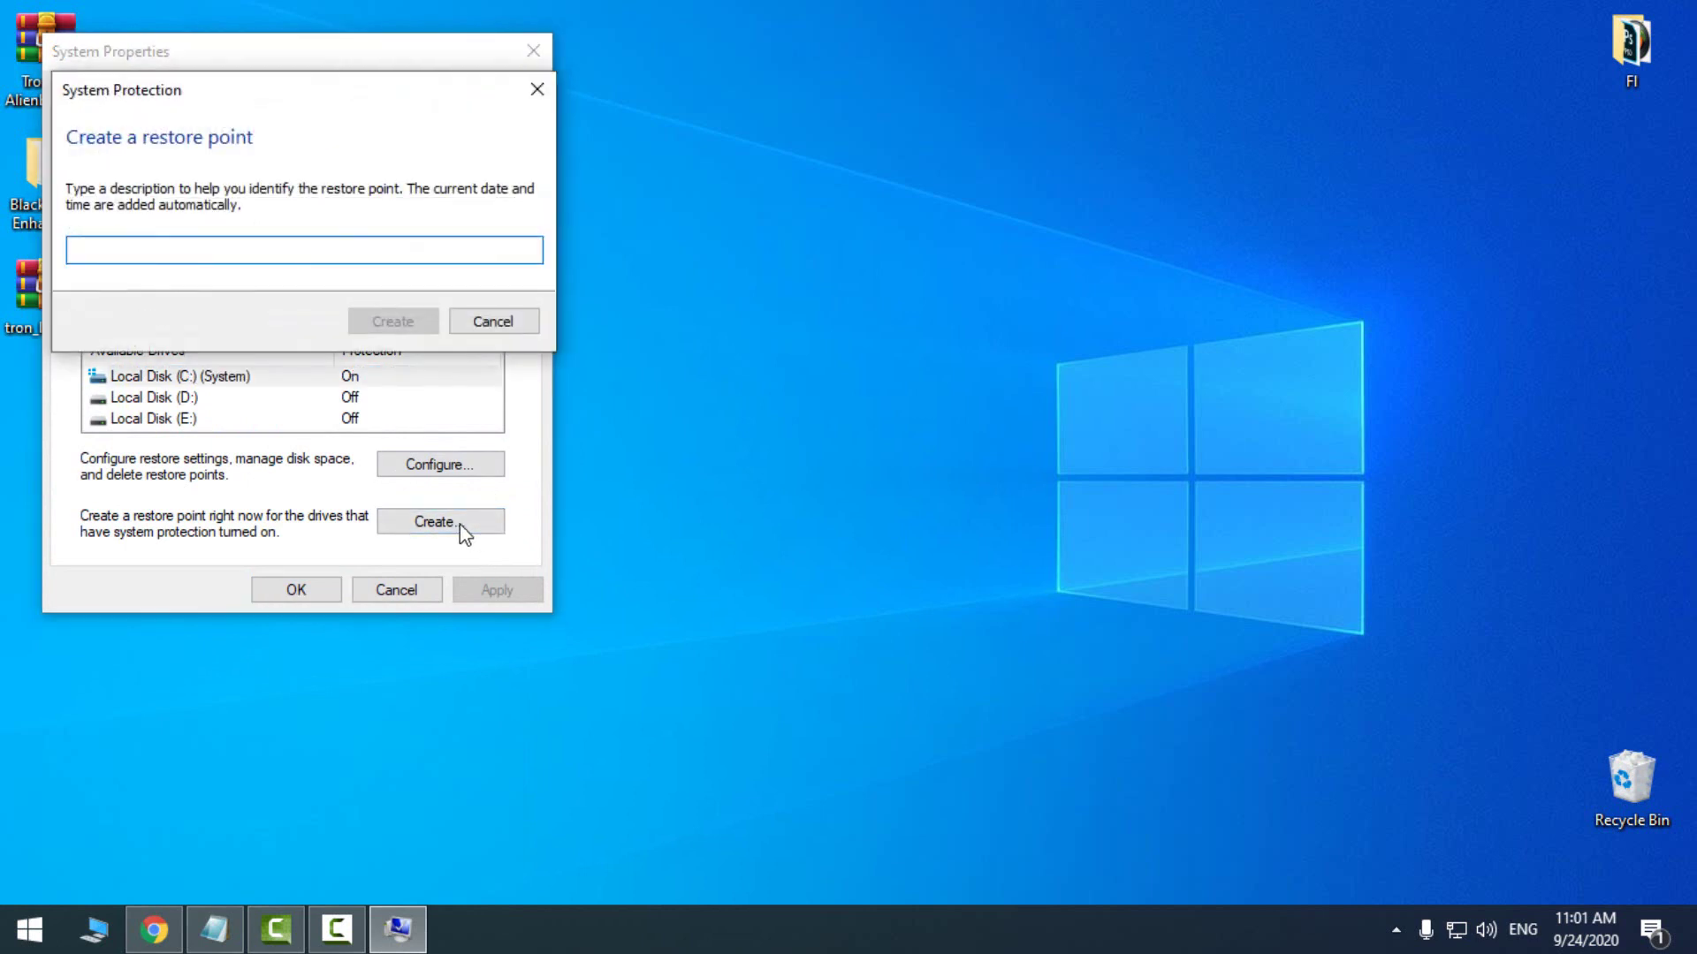
type("hggftft")
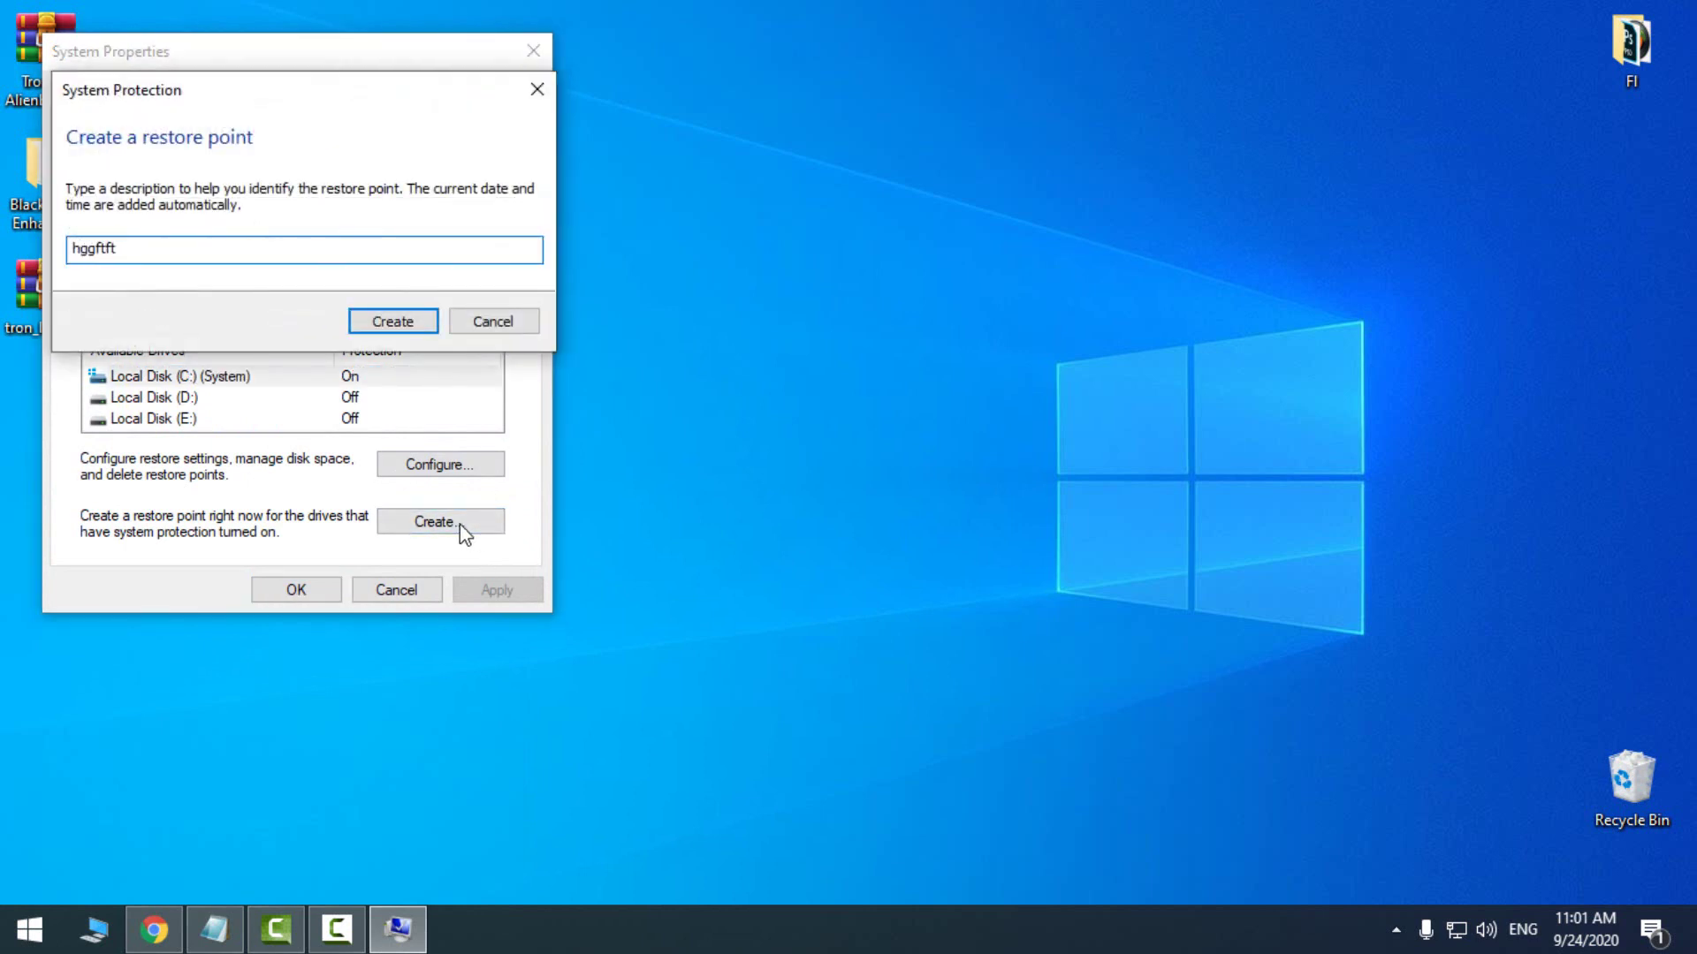
left_click(501, 322)
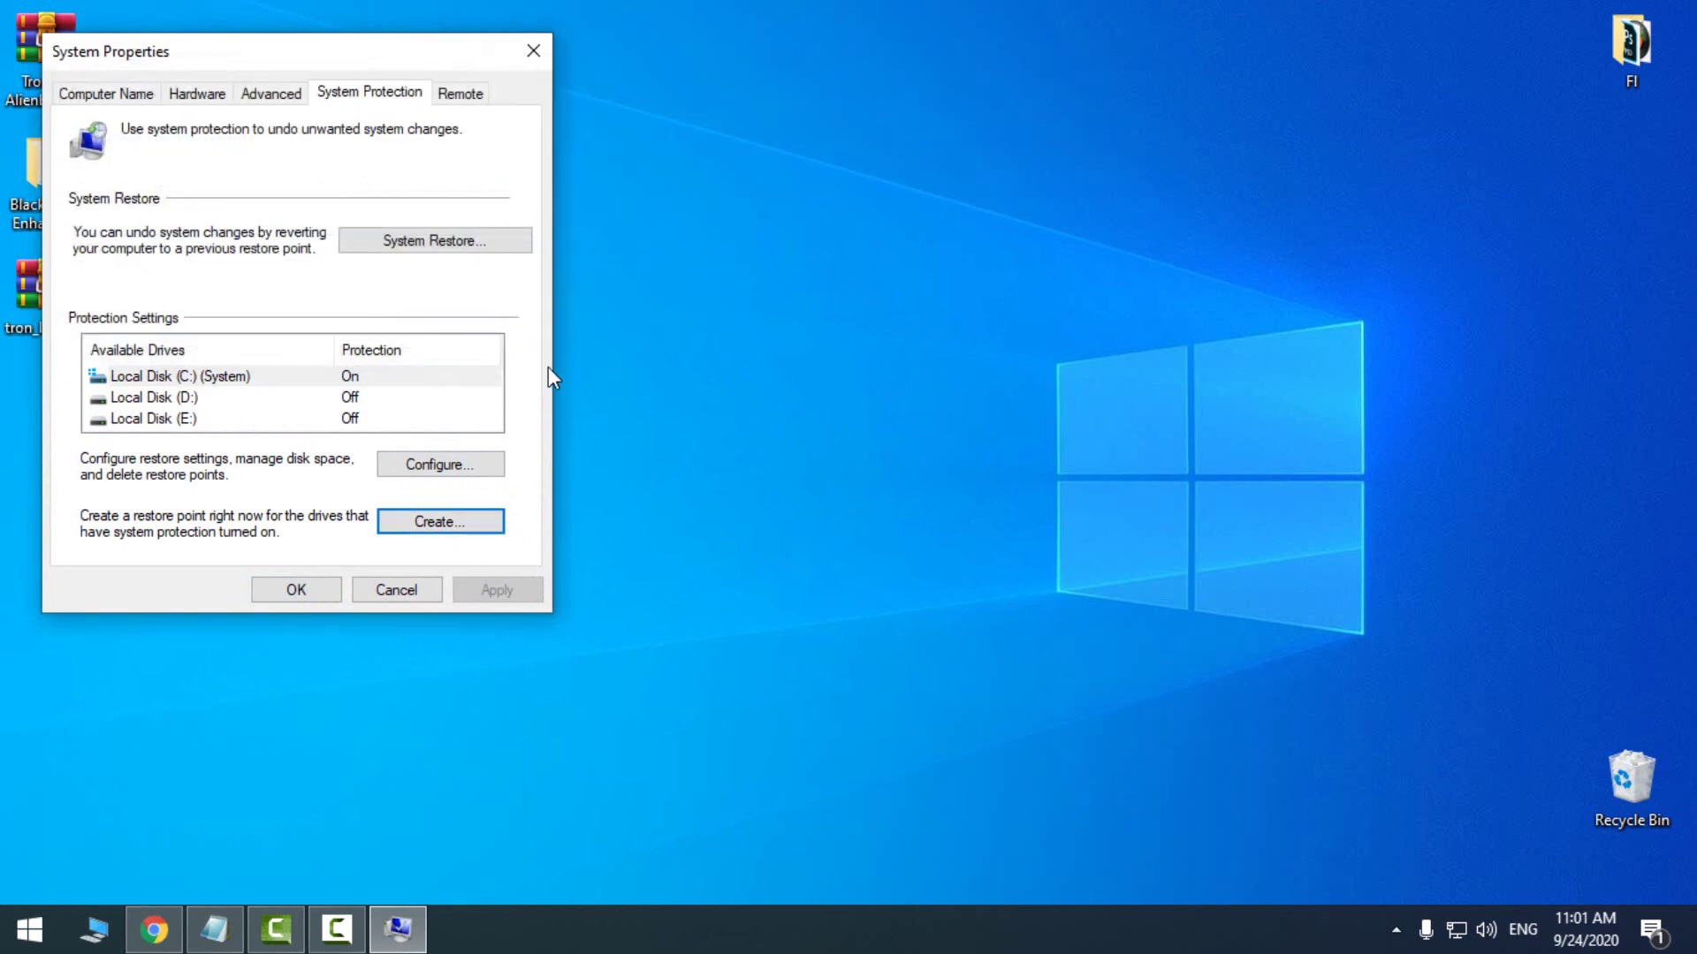
left_click(393, 592)
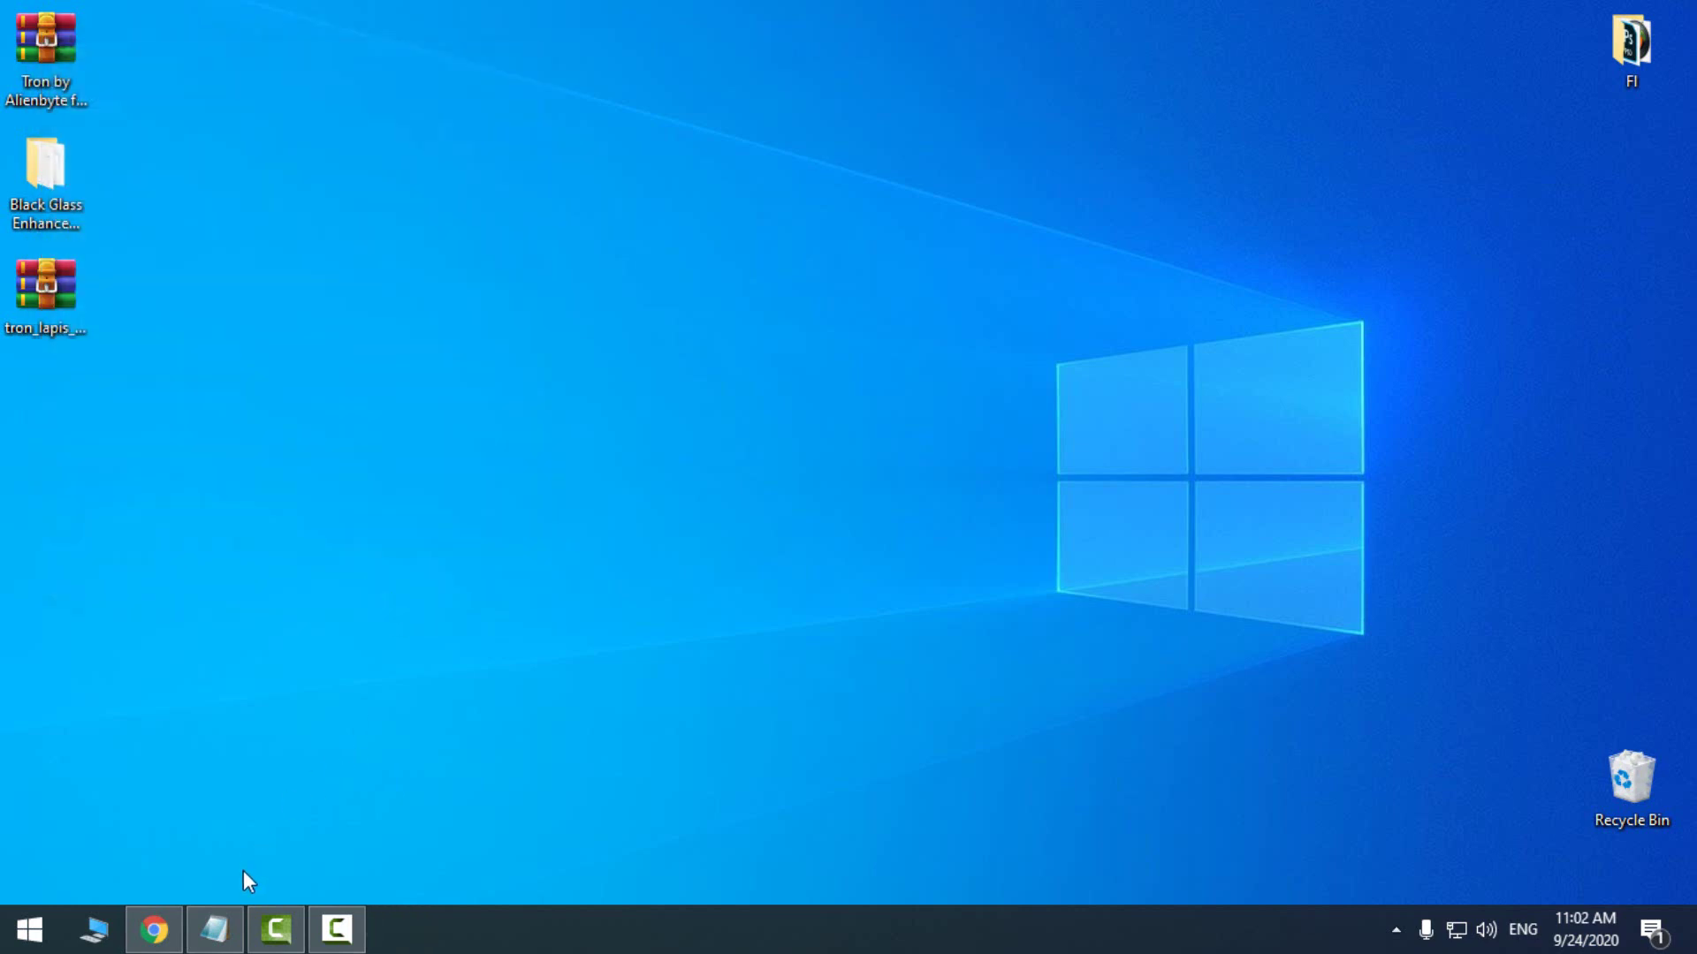
Review the list of needed tools in the notes, then return to the YouTube video in Chrome.
left_click(215, 929)
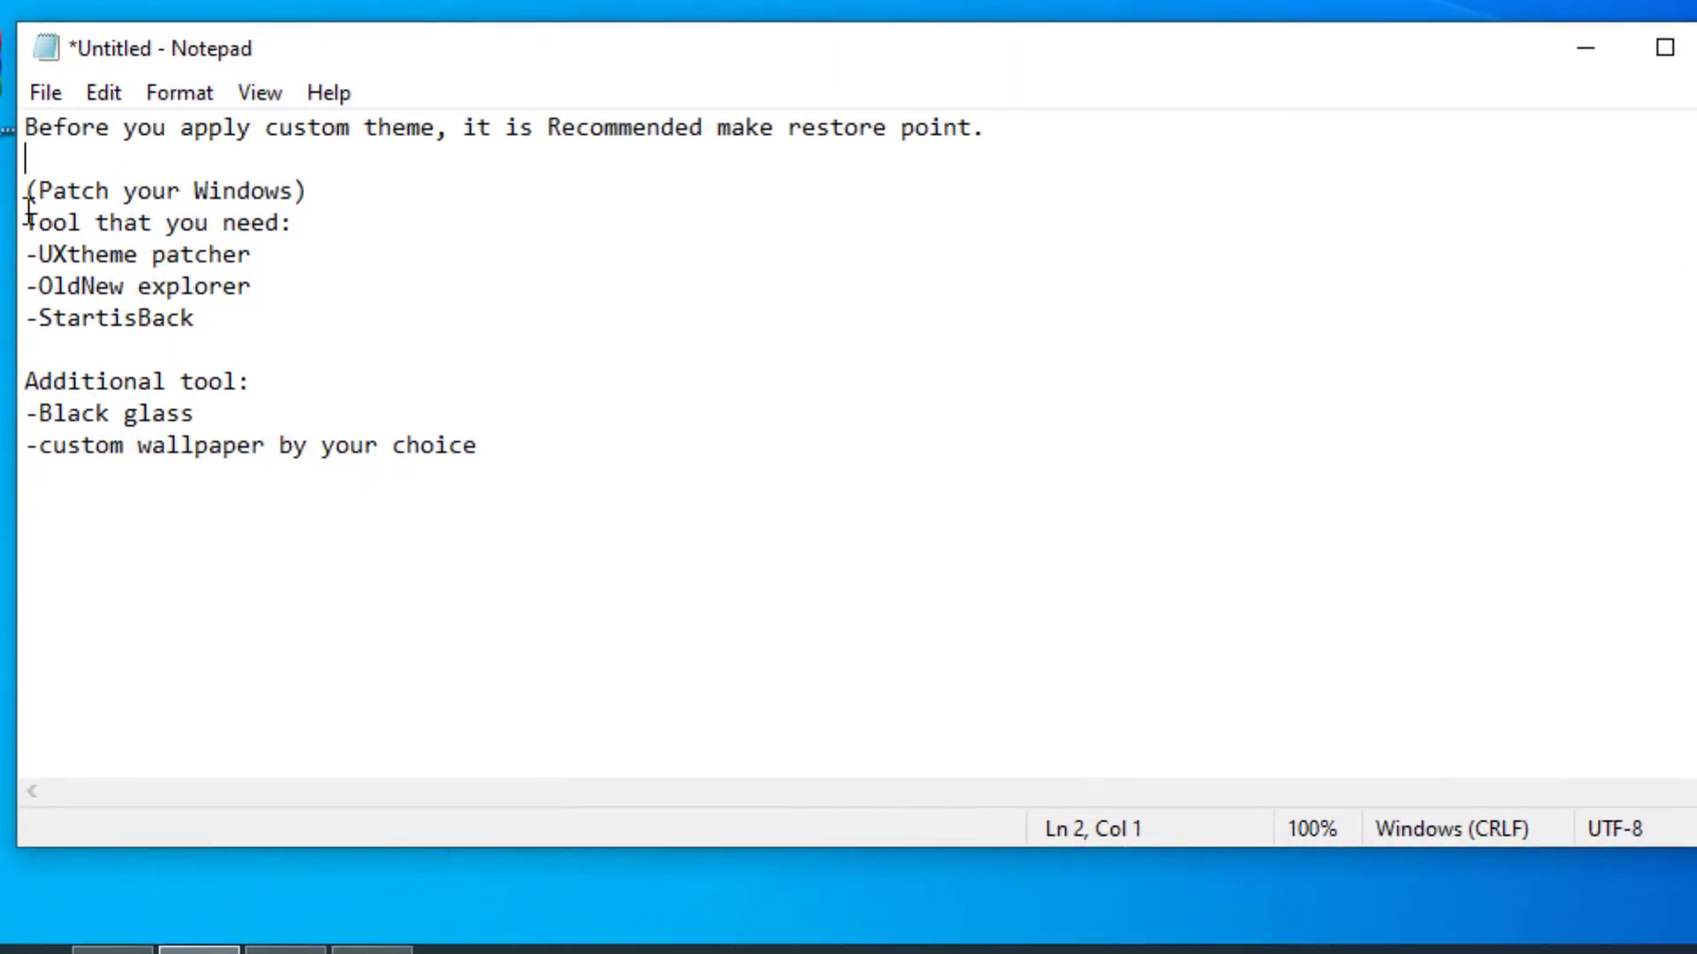
left_click_drag(29, 221, 348, 303)
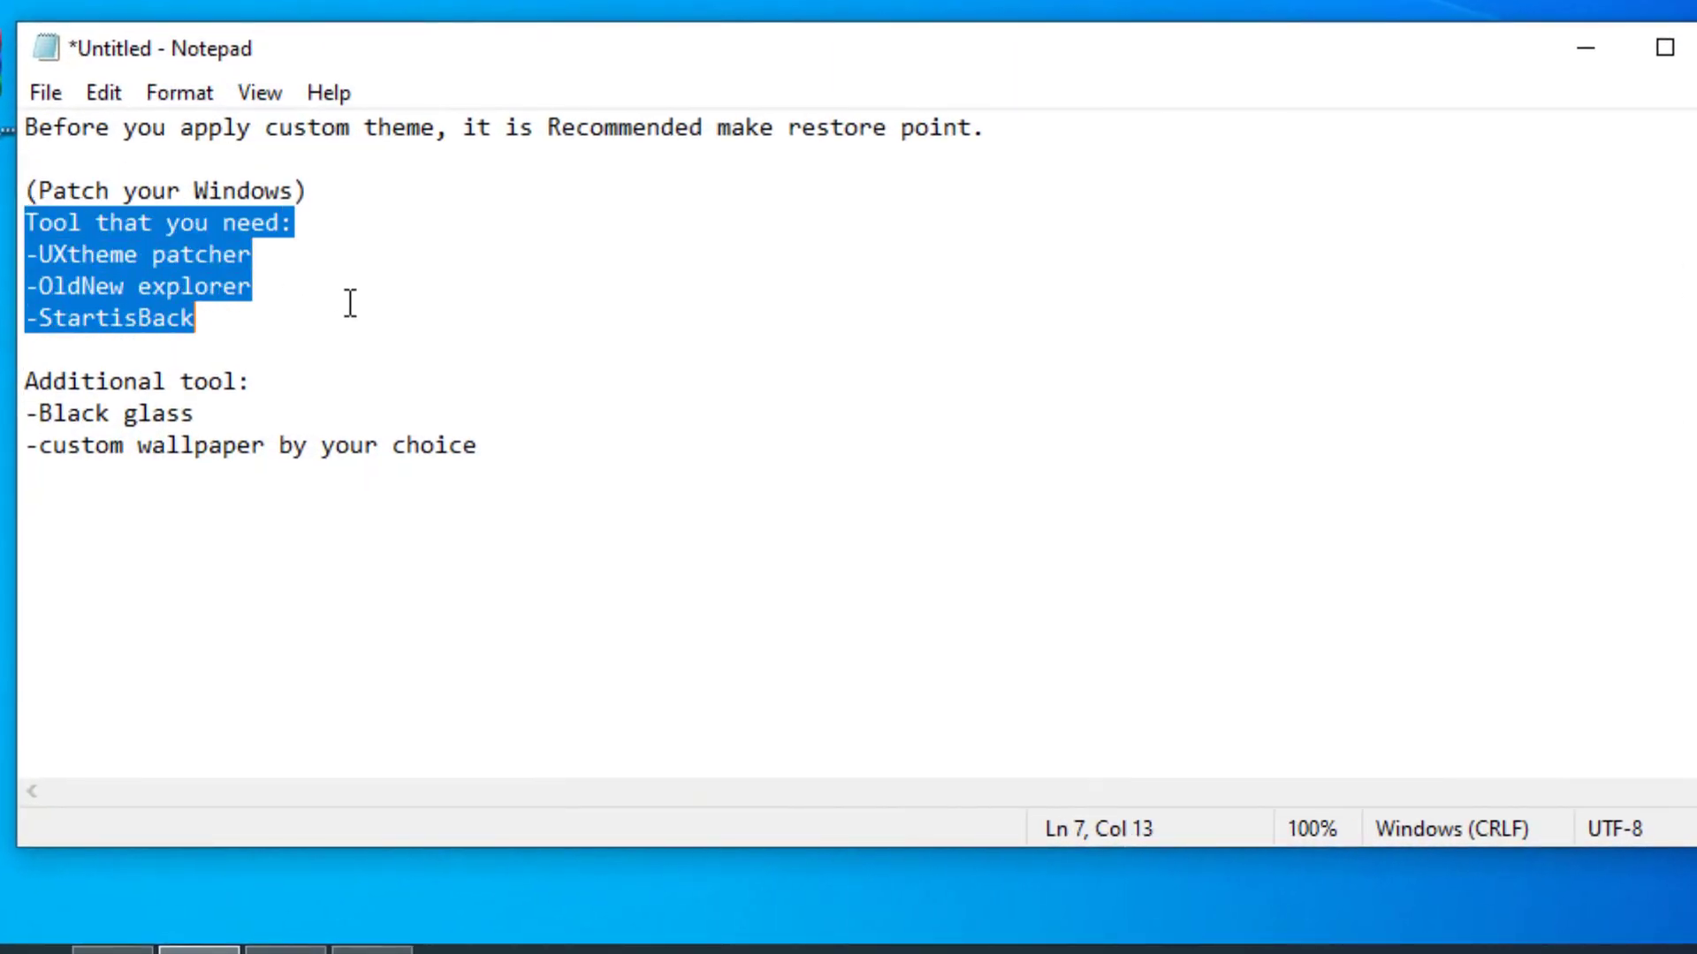
left_click(285, 313)
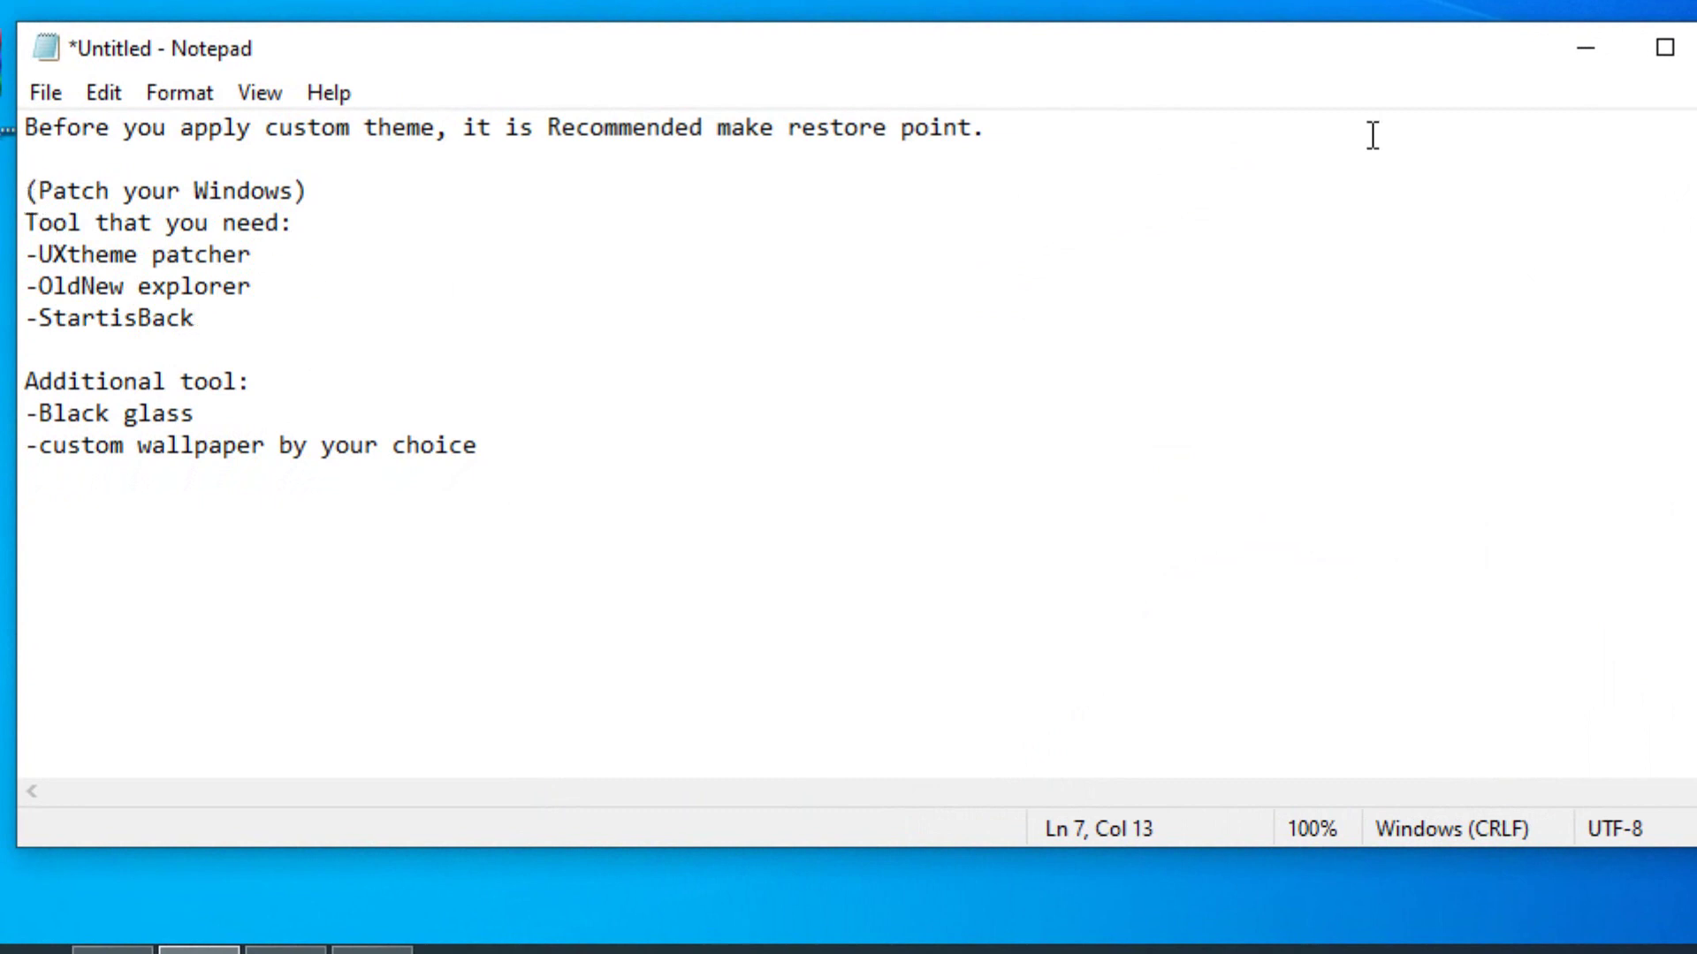
left_click(1582, 51)
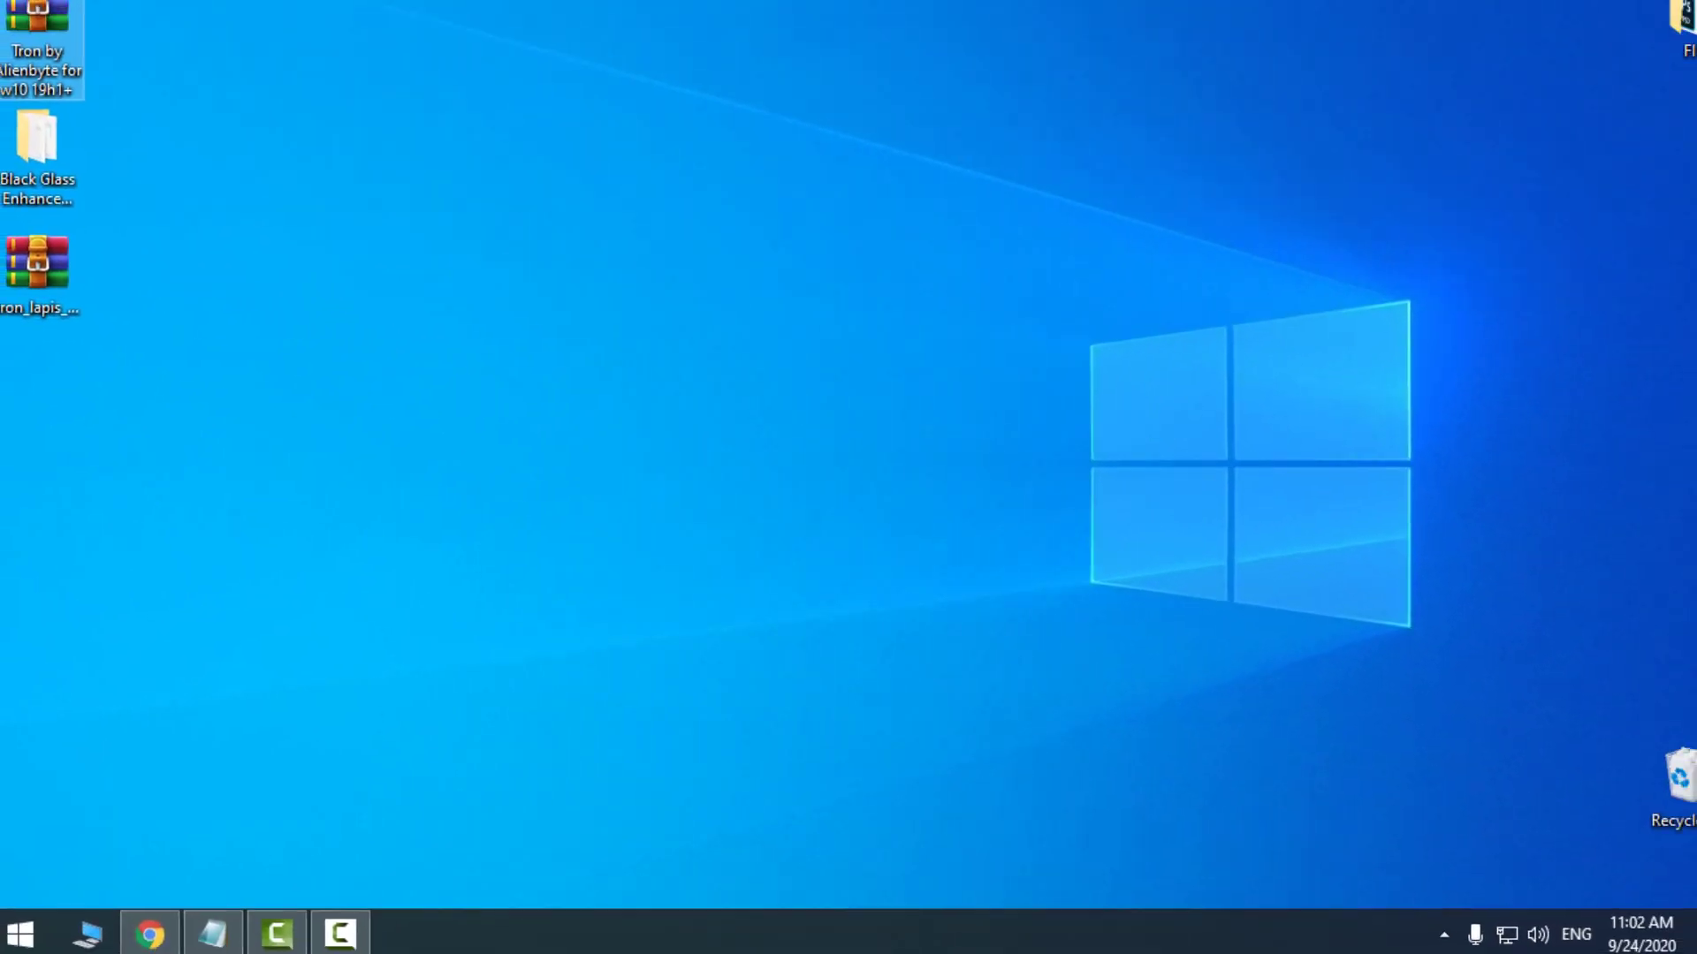
left_click(153, 930)
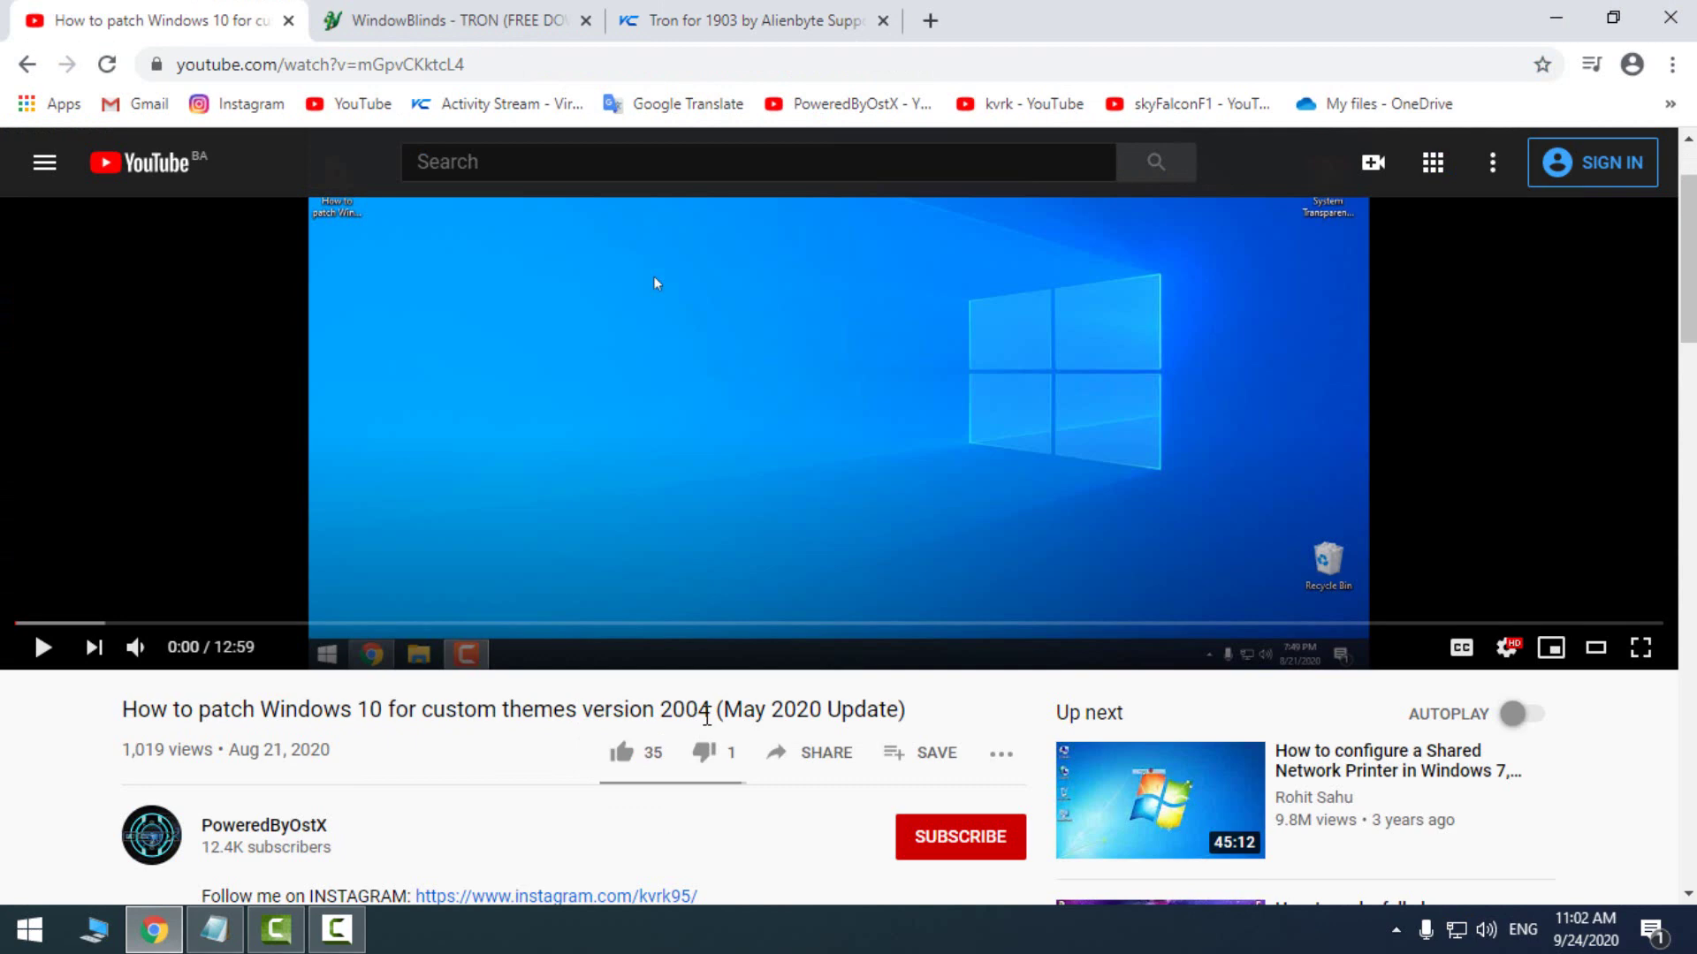
left_click(26, 930)
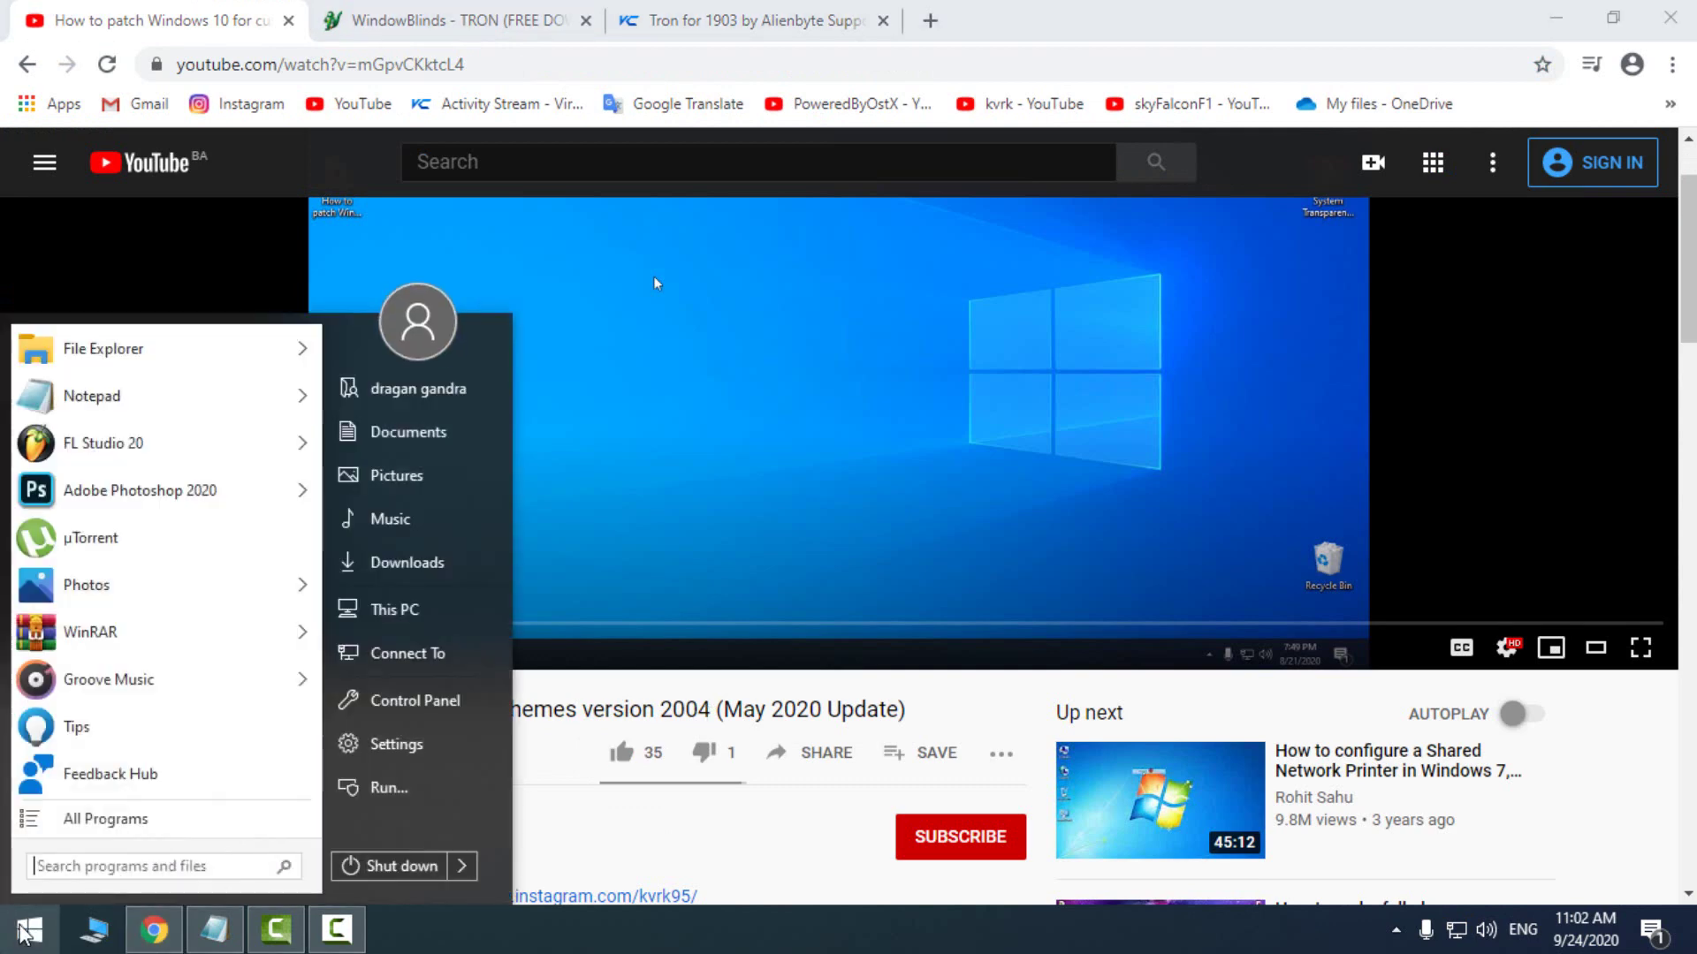
type("ab")
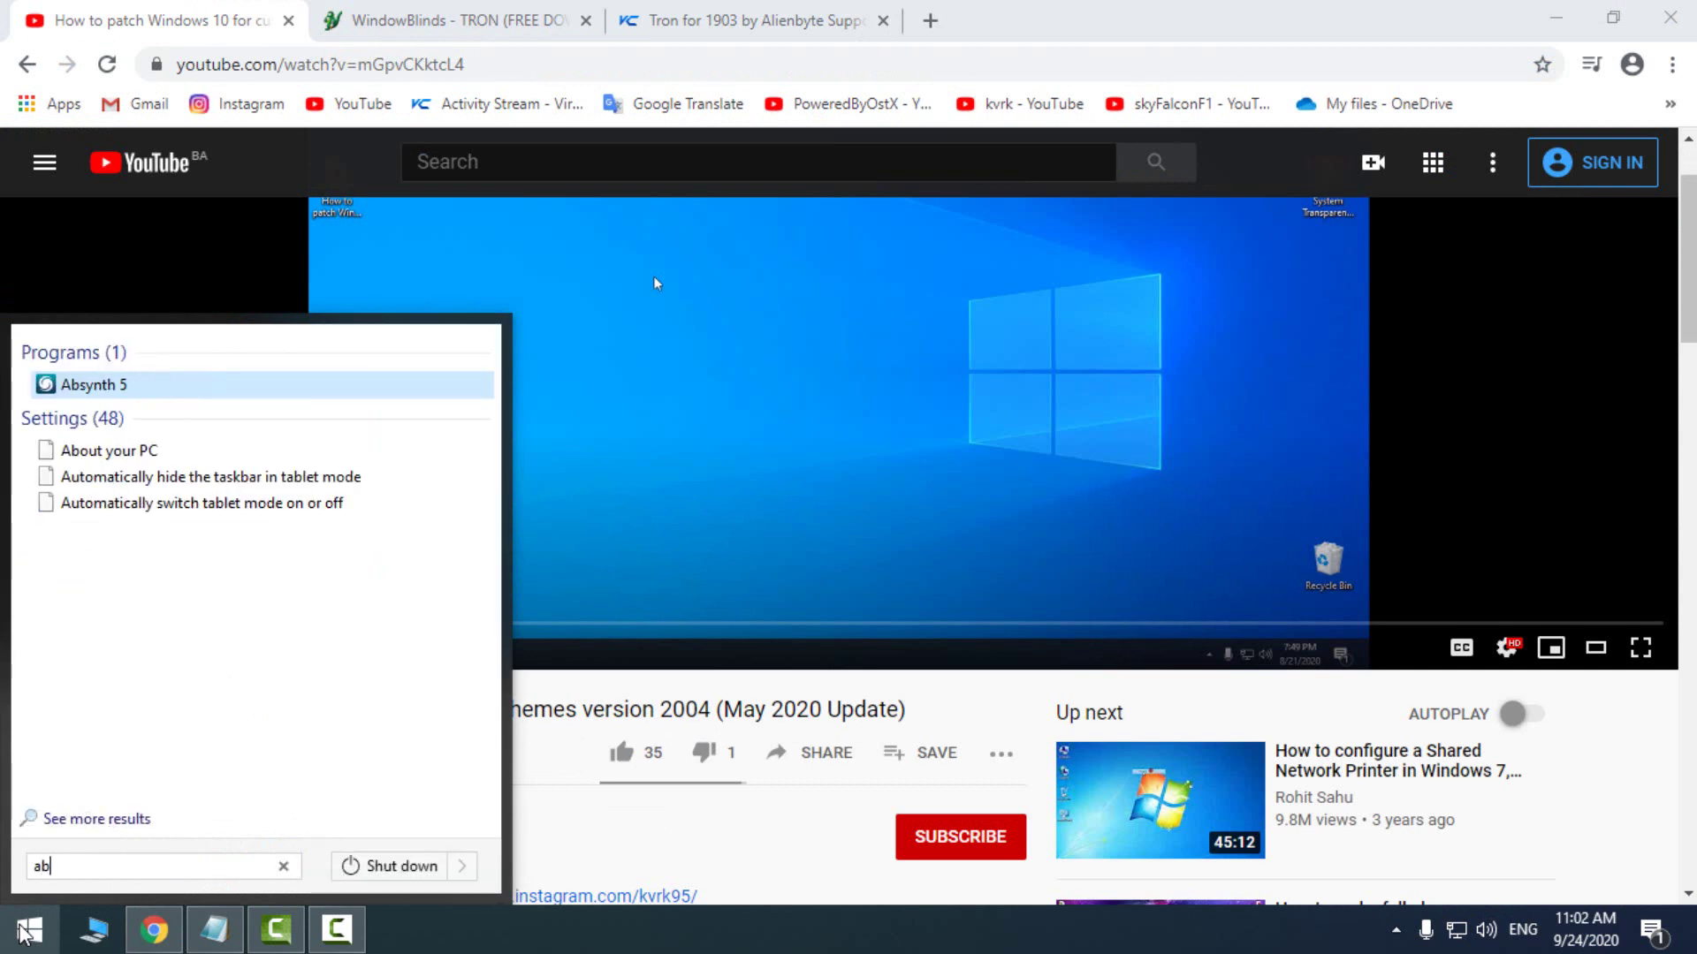
type("out")
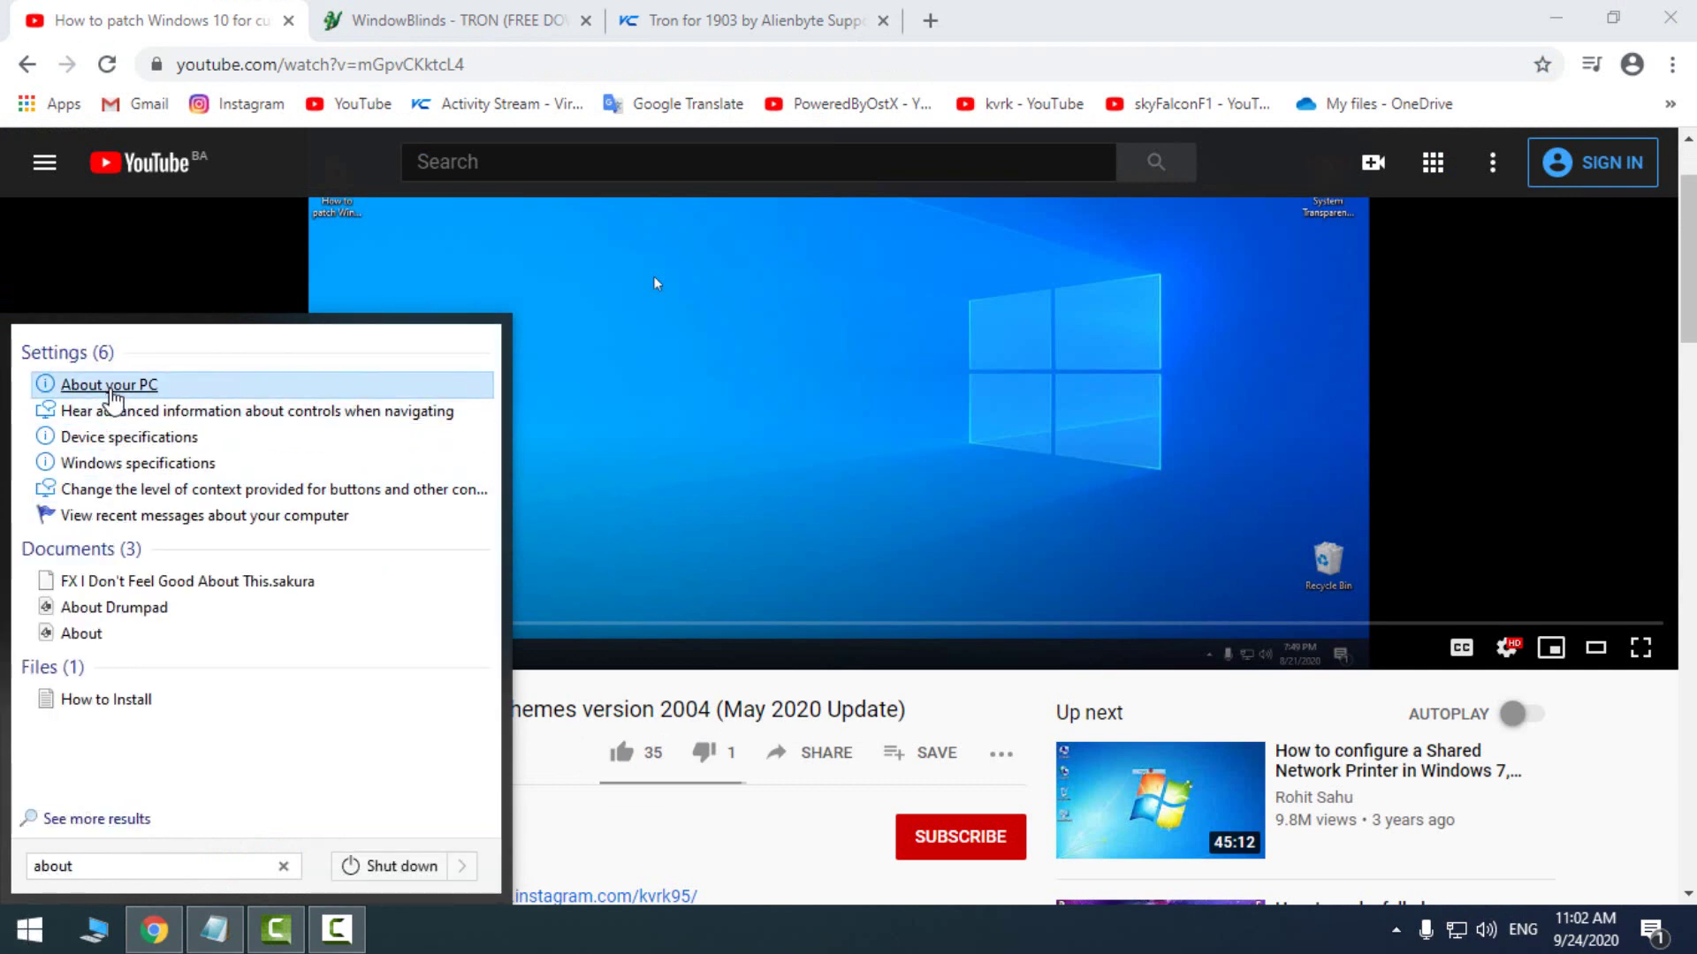
left_click(107, 385)
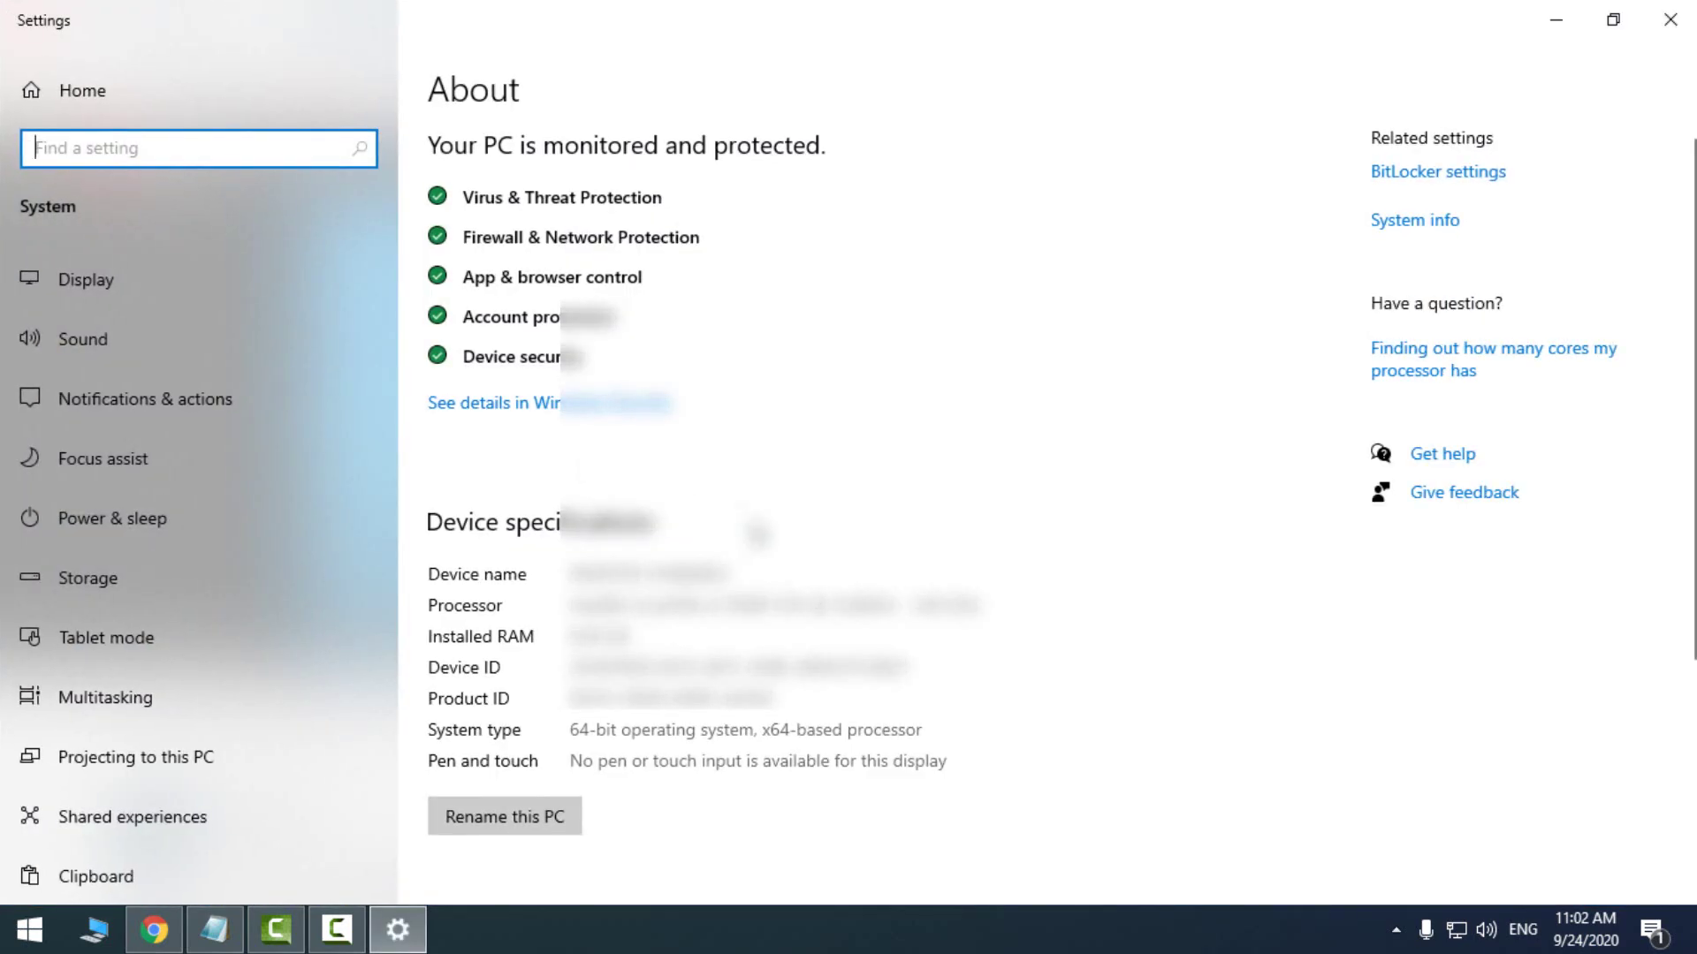
scroll(757, 535, "down", 3)
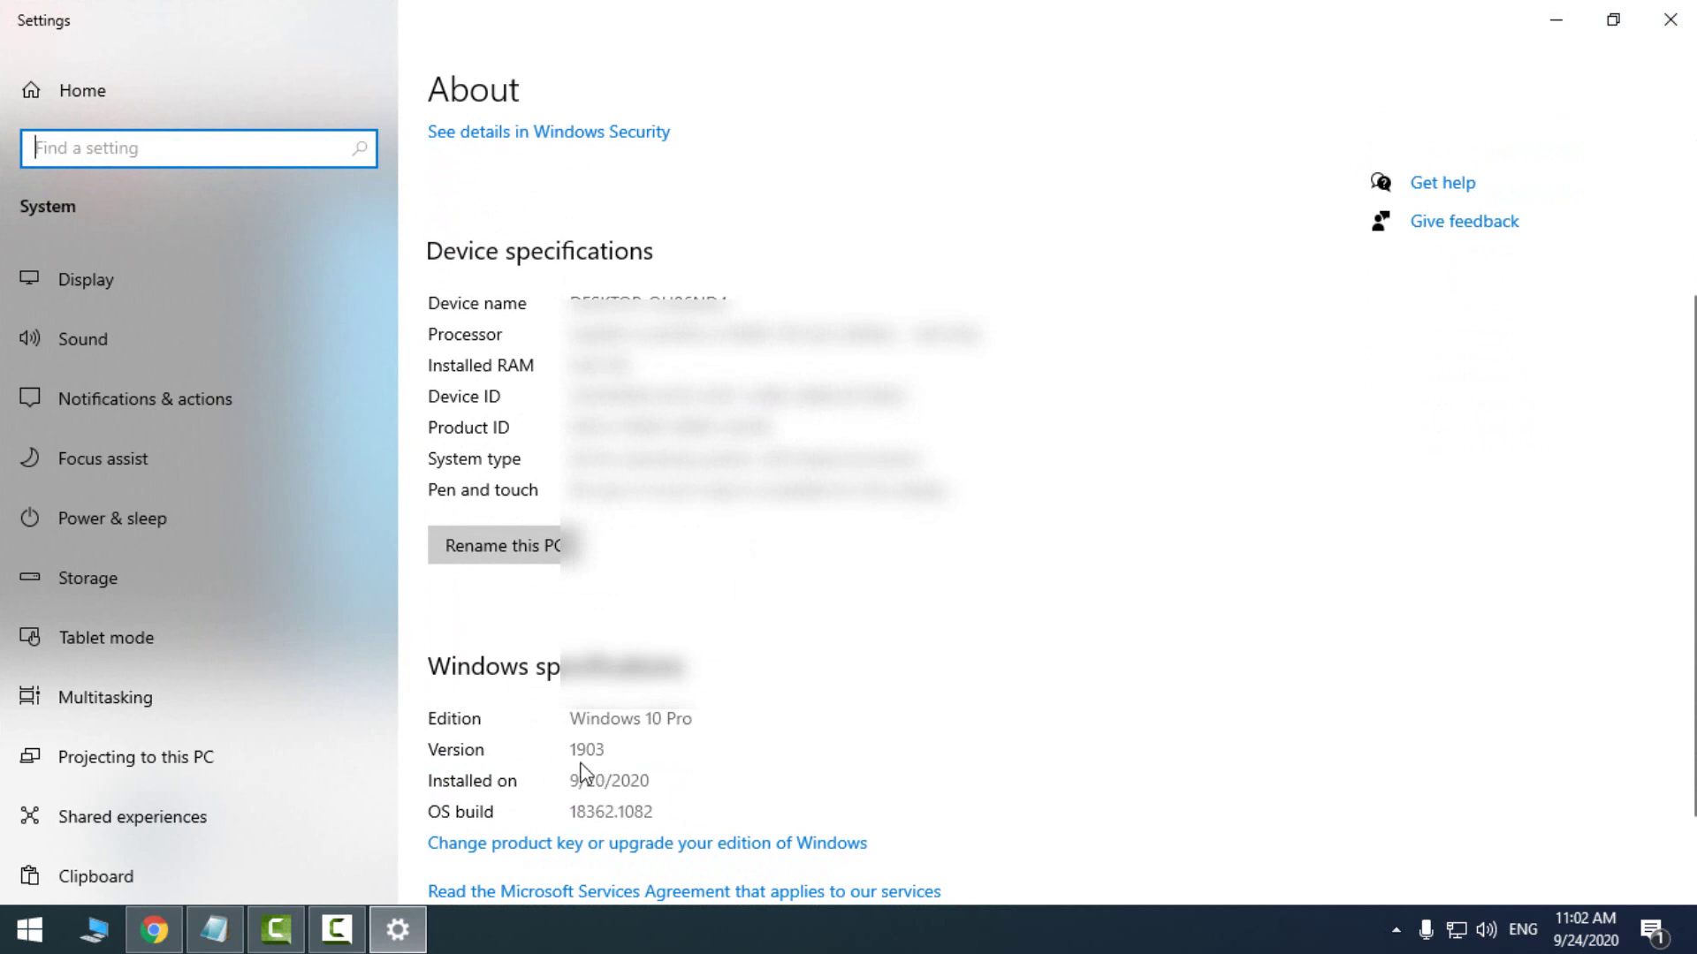
left_click(1671, 21)
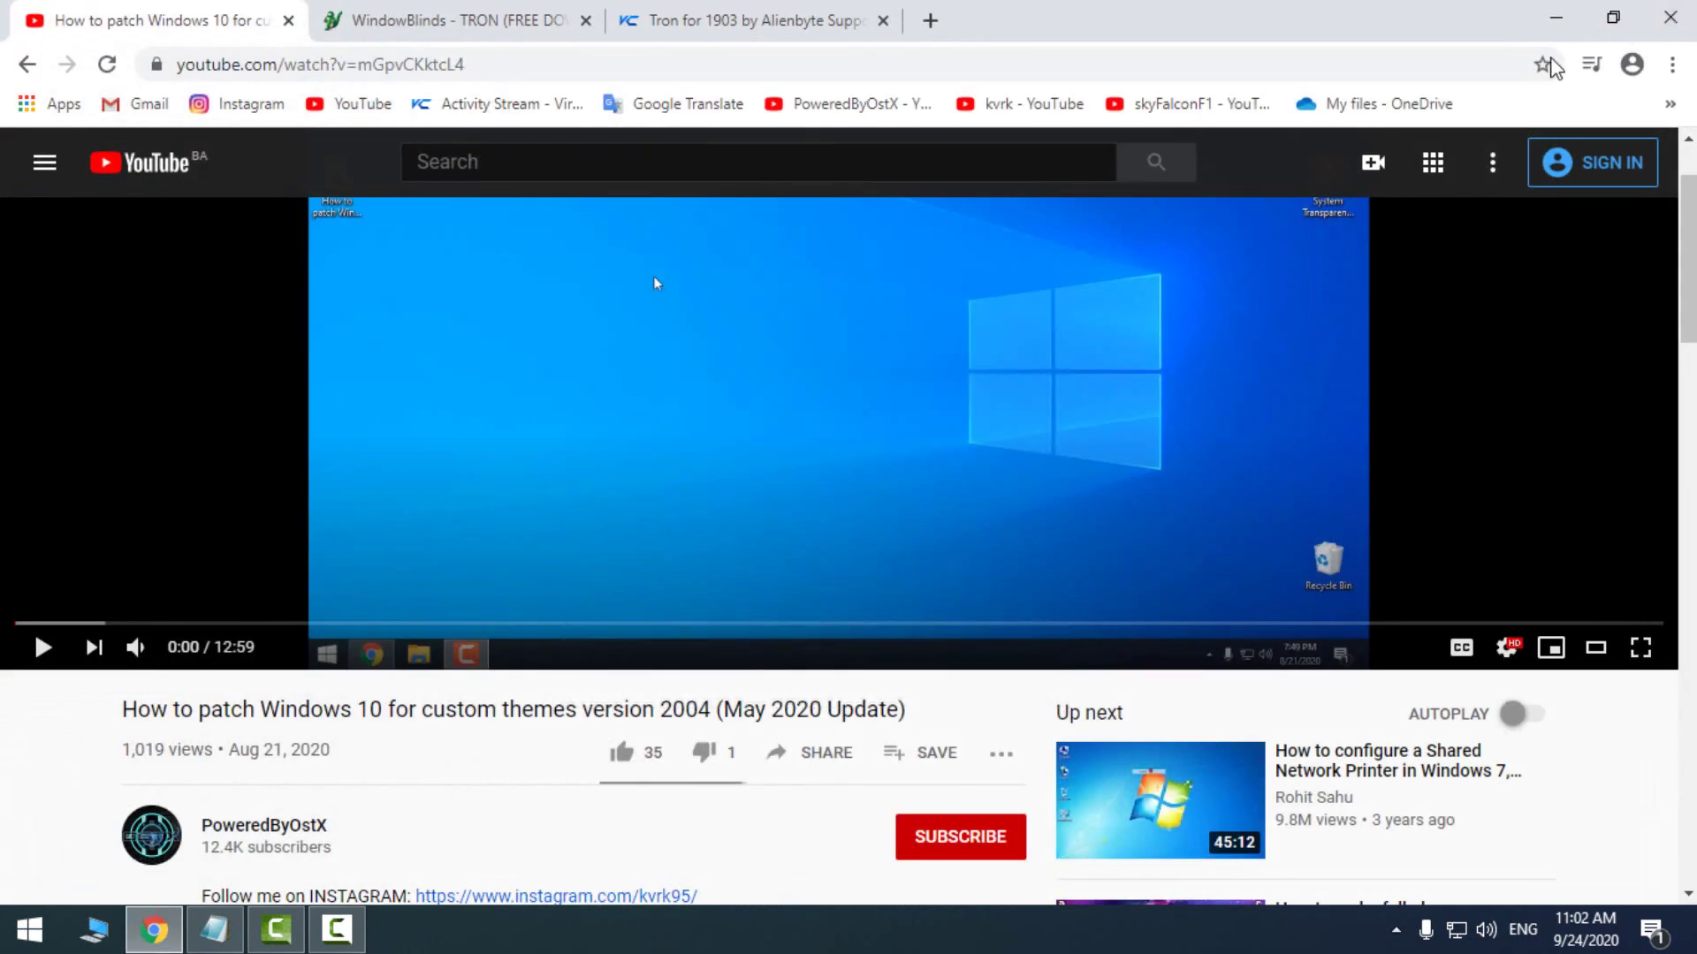
Check the patching notes, then browse the WindowBlinds TRON skin page.
left_click(214, 929)
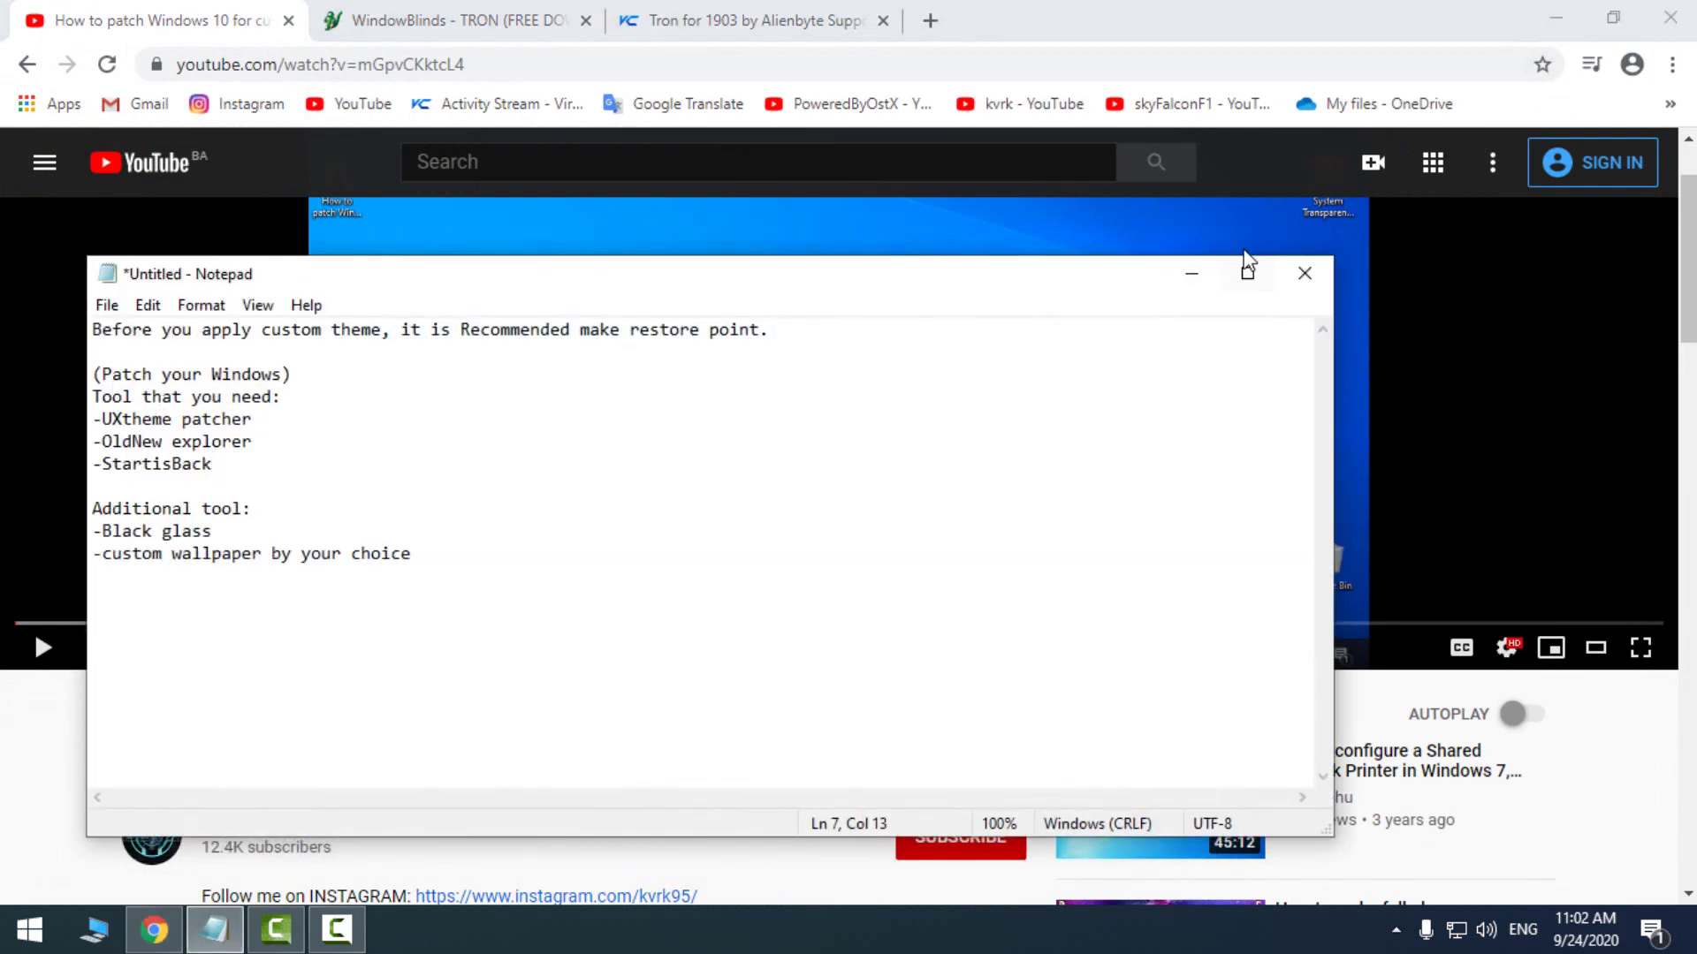
left_click(1190, 274)
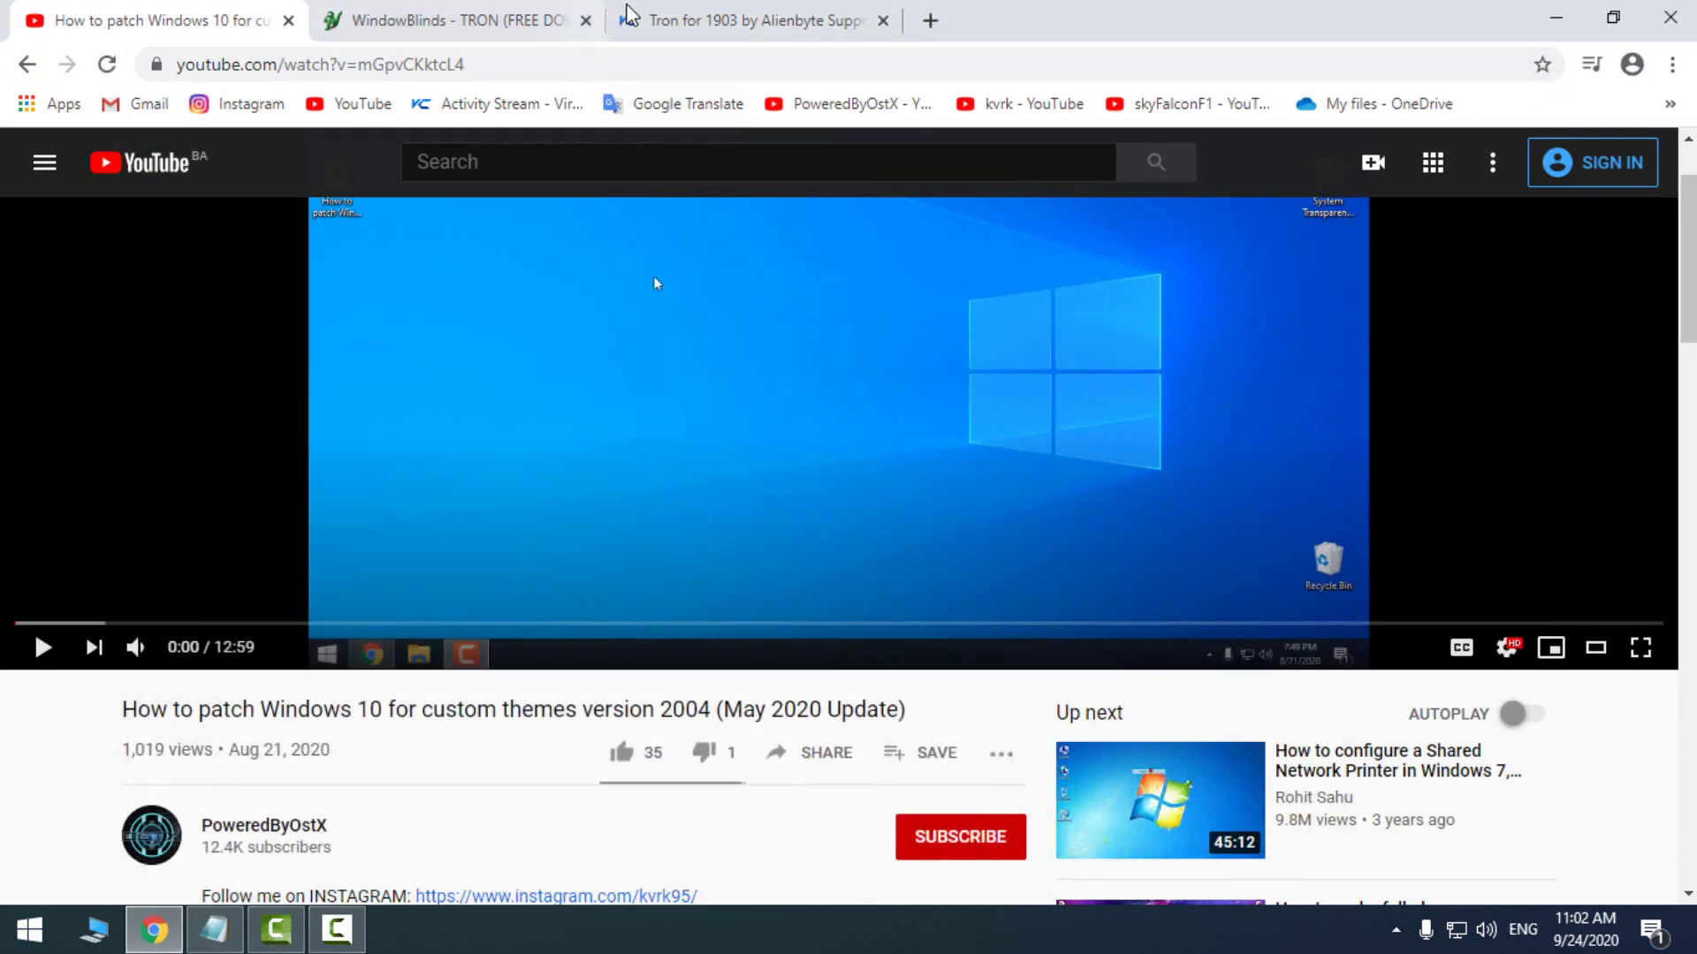
left_click(485, 22)
scroll(849, 477, "down", 4)
scroll(849, 477, "up", 4)
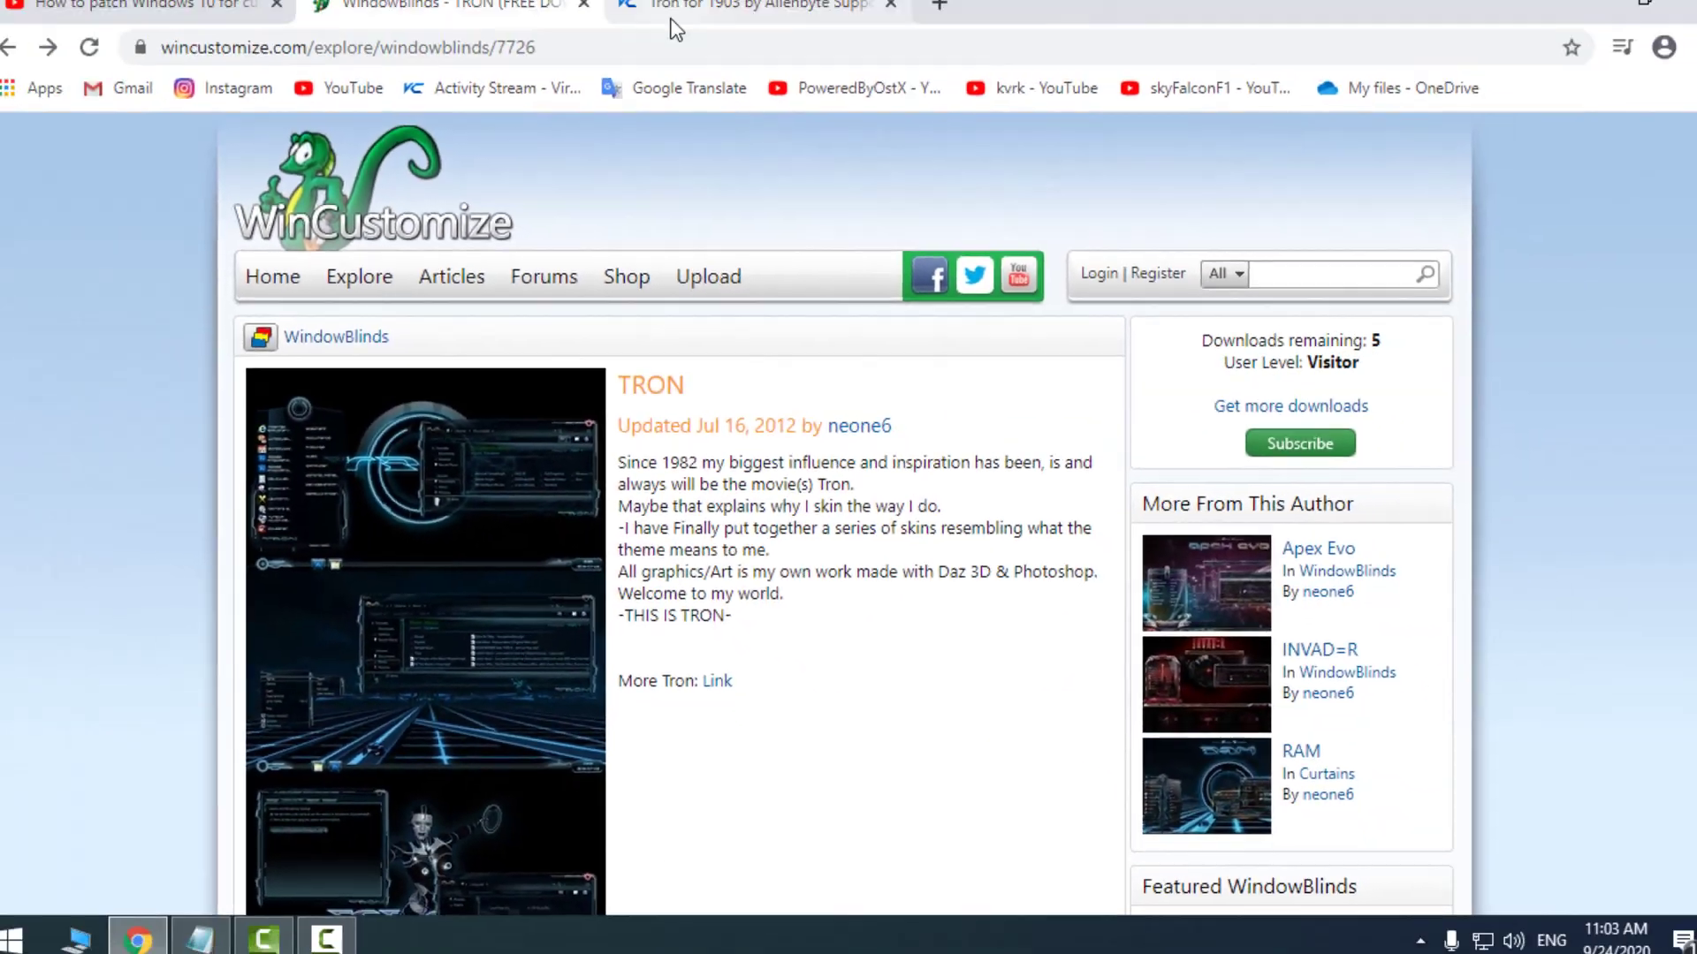
Scroll the Tron for 1903 thread down to its attached theme file.
left_click(676, 29)
scroll(628, 302, "down", 15)
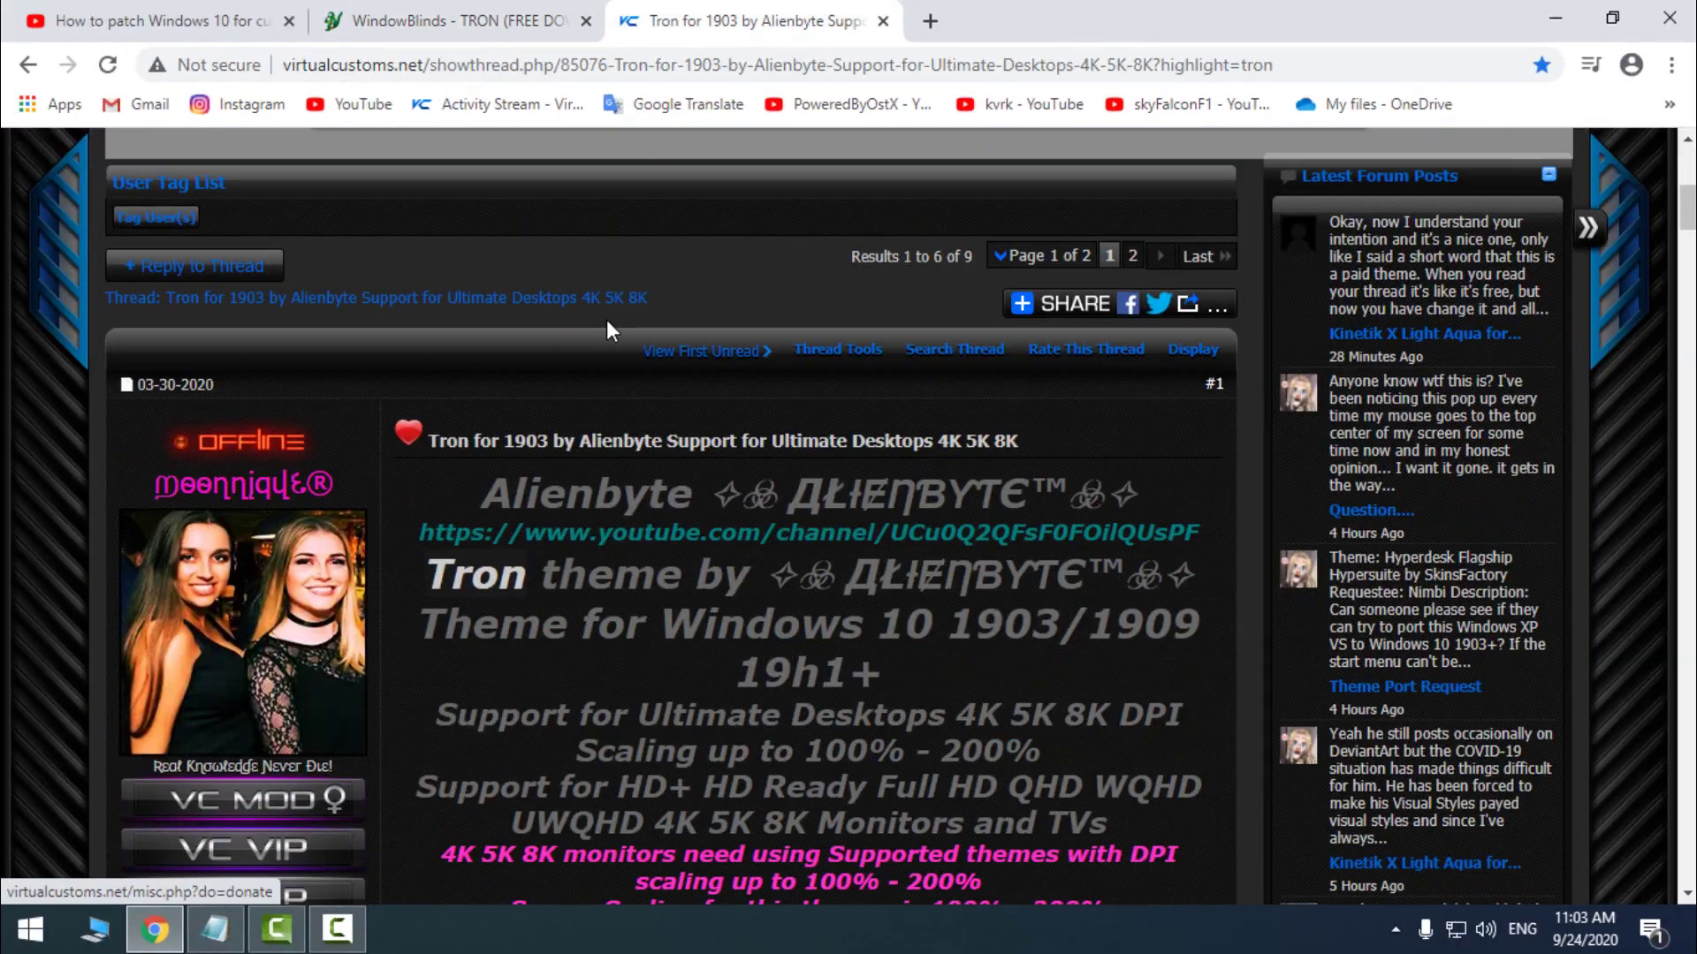
scroll(617, 384, "down", 20)
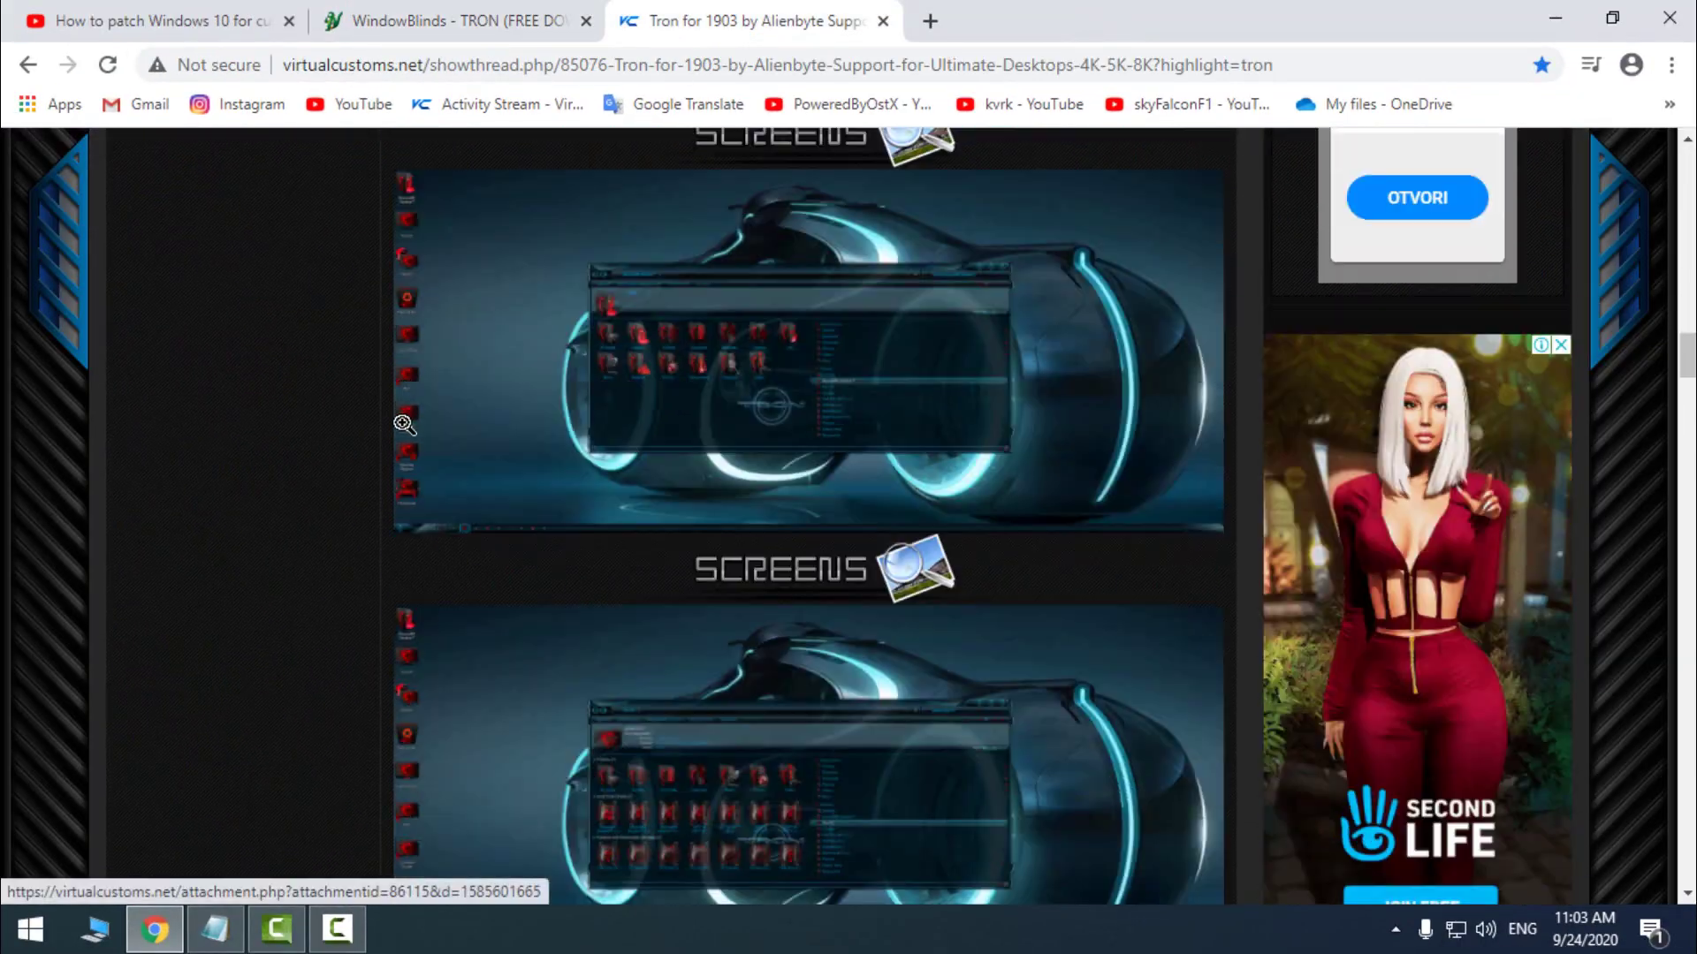
scroll(394, 446, "up", 5)
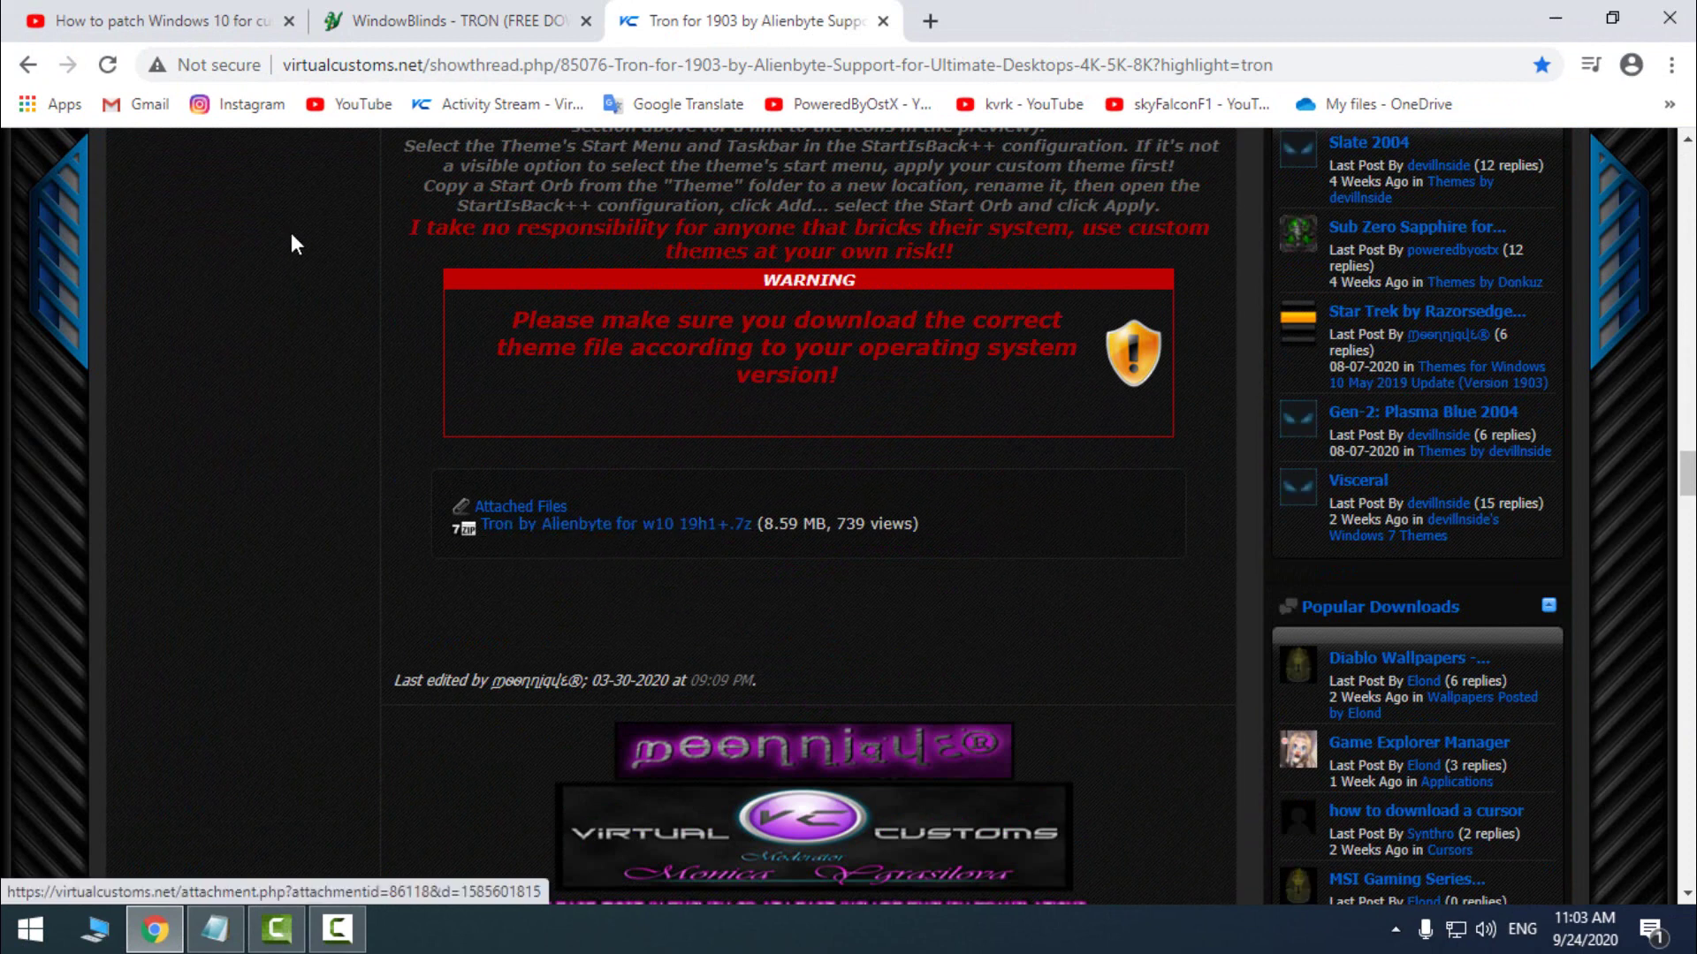
Close Chrome and add a blank line after the Black glass entry in the notes.
left_click(1669, 31)
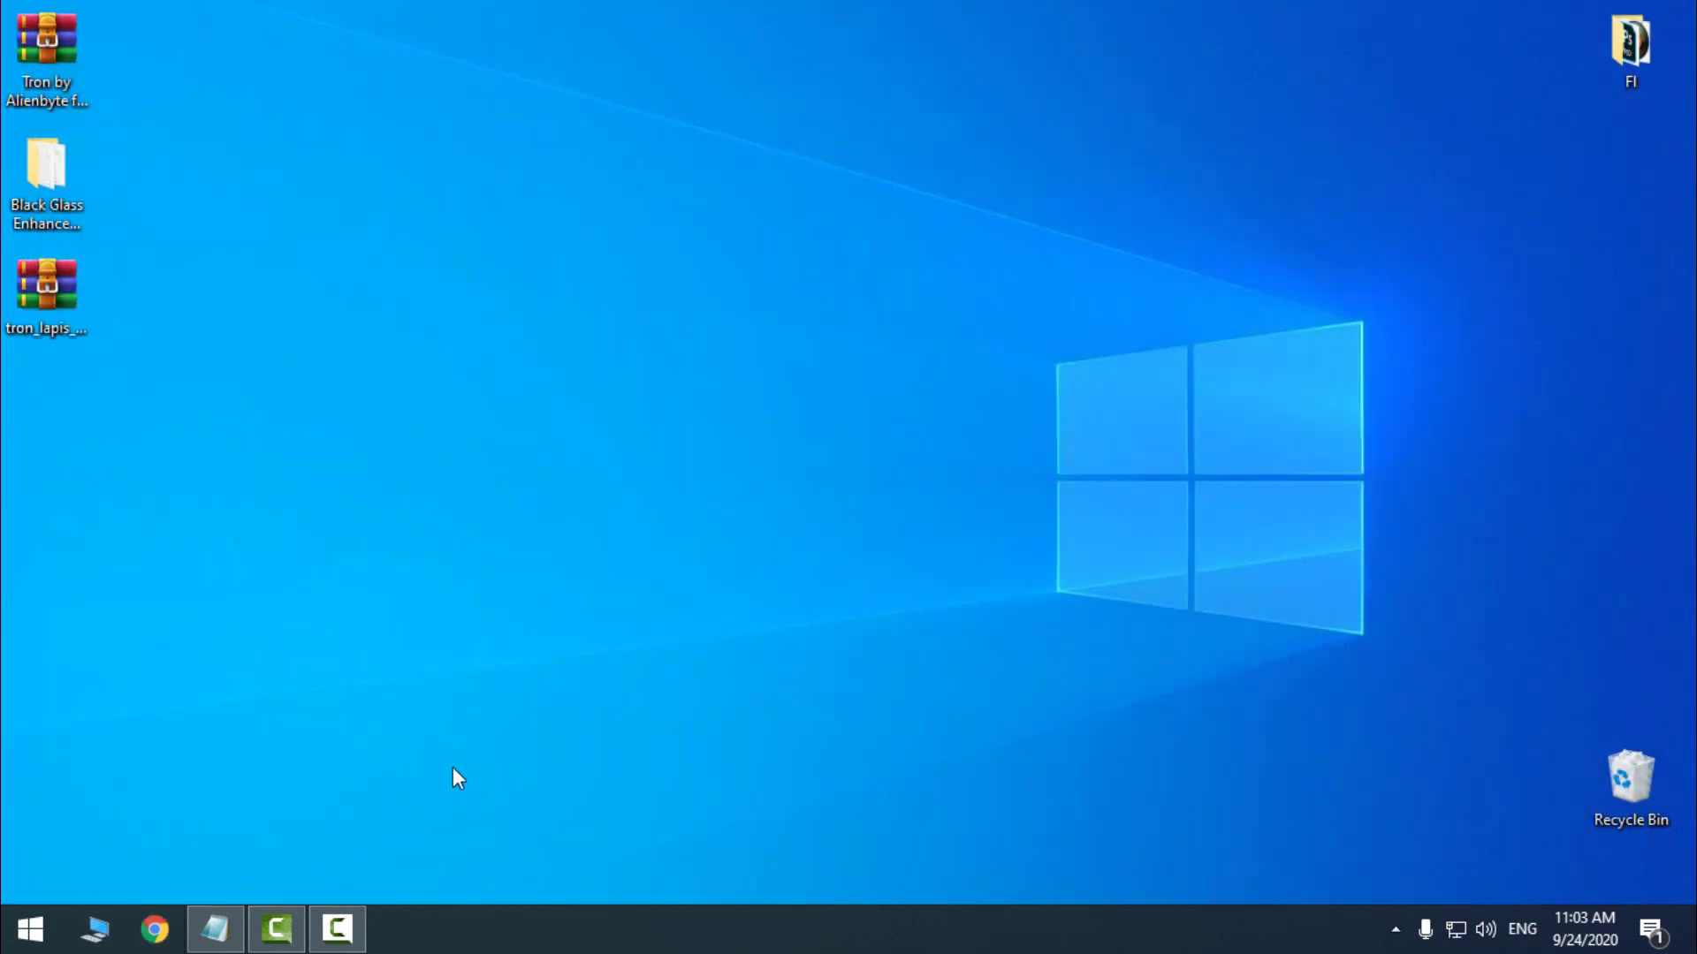
left_click(215, 929)
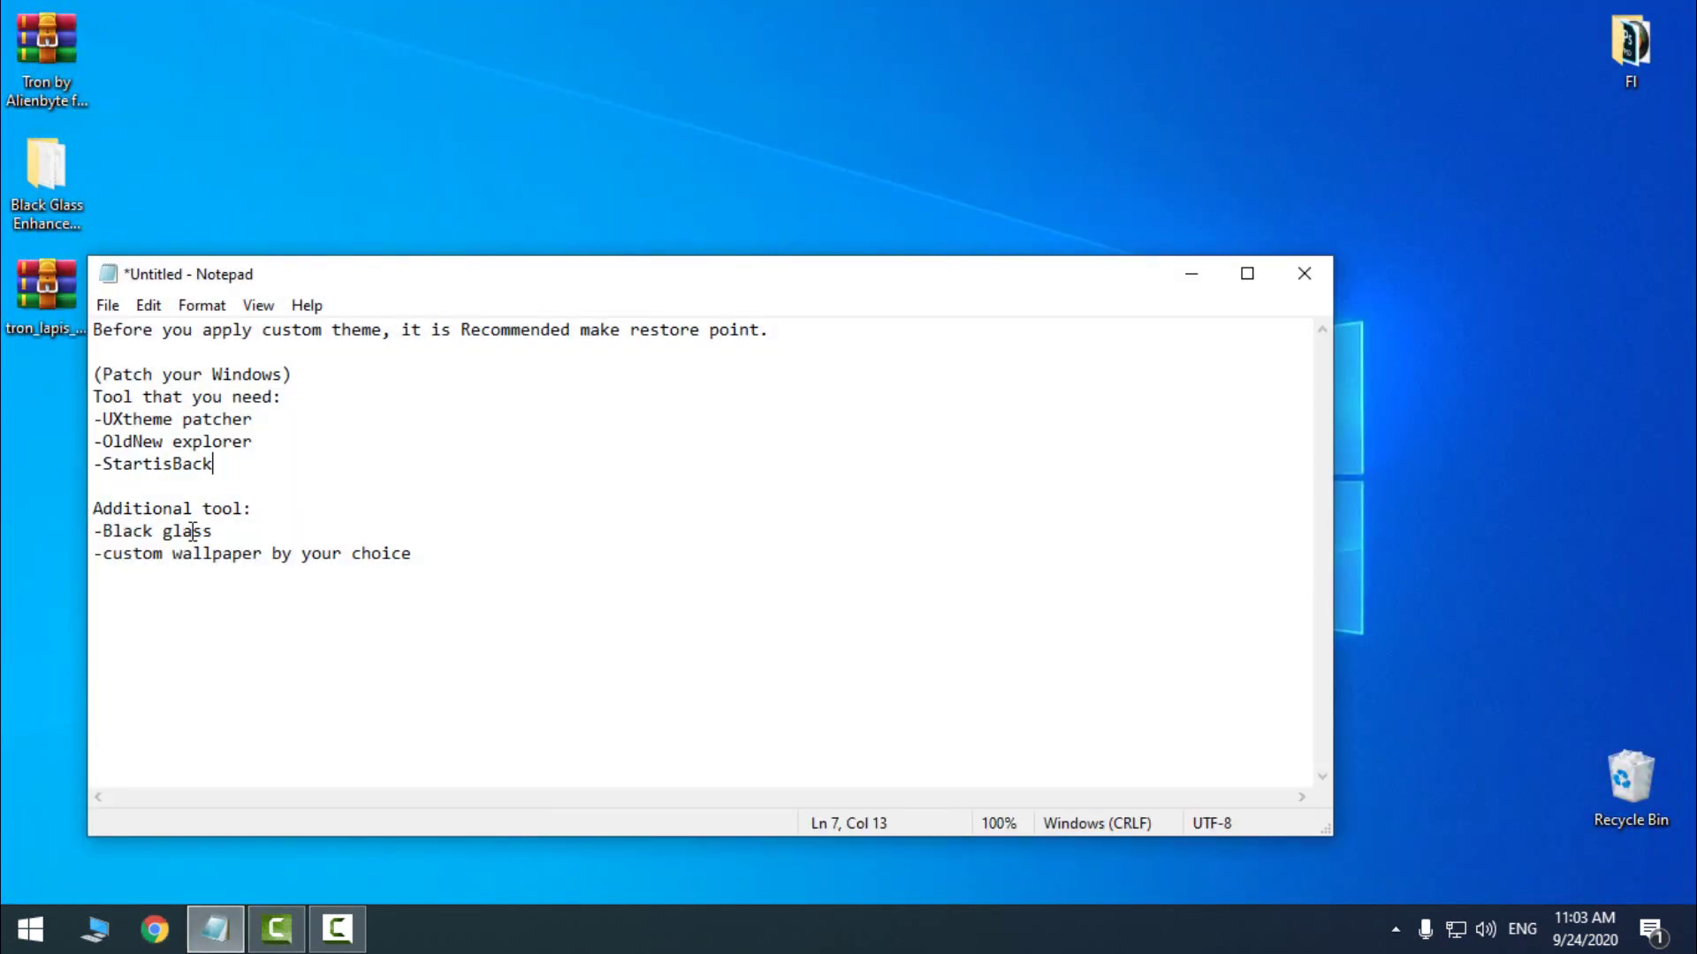
left_click_drag(237, 539, 524, 546)
left_click(432, 541)
left_click(451, 557)
key("Return")
left_click(1190, 275)
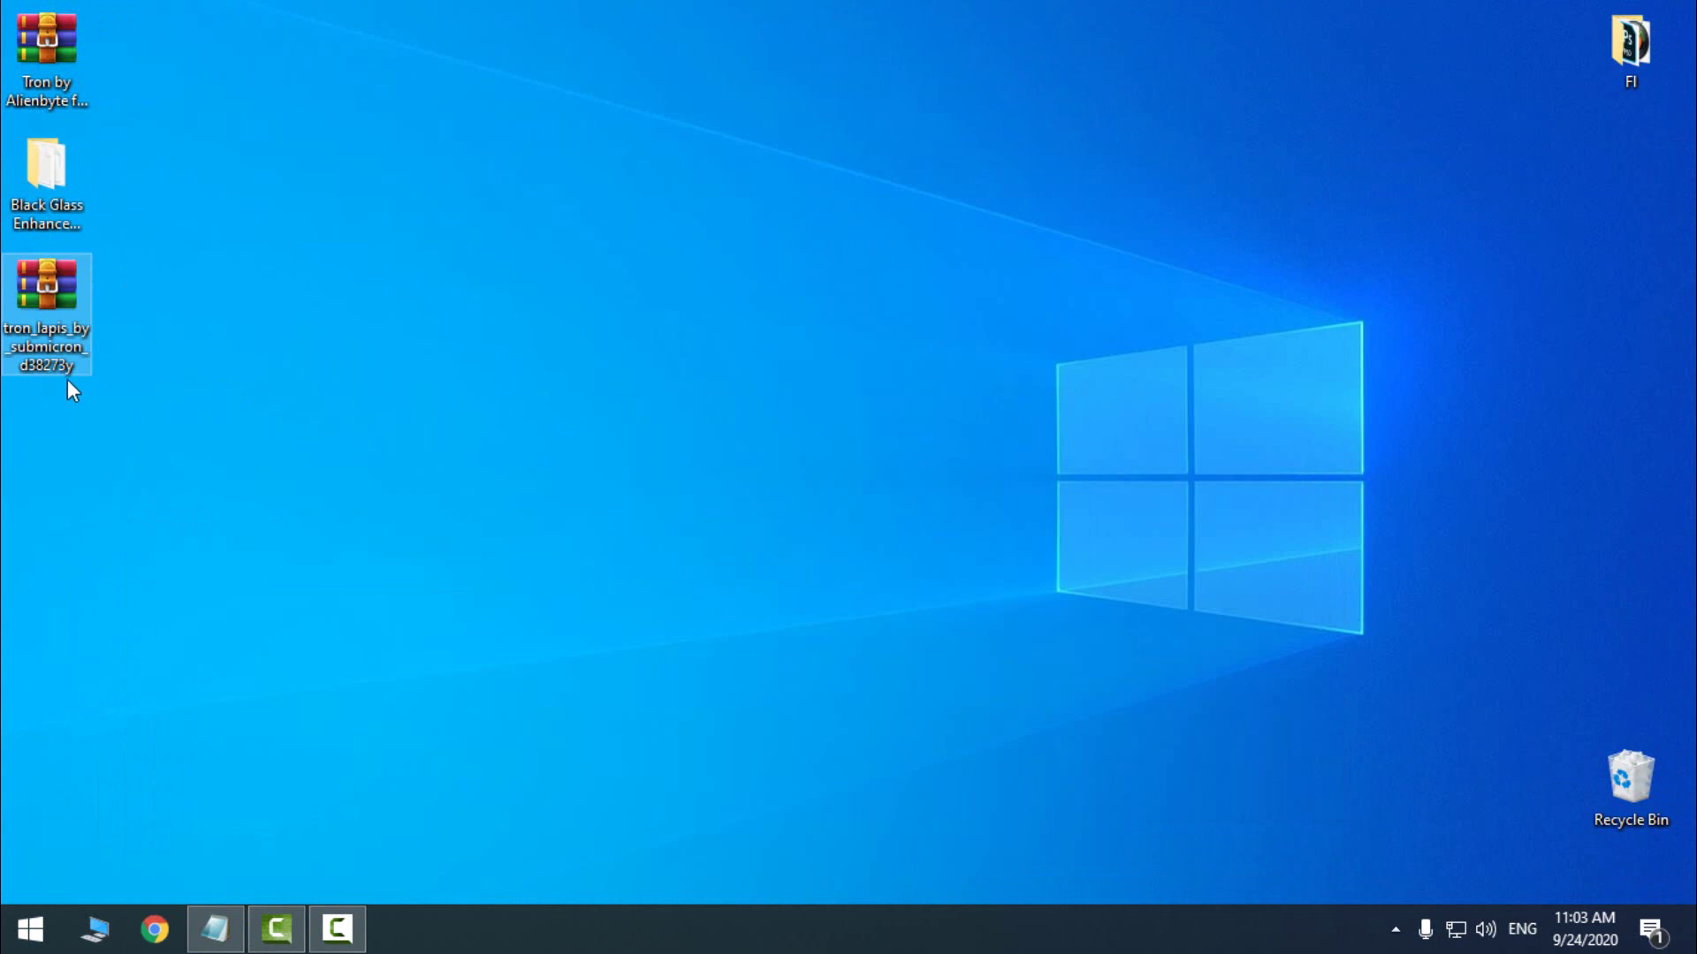
Extract the Tron by Alienbyte archive into its own desktop folder.
left_click(227, 926)
left_click(1185, 273)
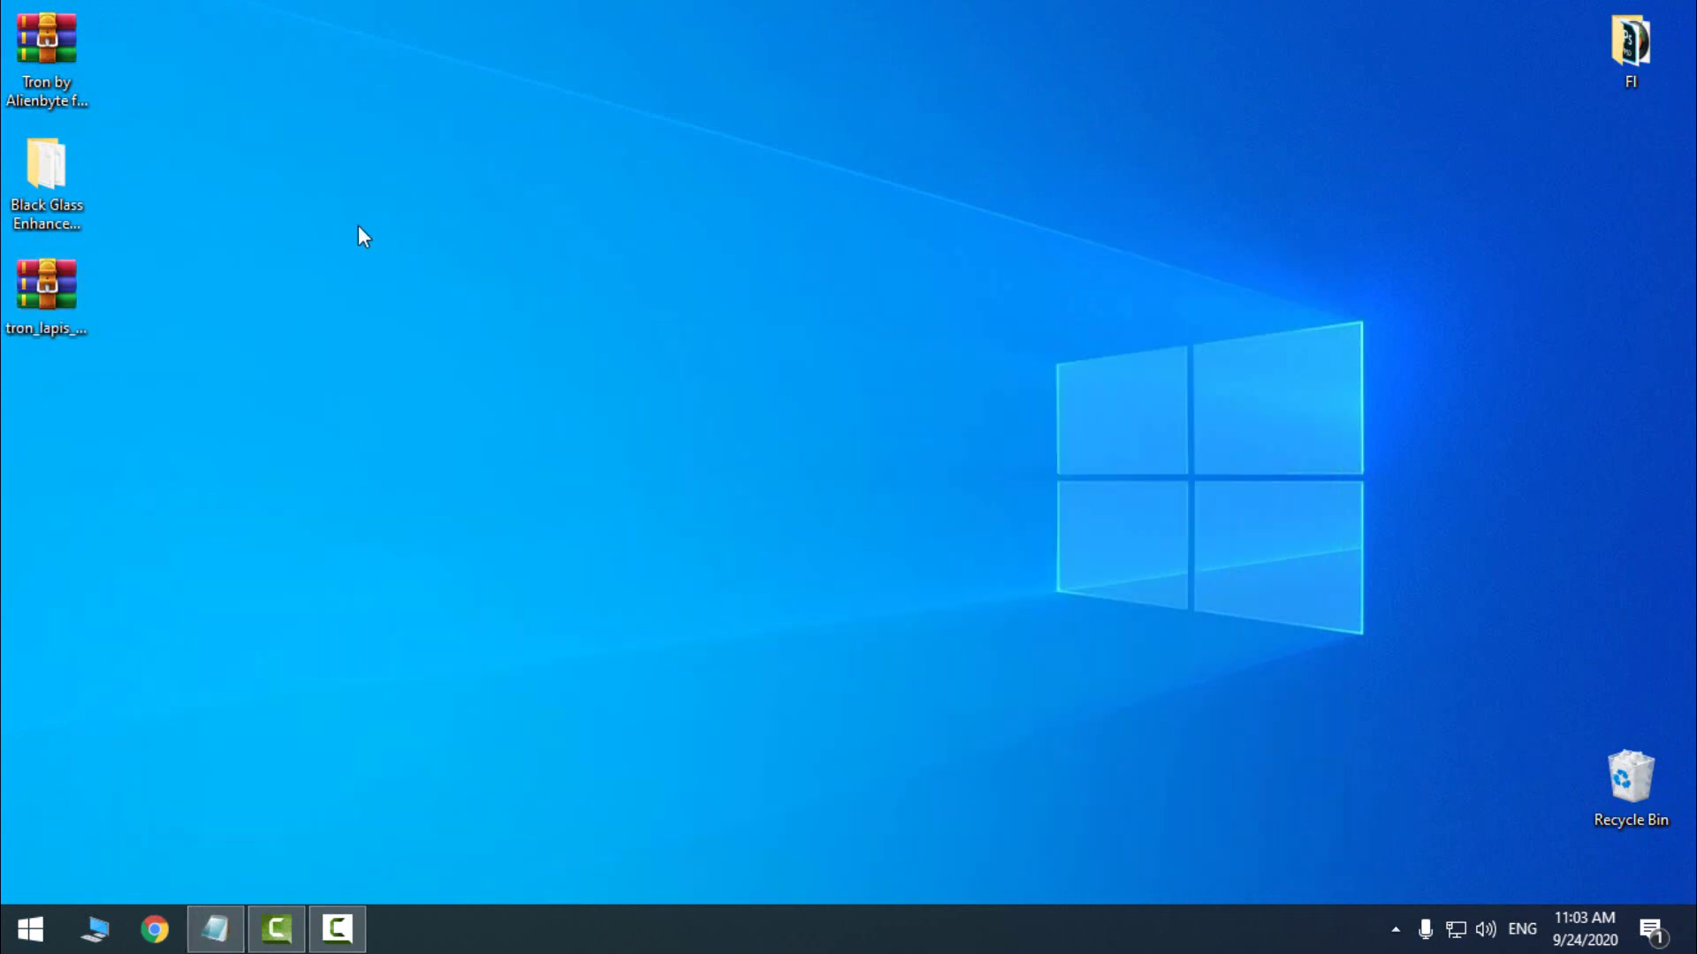
right_click(66, 80)
left_click(182, 287)
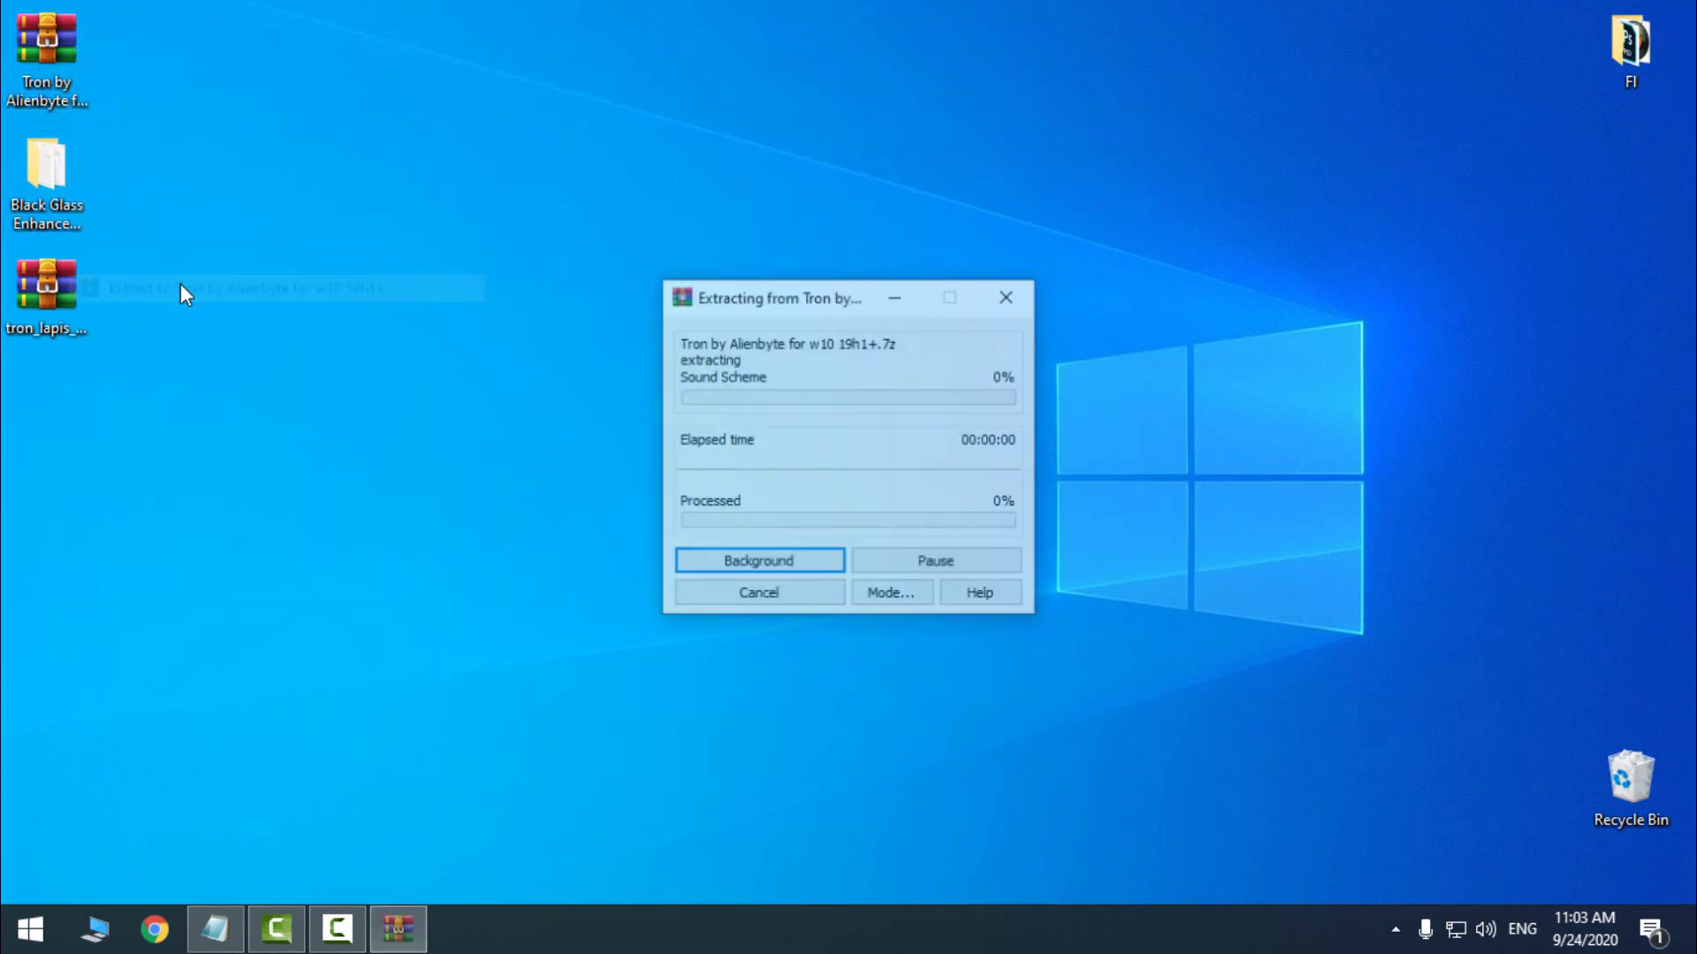
Open the extracted Tron by Alienbyte folder and copy the Tron folder and theme file.
double_click(71, 459)
double_click(744, 186)
left_click(835, 18)
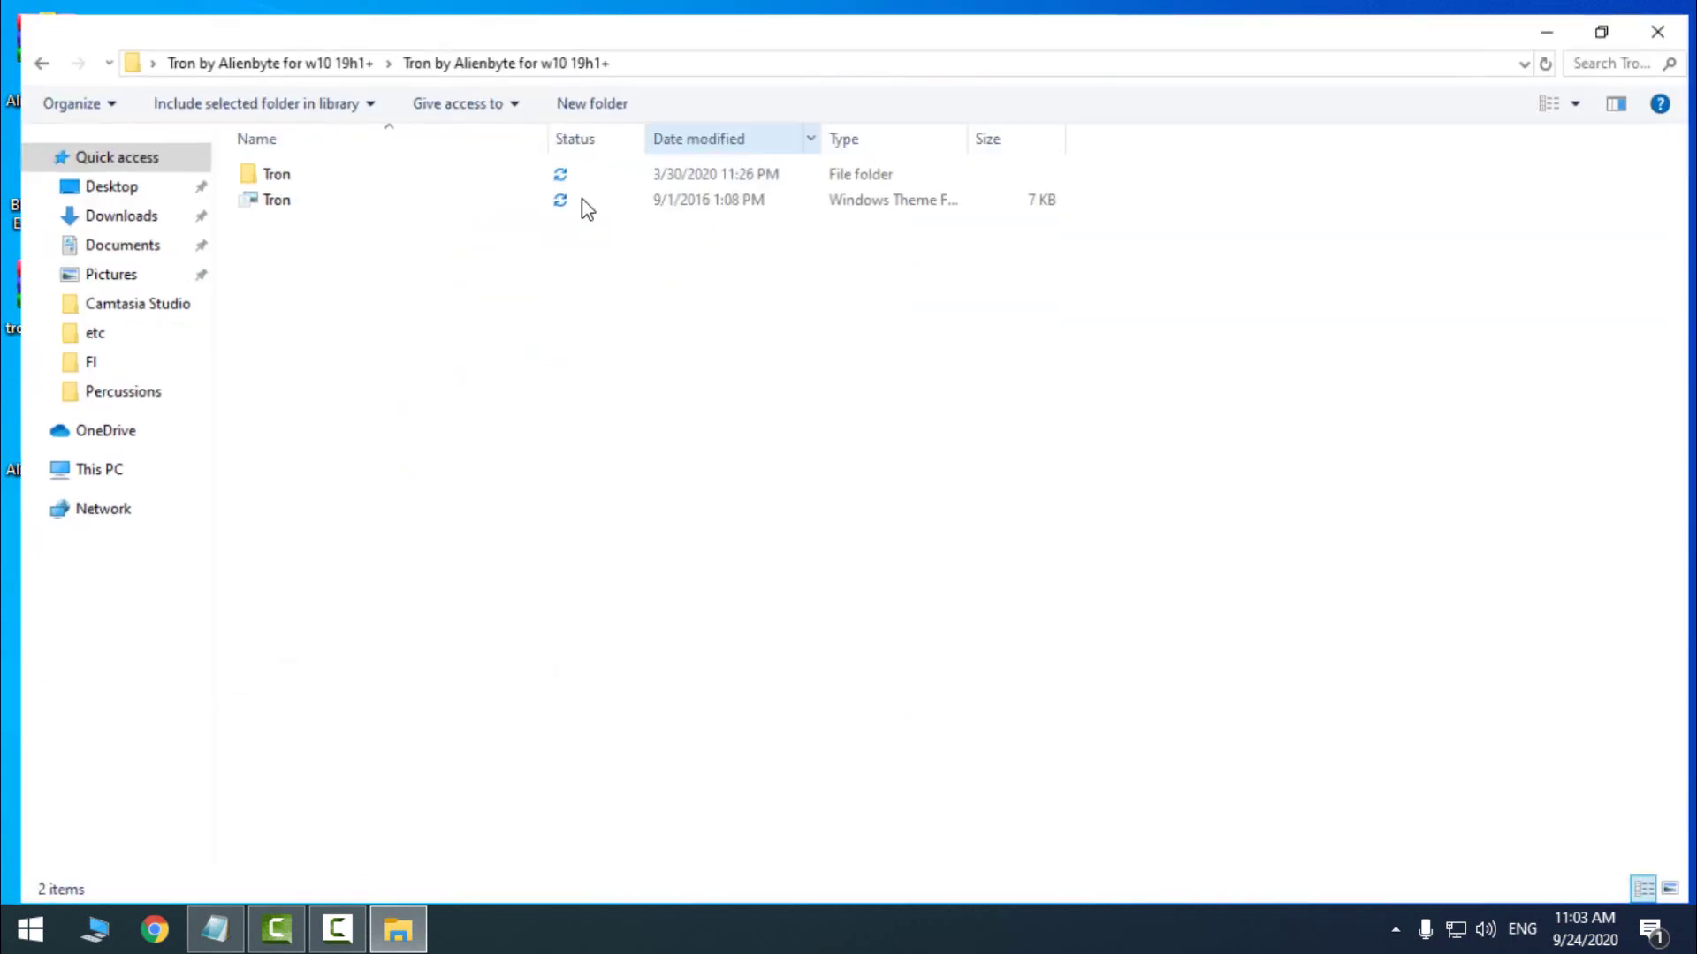
left_click(237, 188)
key("F2")
left_click(242, 165, "ctrl")
right_click(251, 166)
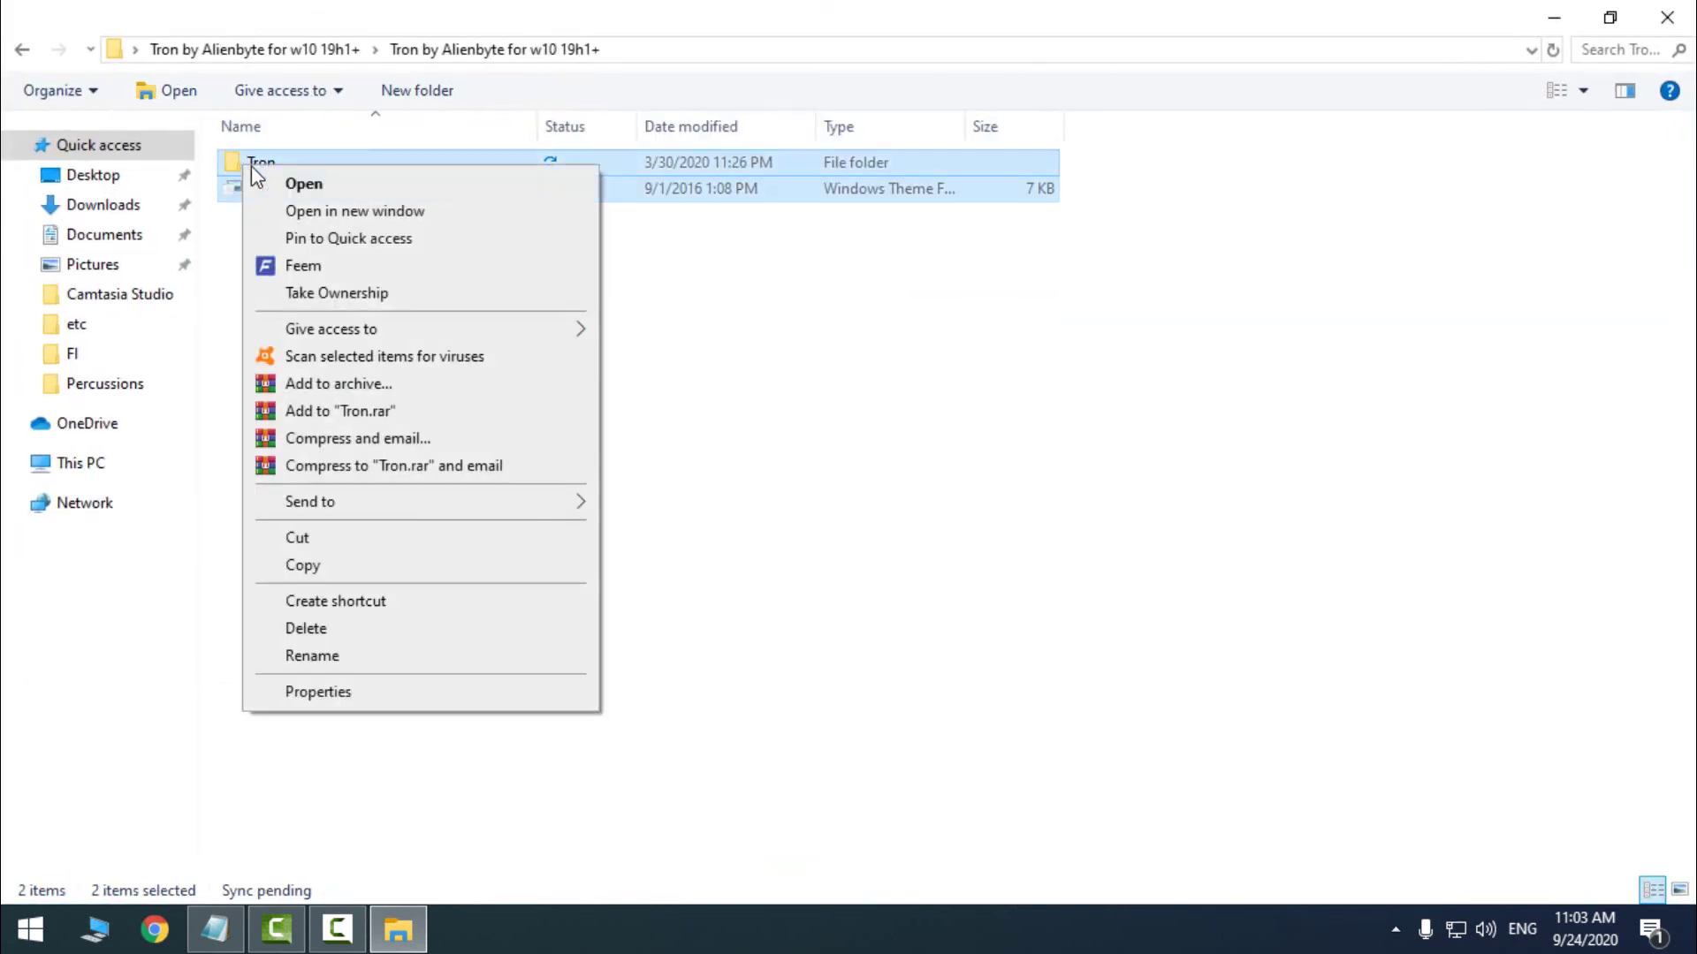
left_click(301, 565)
Paste the Tron items into C:\Windows\Resources\Themes.
left_click(124, 460)
double_click(360, 359)
double_click(291, 299)
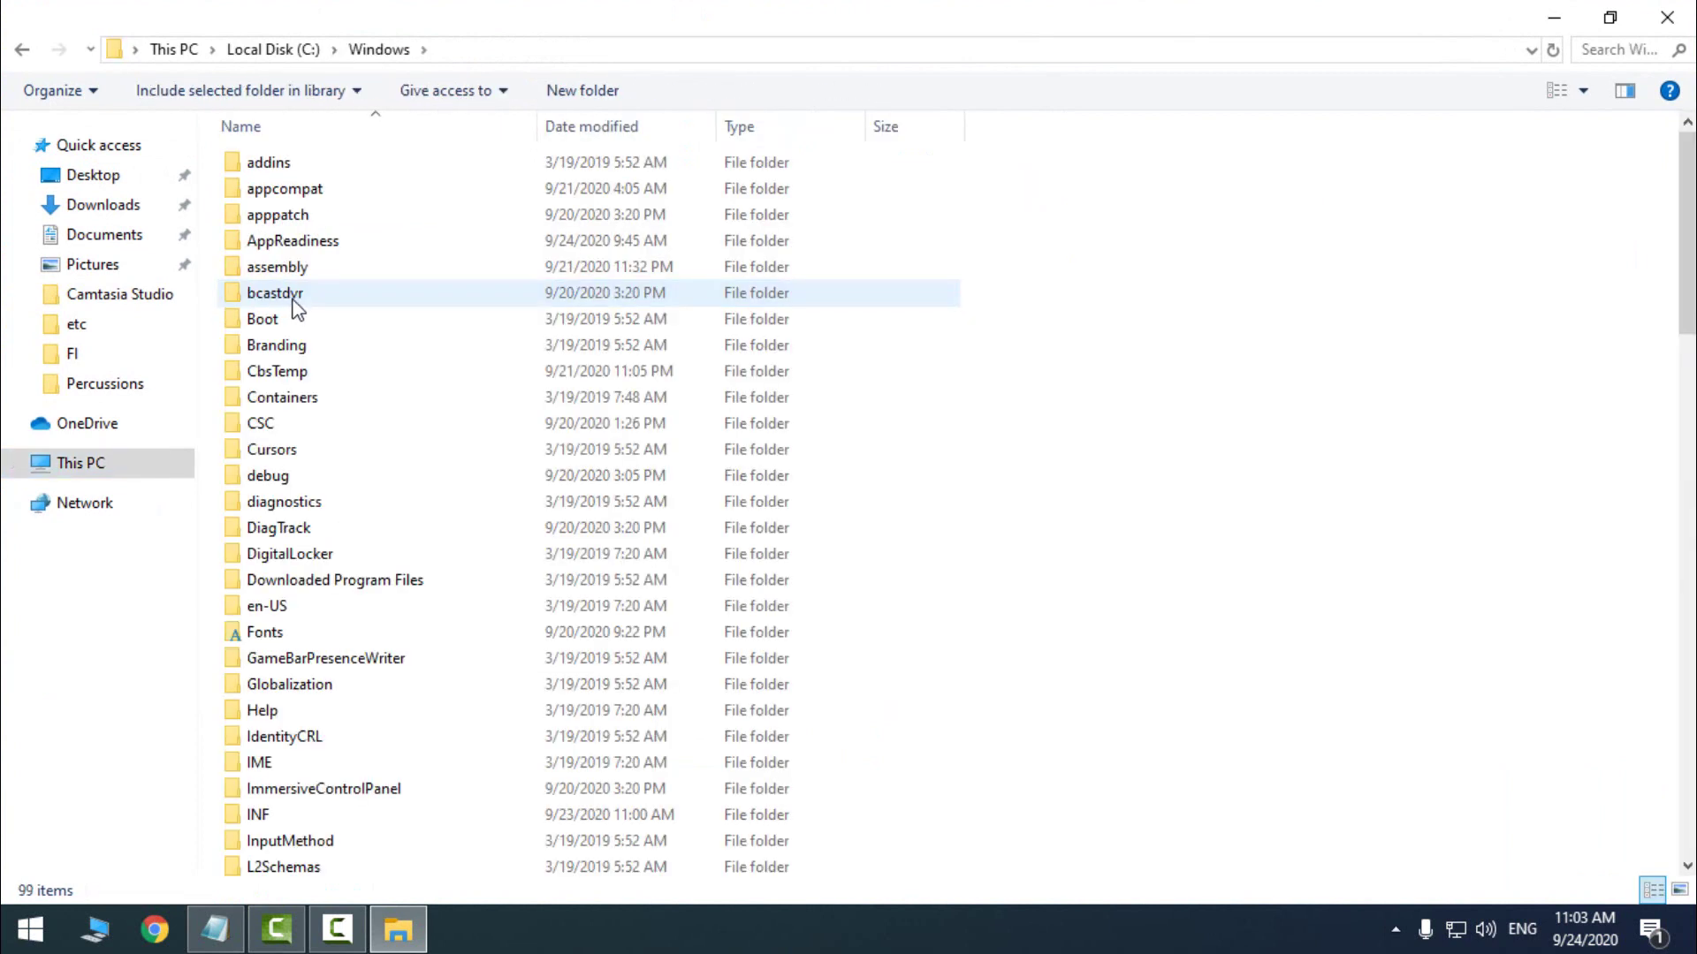
key("r")
key("r")
key("r")
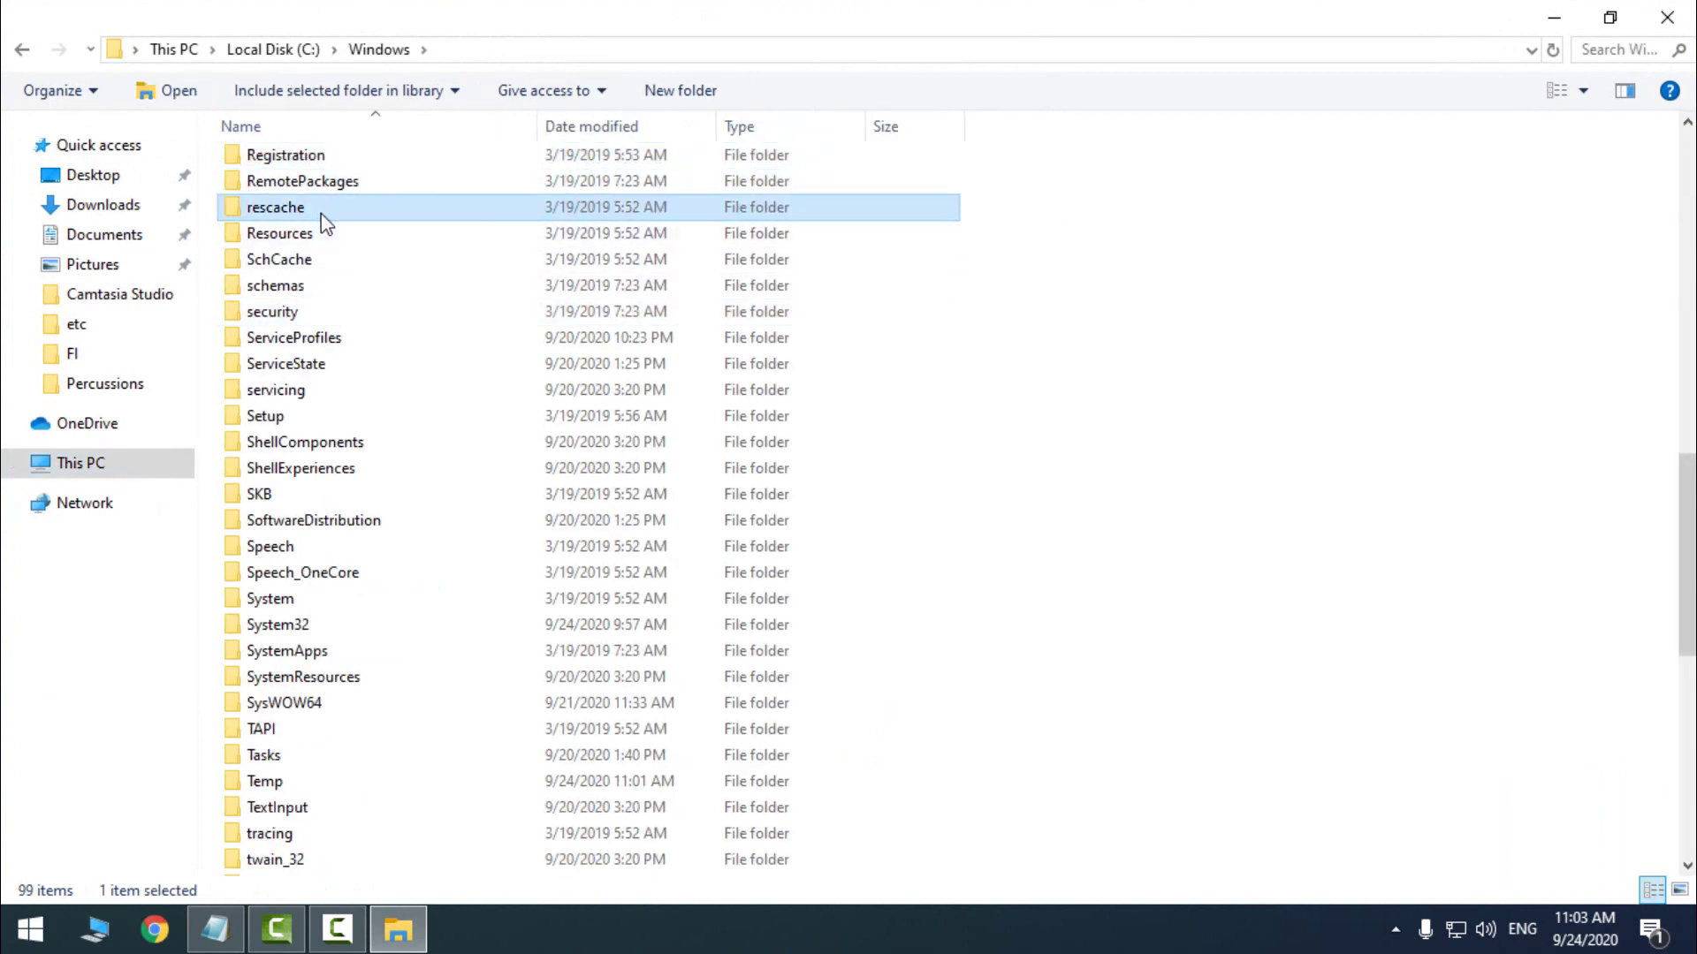
double_click(319, 234)
double_click(311, 189)
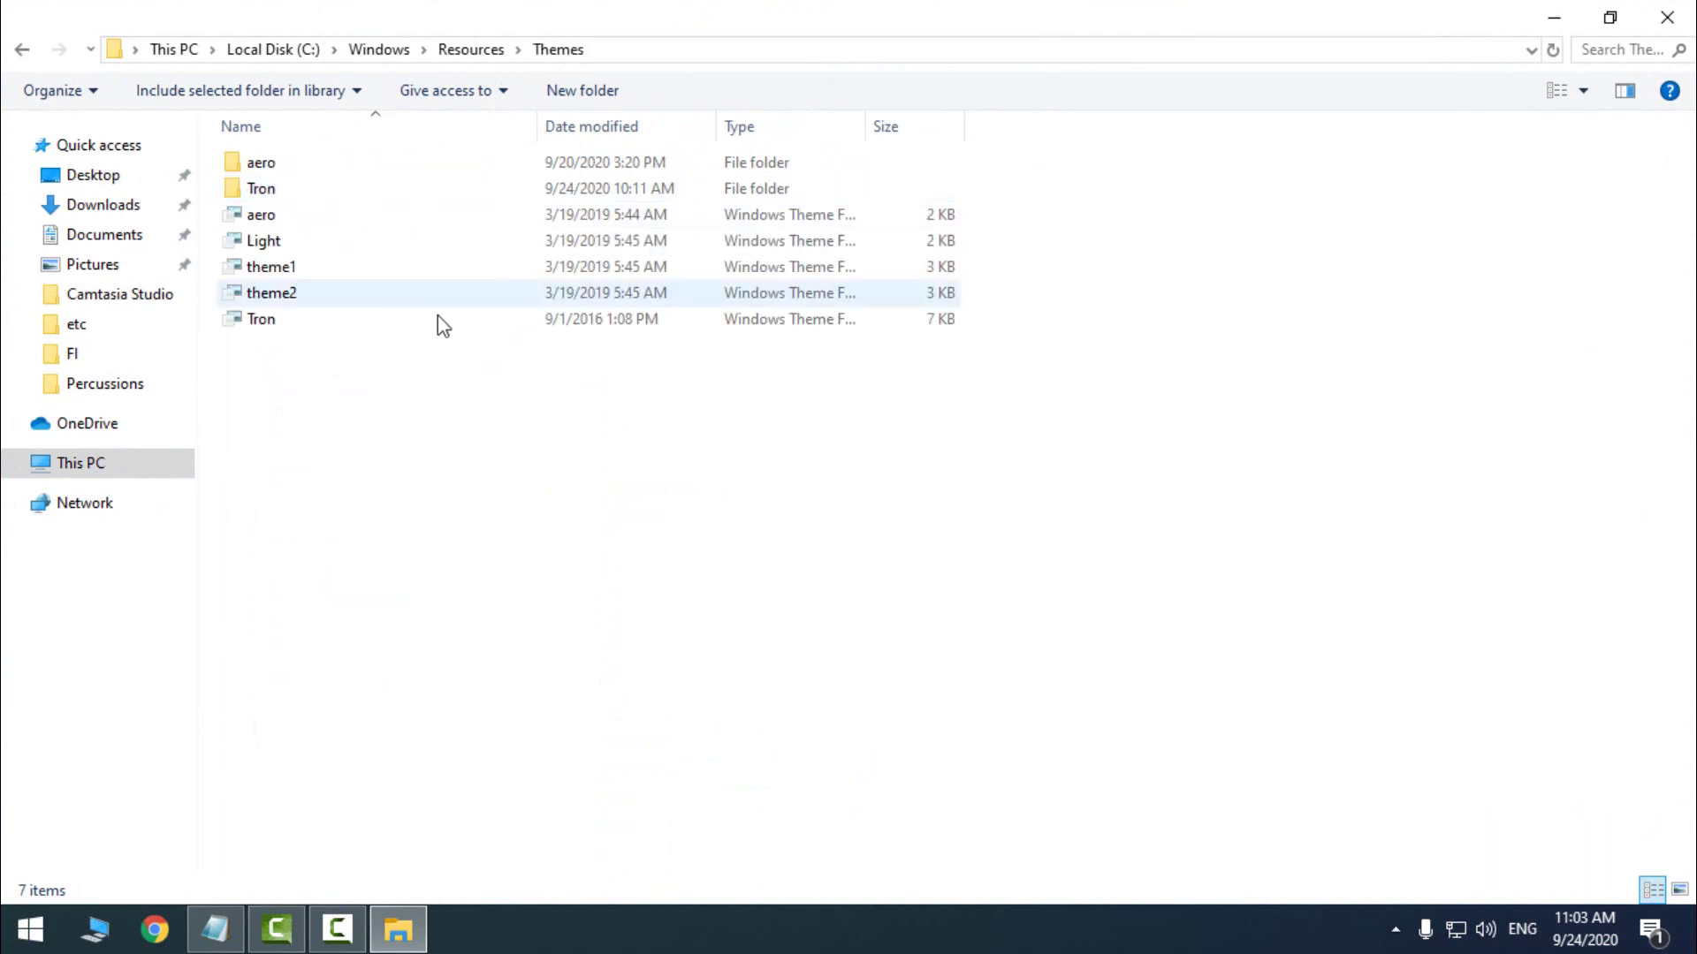
right_click(446, 351)
right_click(384, 399)
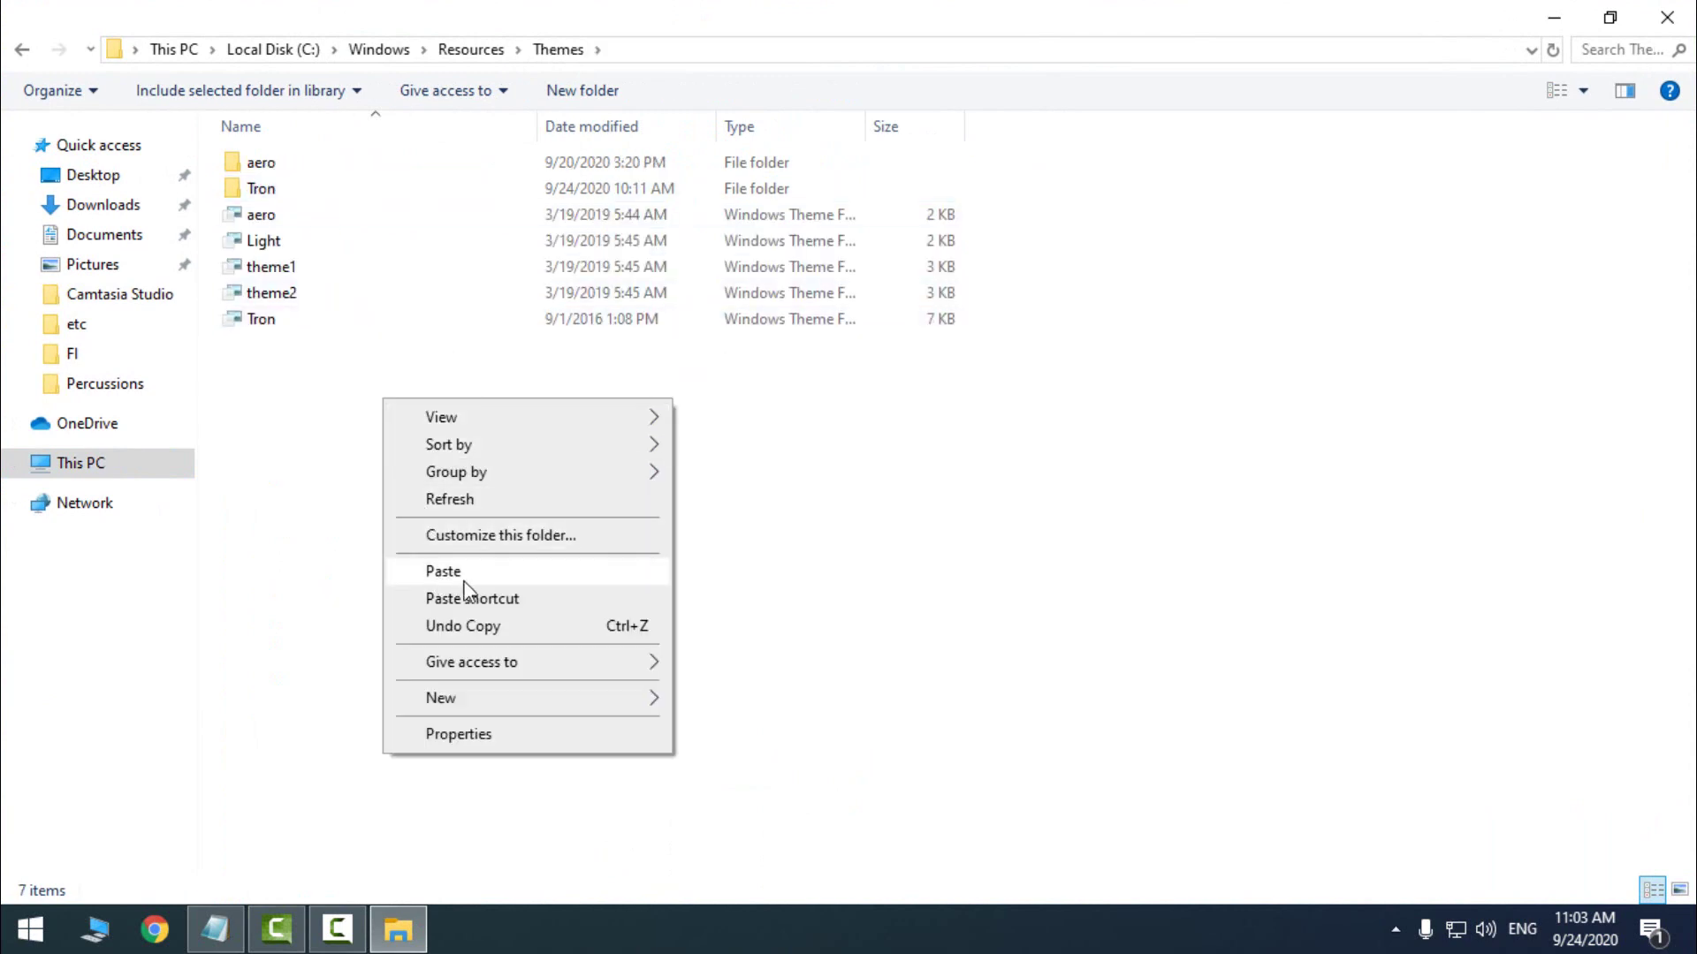
left_click(260, 320)
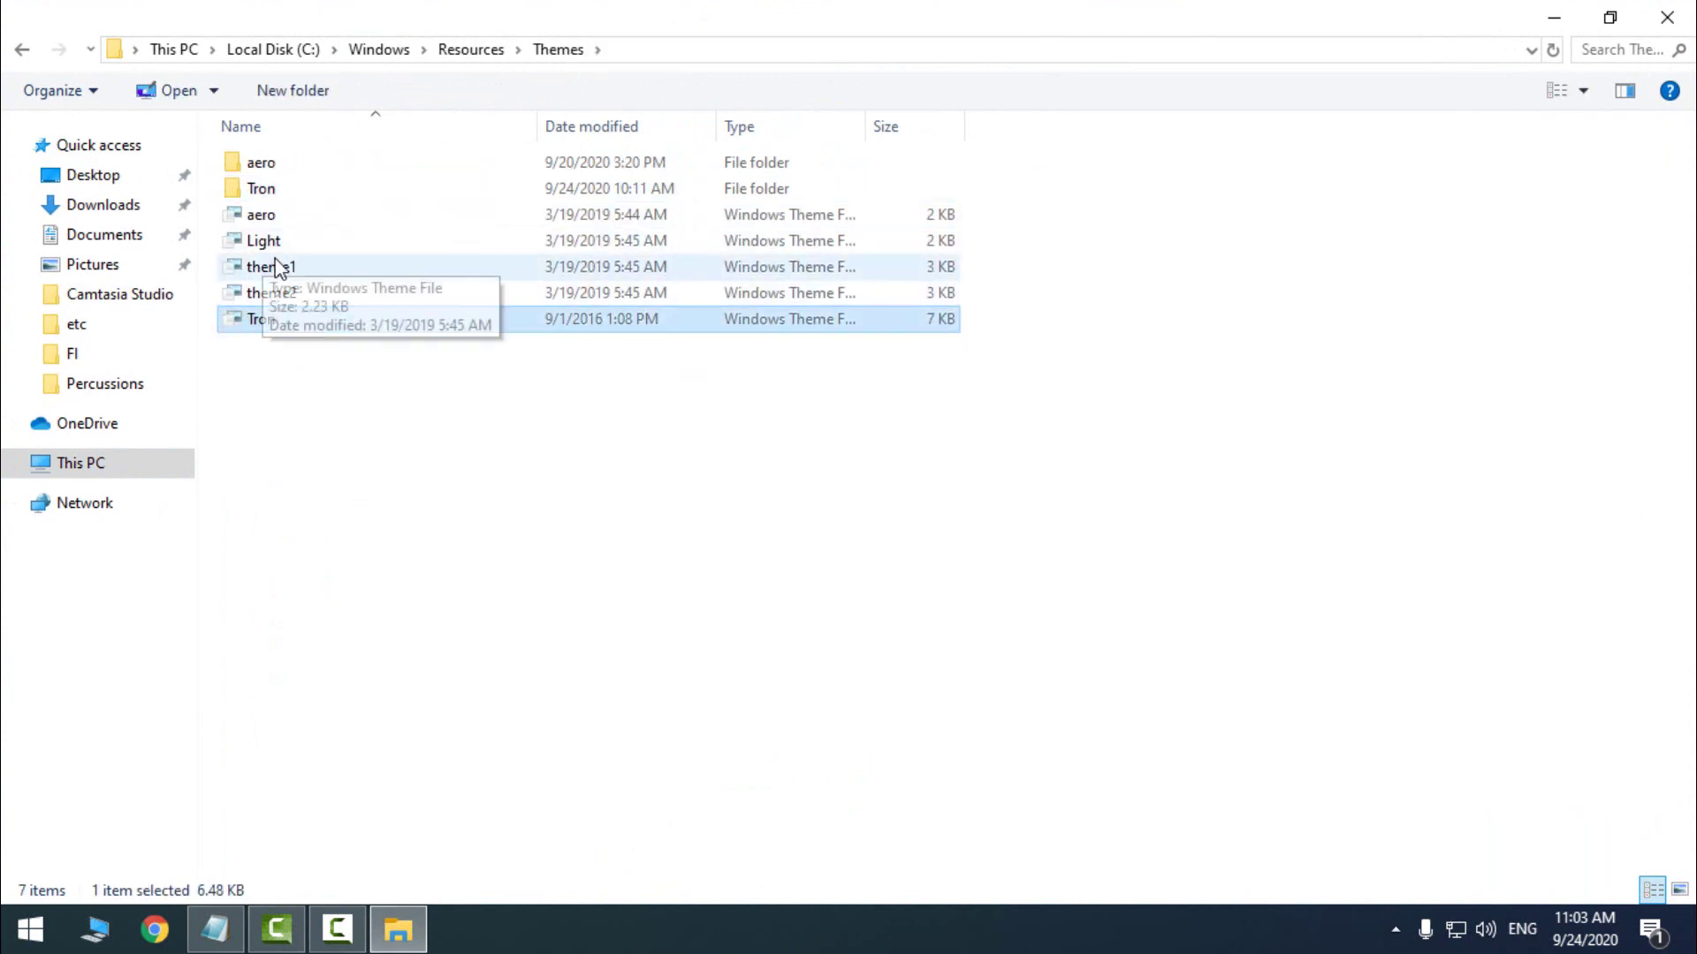
left_click(884, 188)
Apply the Tron theme from the Personalization Themes page.
left_click(1668, 17)
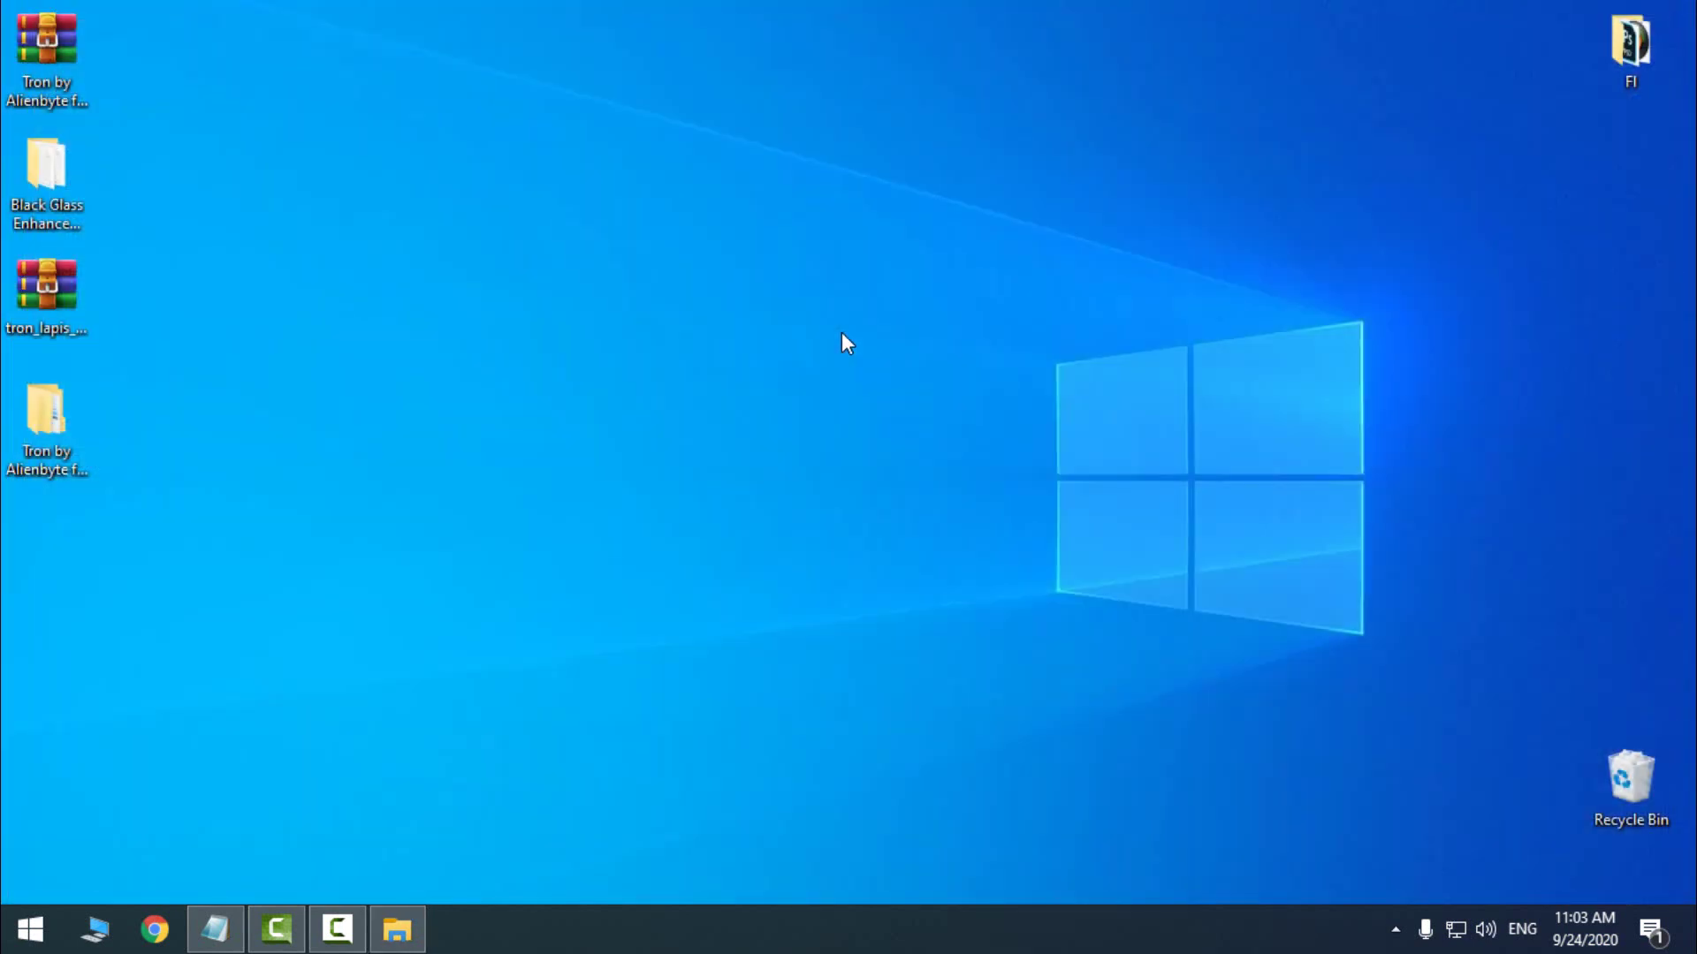
right_click(842, 333)
left_click(909, 631)
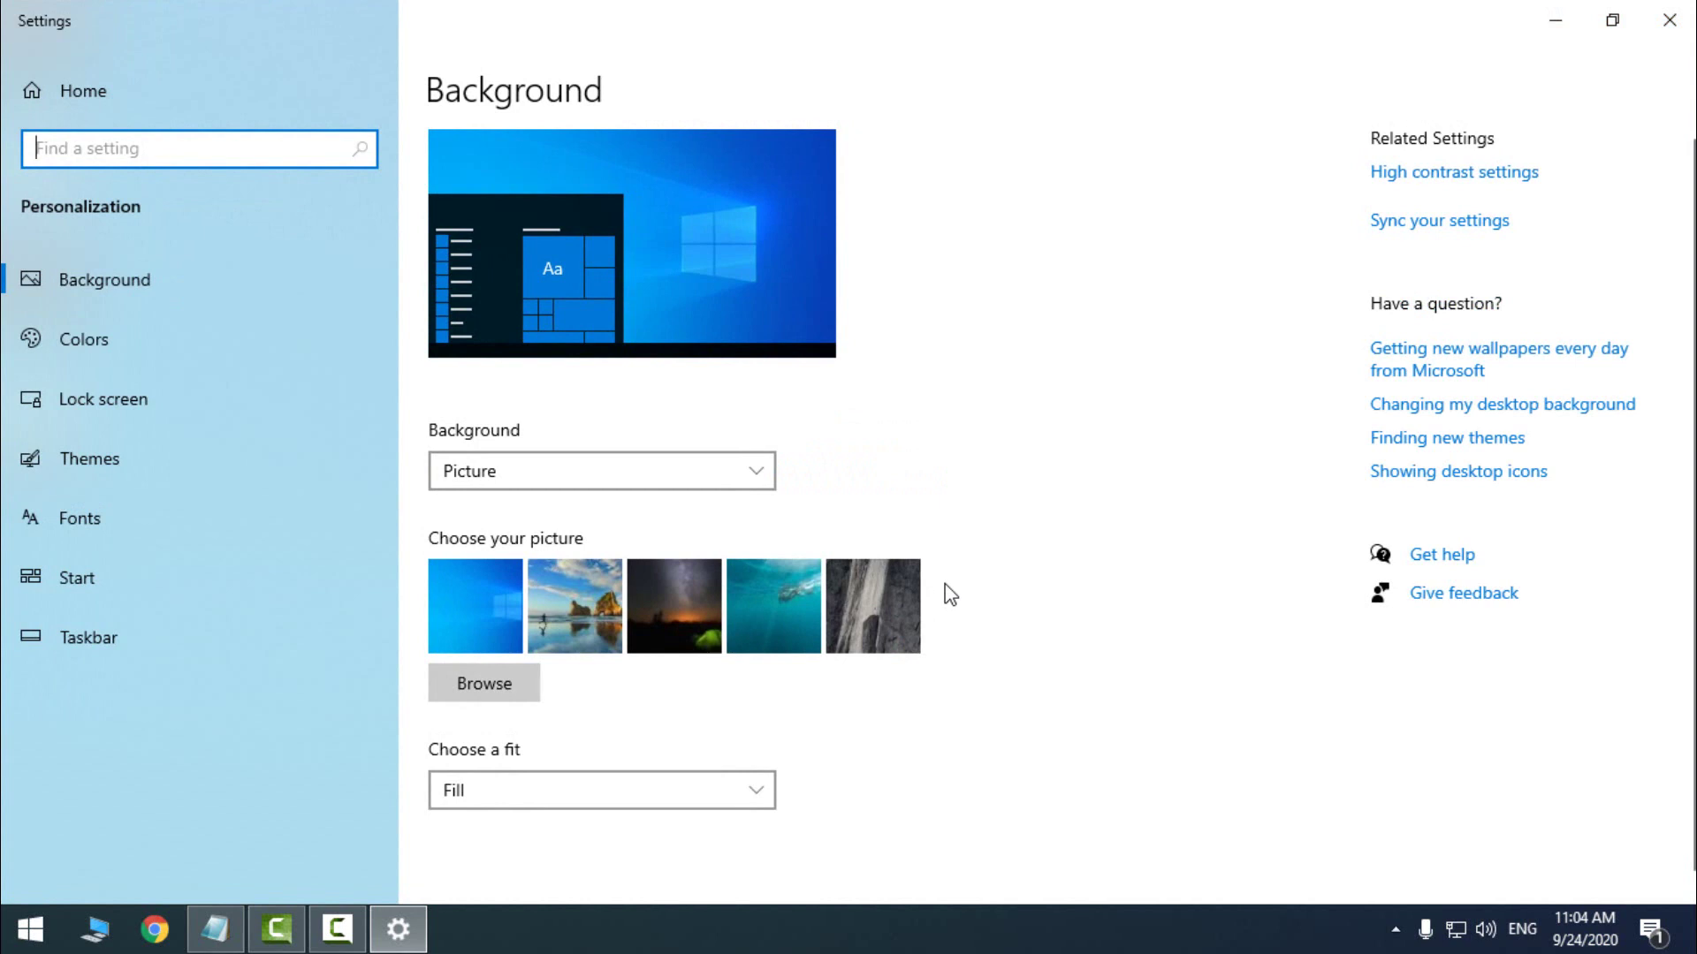
left_click(111, 469)
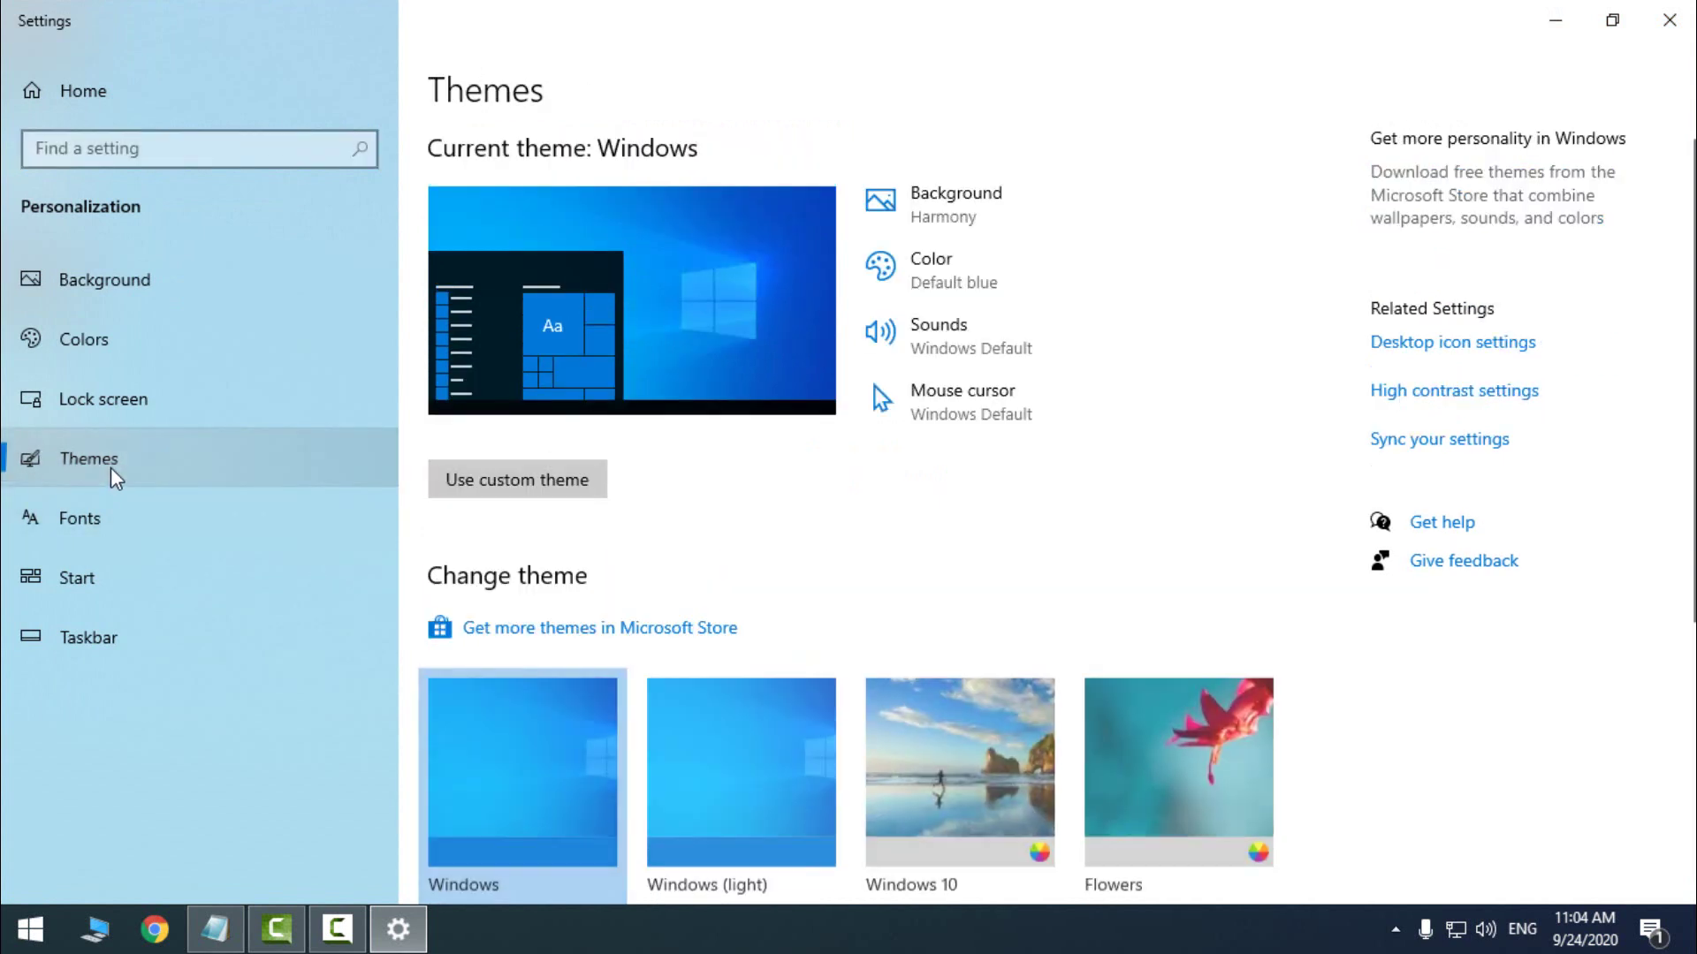
scroll(809, 537, "down", 5)
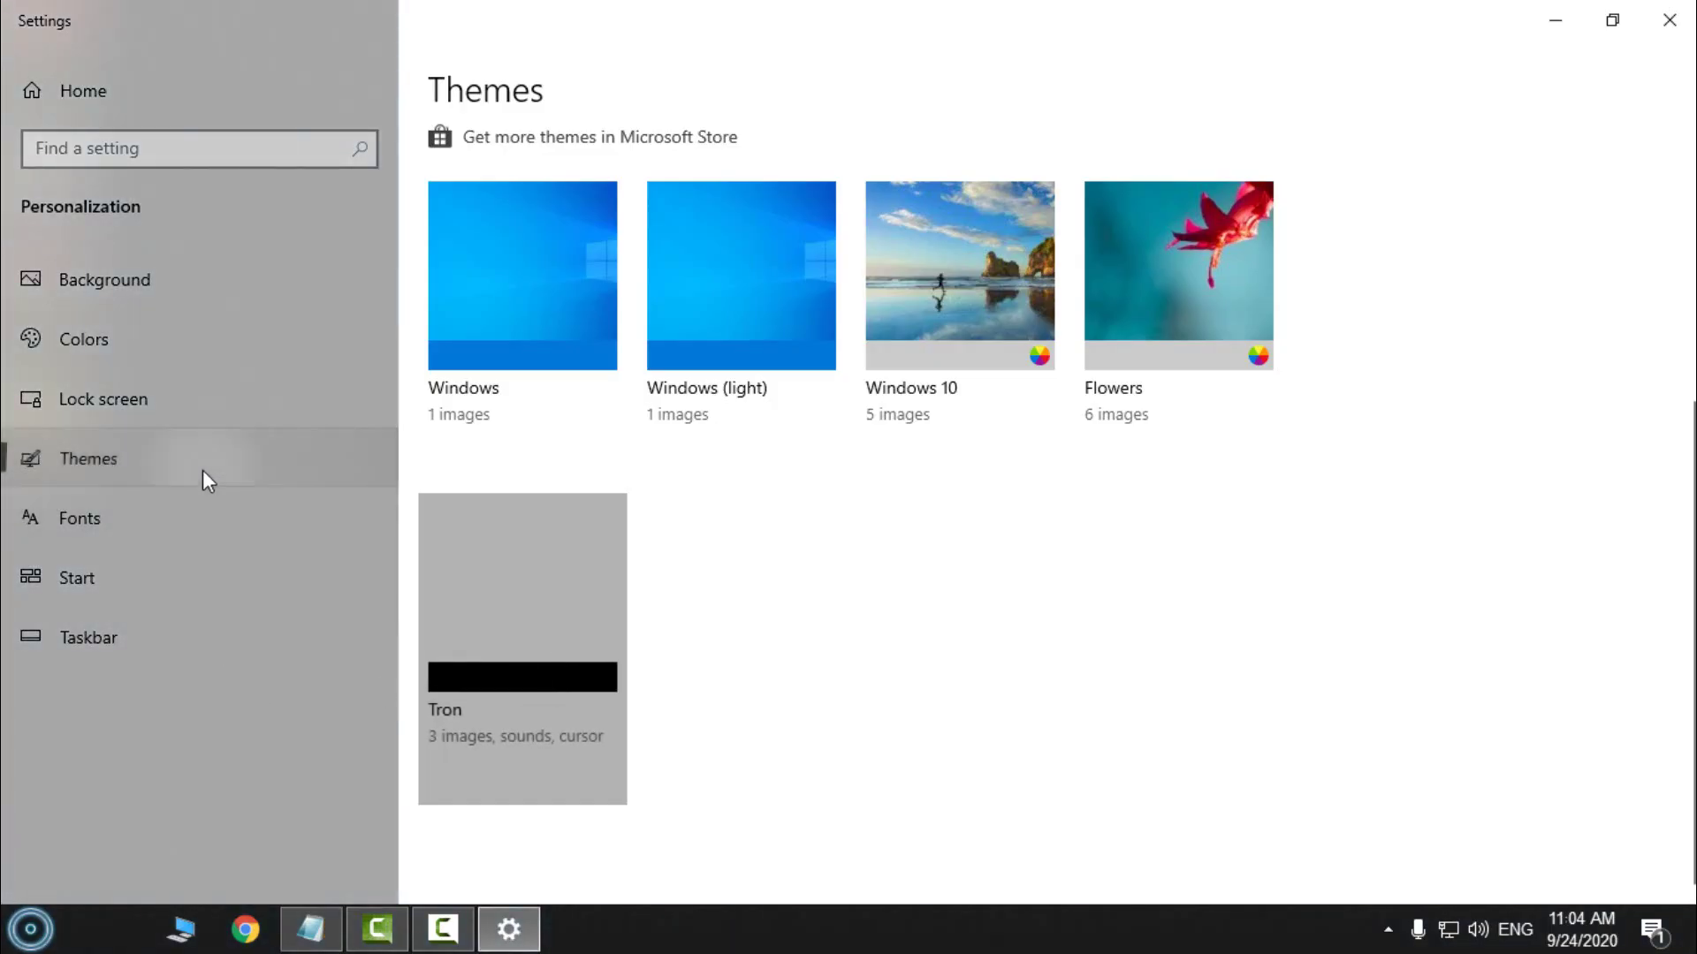
left_click(153, 476)
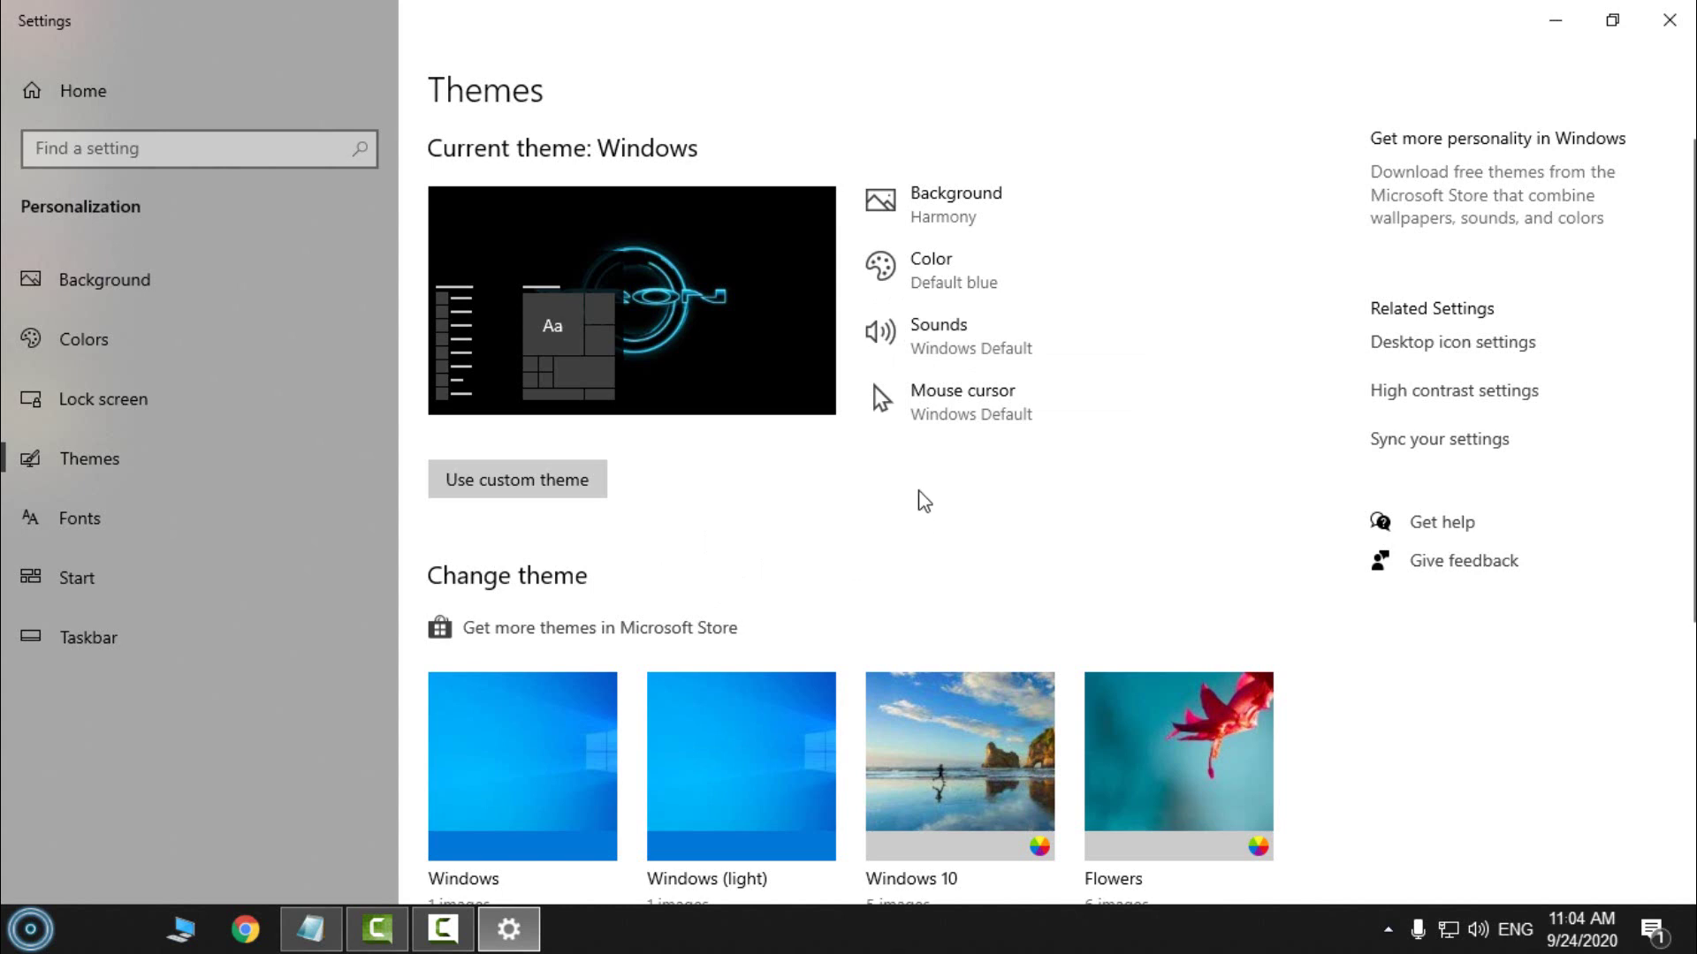
Set the sound scheme to No Sounds.
left_click(991, 365)
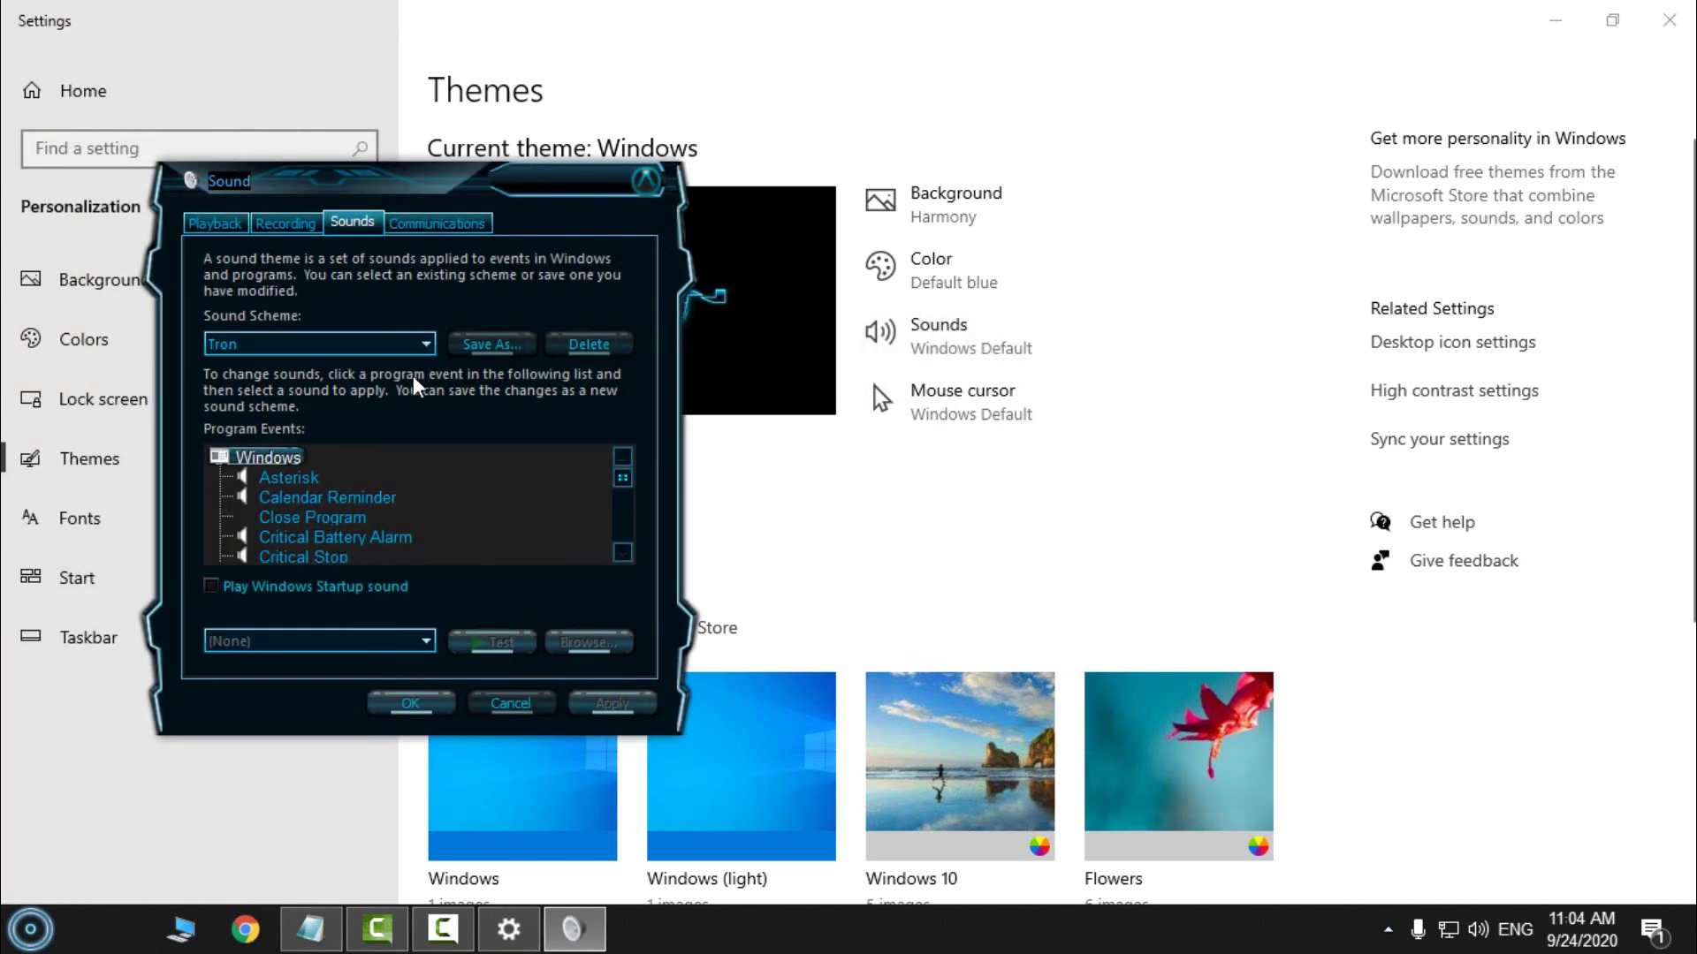
left_click(358, 347)
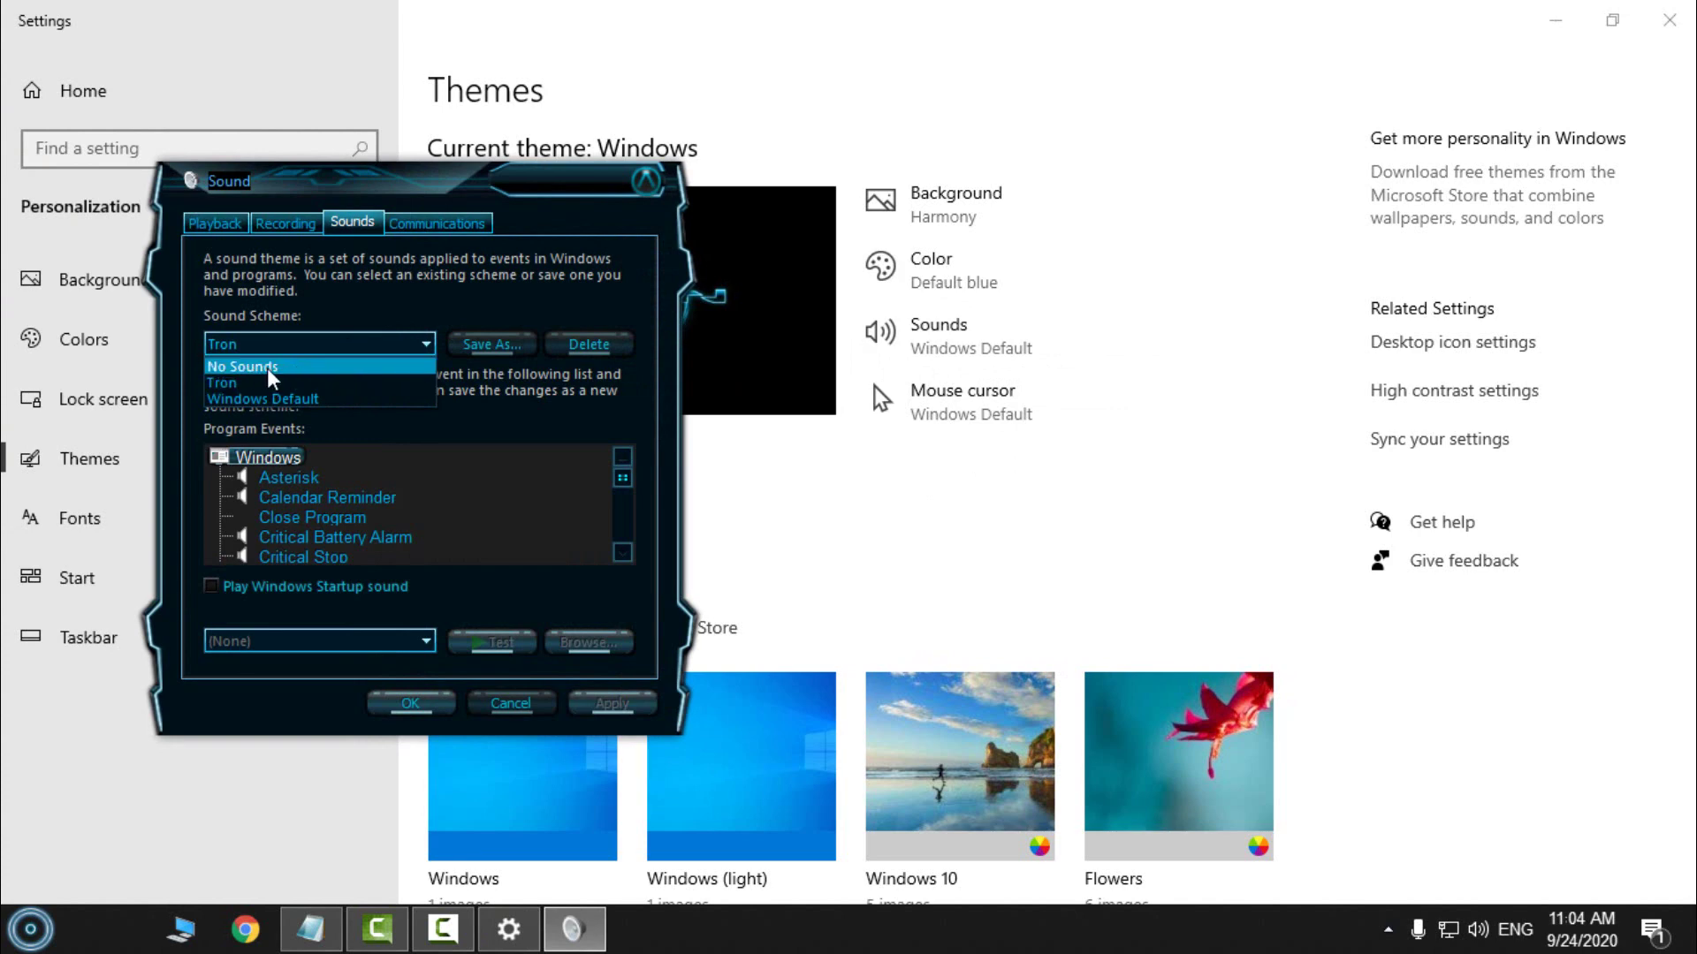
left_click(293, 371)
left_click(408, 707)
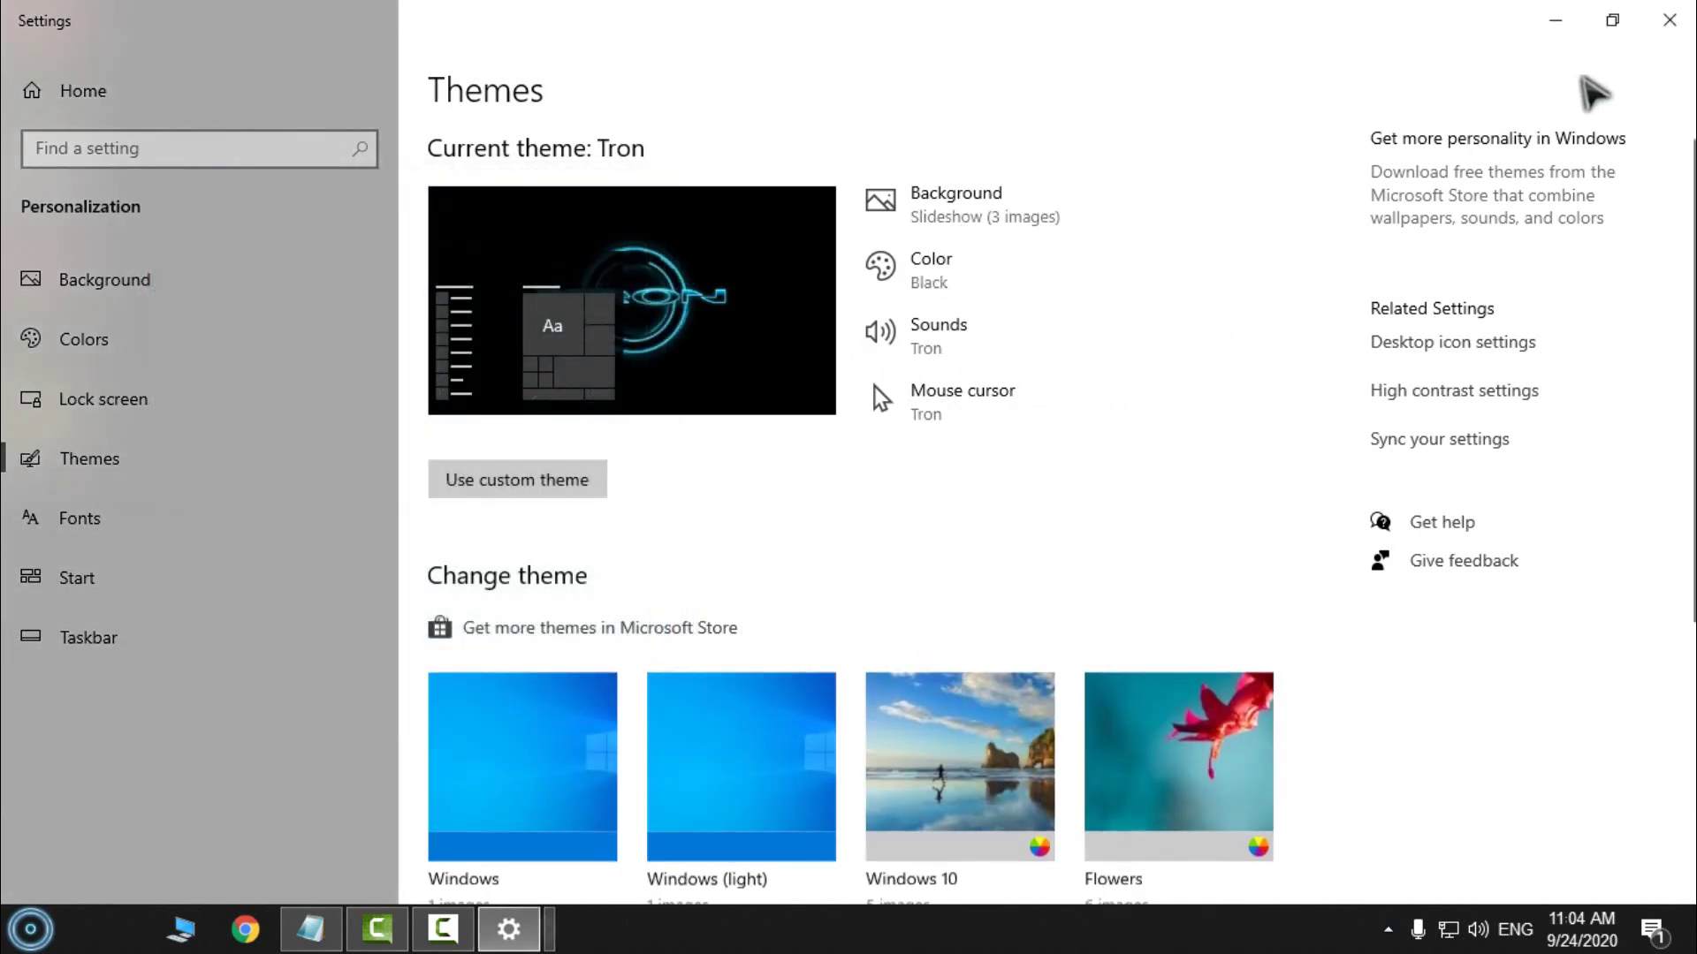
Close Settings, refresh the desktop and check the Start menu.
left_click(1668, 19)
right_click(457, 302)
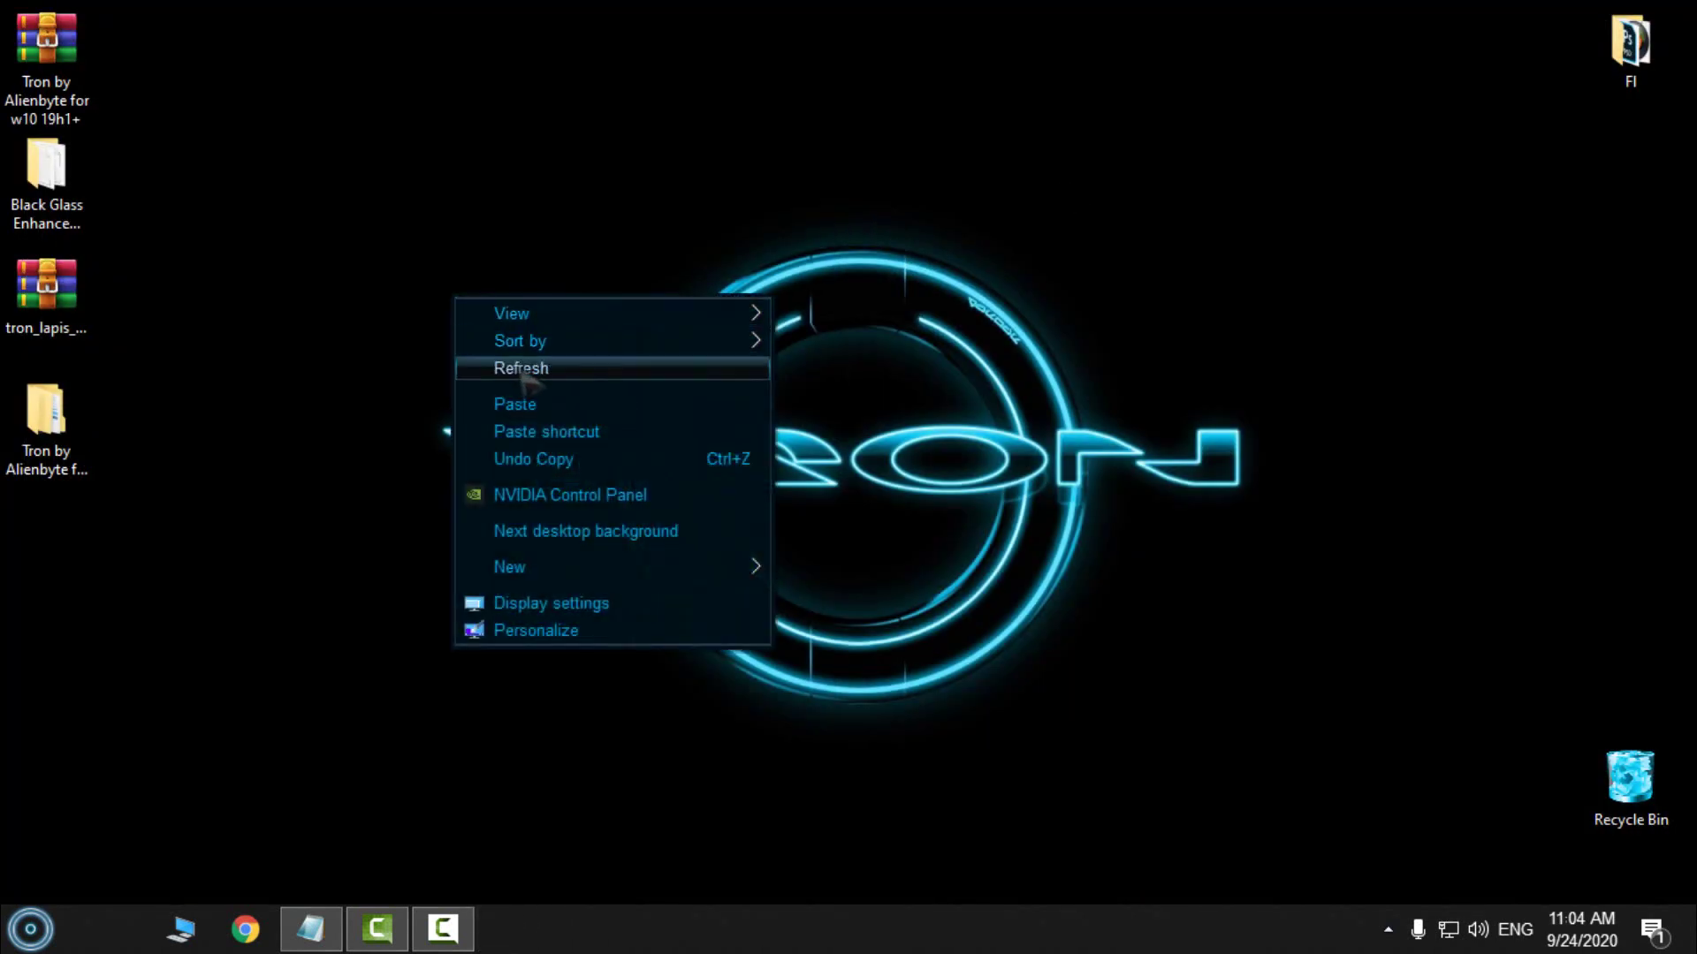
left_click(523, 369)
left_click(30, 928)
left_click(703, 629)
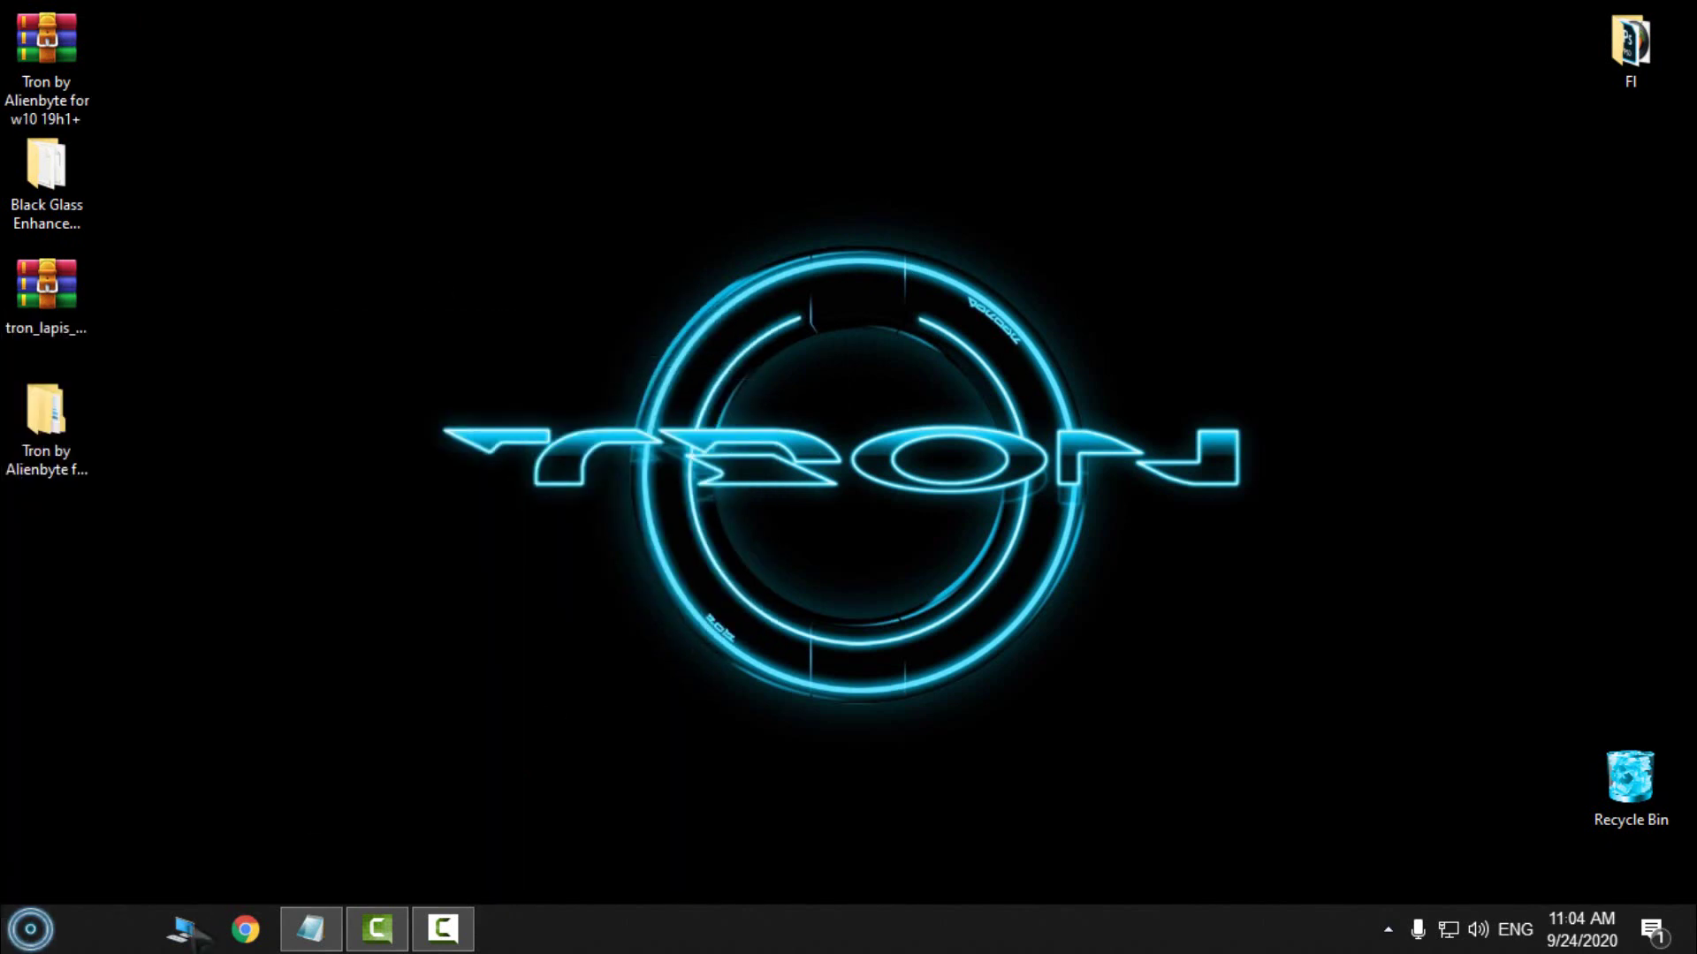
Open This PC, widen and centre its window, and collapse the Folders group.
left_click(181, 929)
left_click_drag(786, 11, 997, 68)
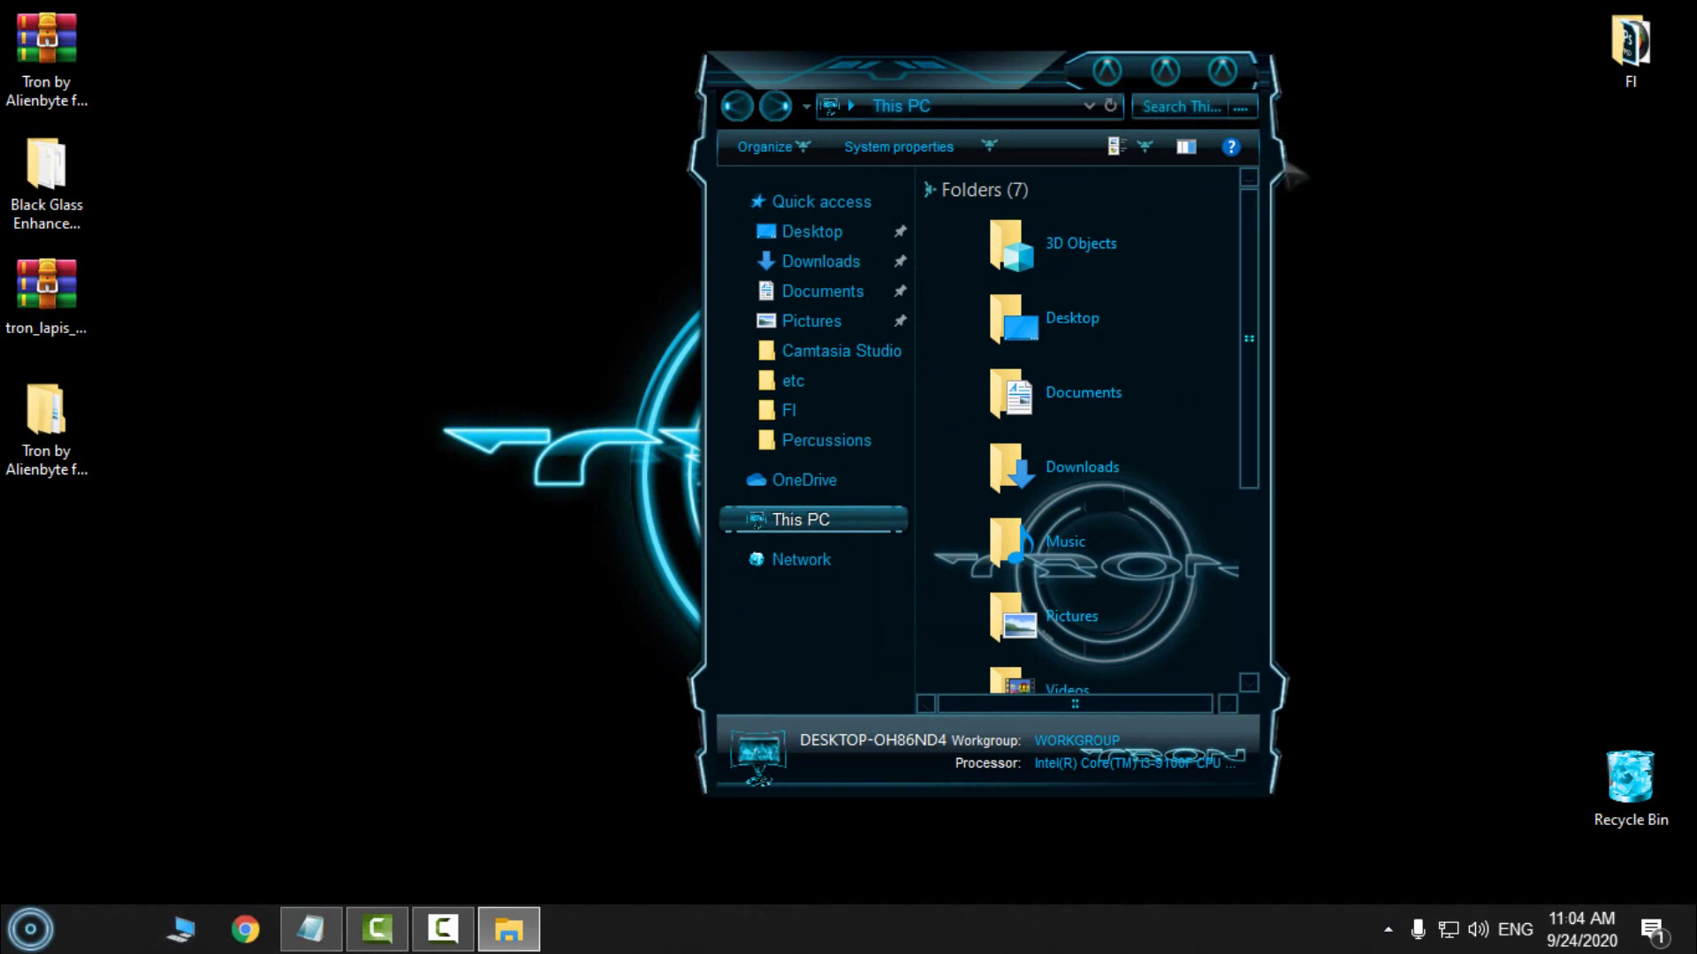
left_click_drag(1293, 175, 1641, 179)
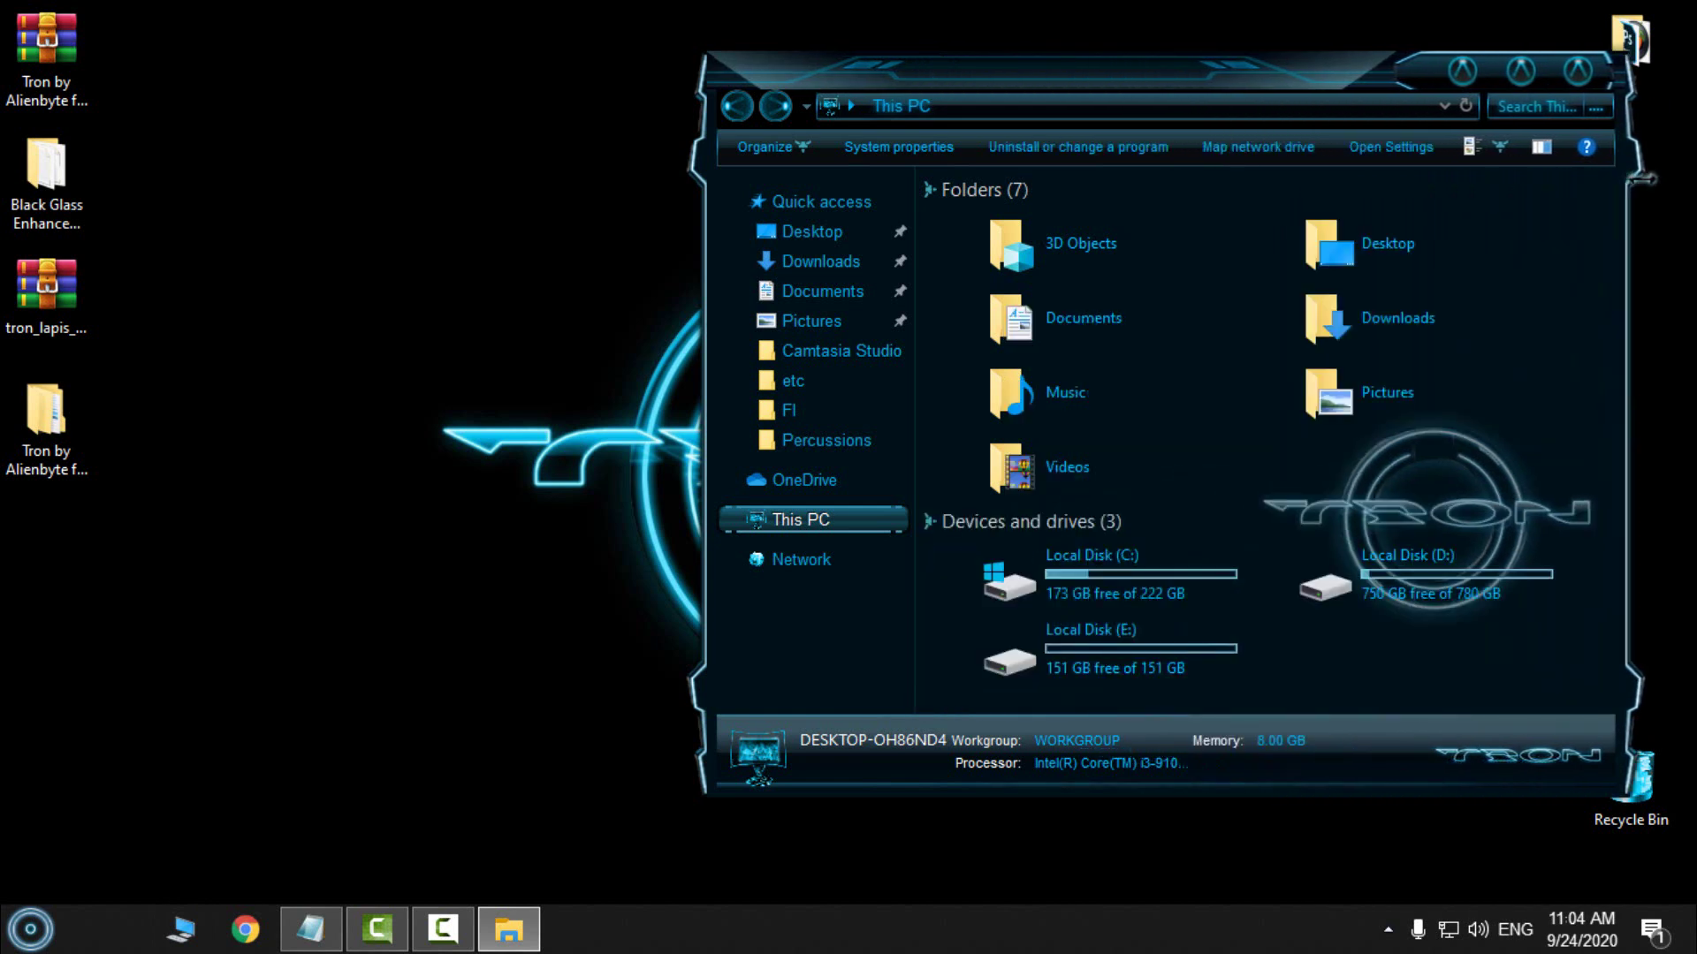
left_click_drag(1297, 83, 1127, 77)
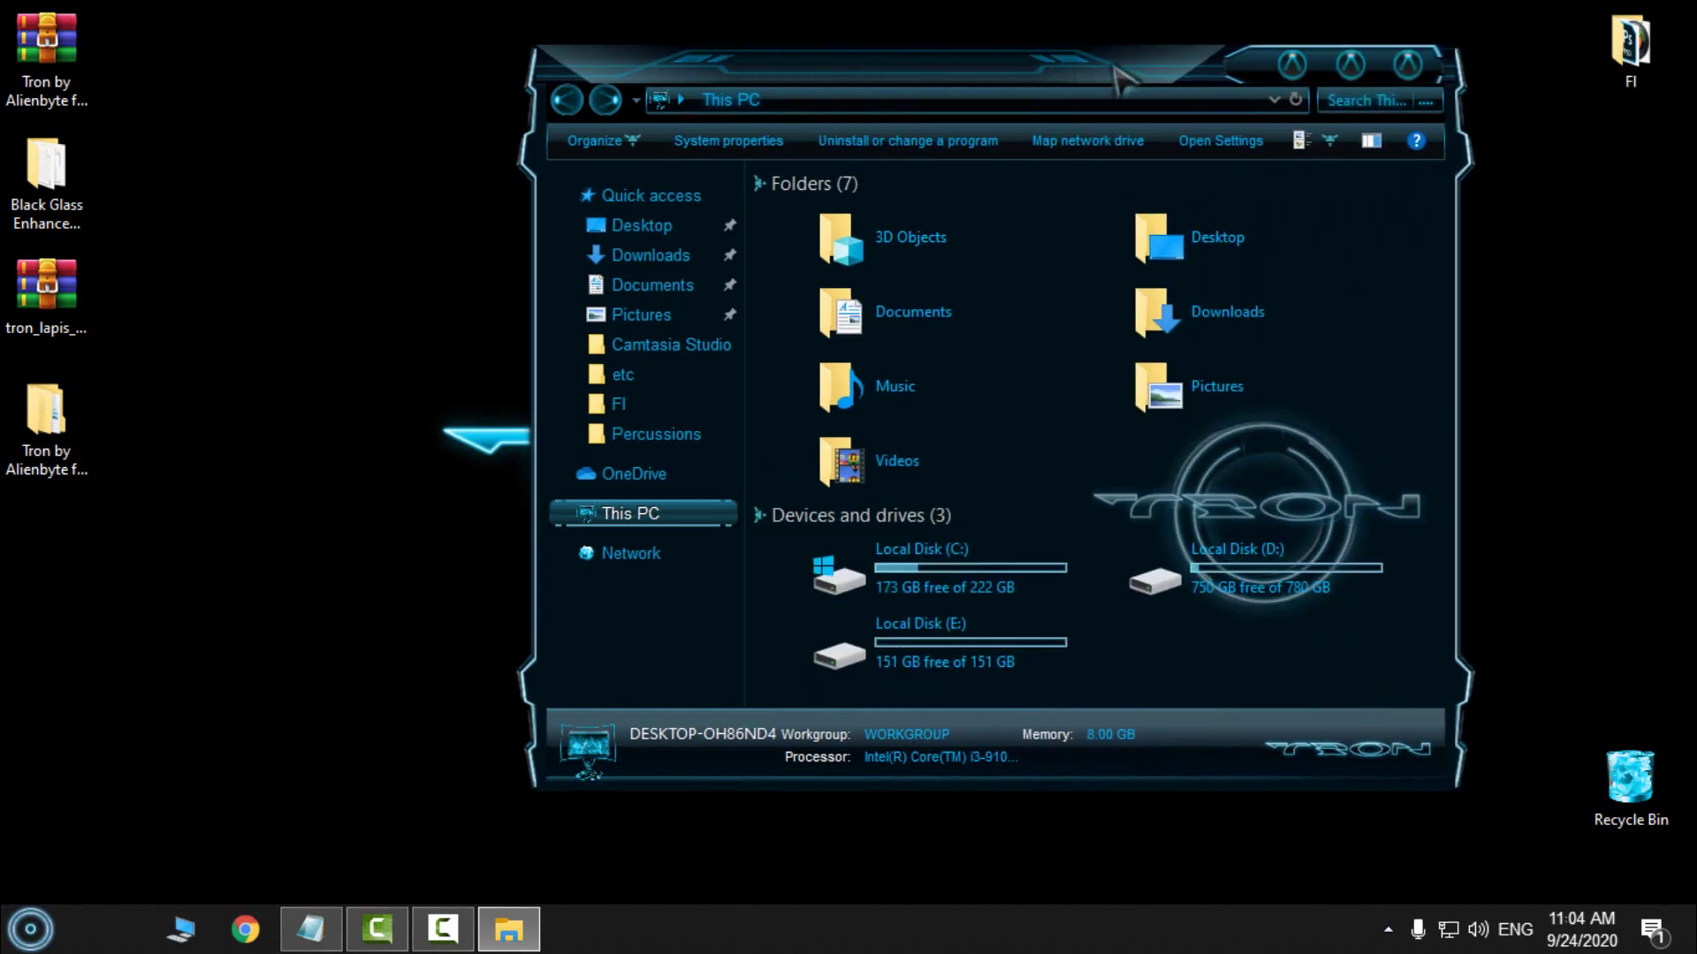
left_click(762, 198)
Close This PC and set StartIsBack's appearance to Tron + Windows 10 button.
left_click(1407, 63)
left_click(30, 929)
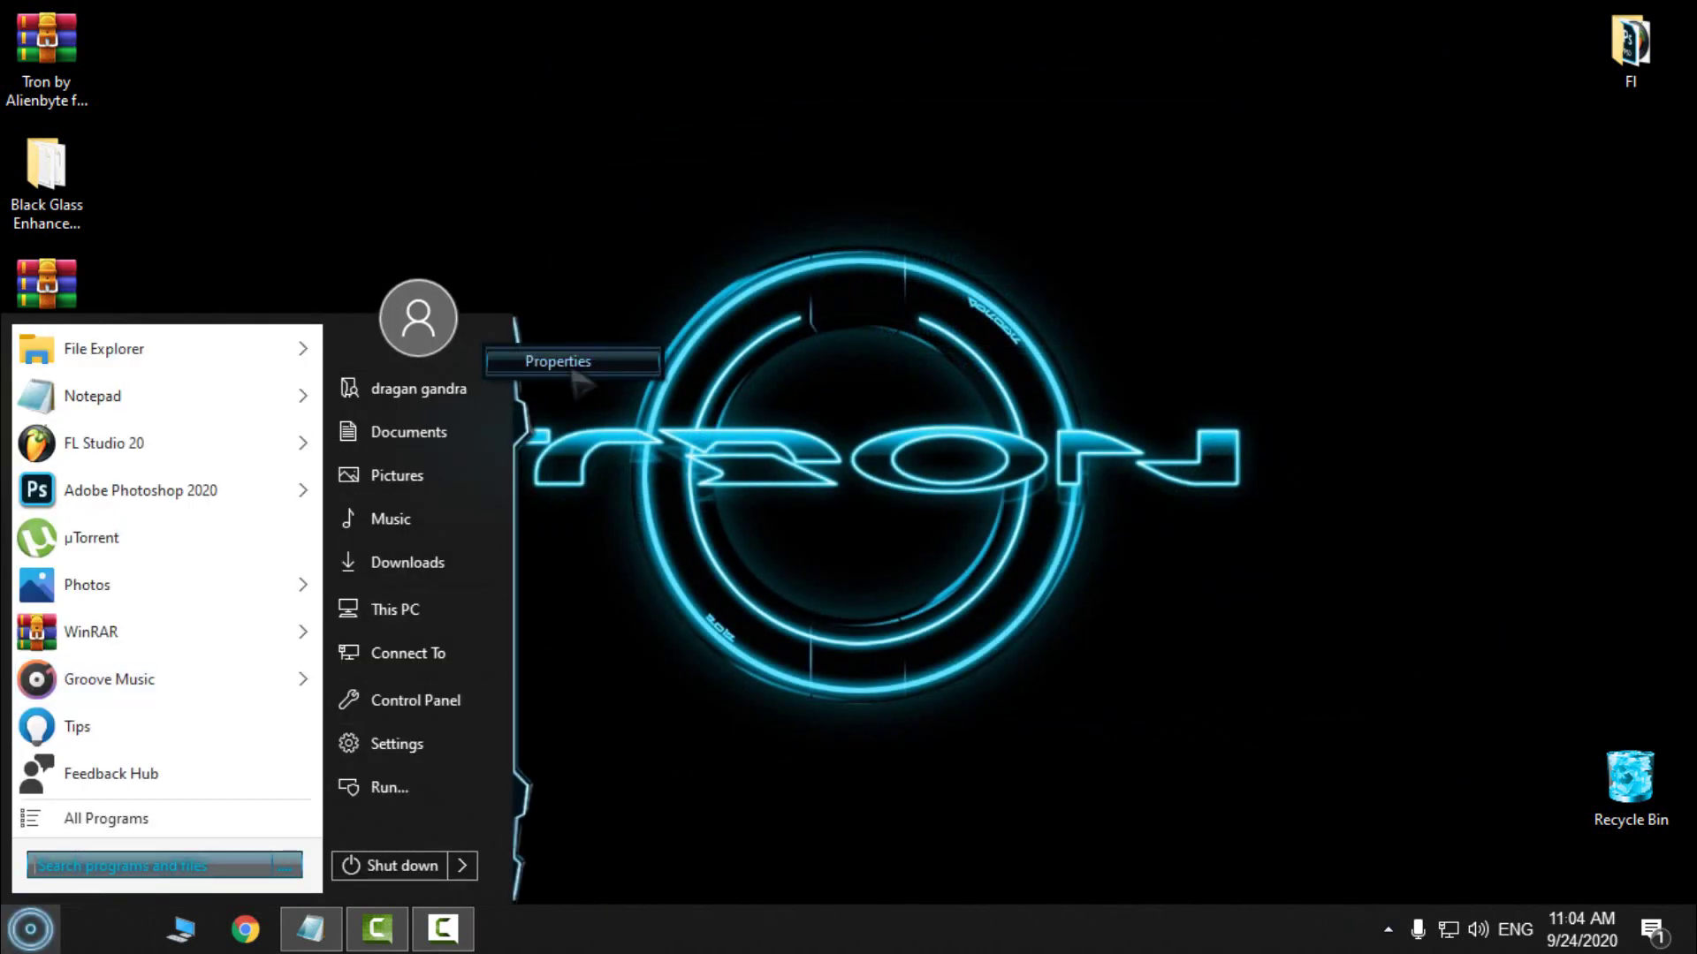
left_click(570, 366)
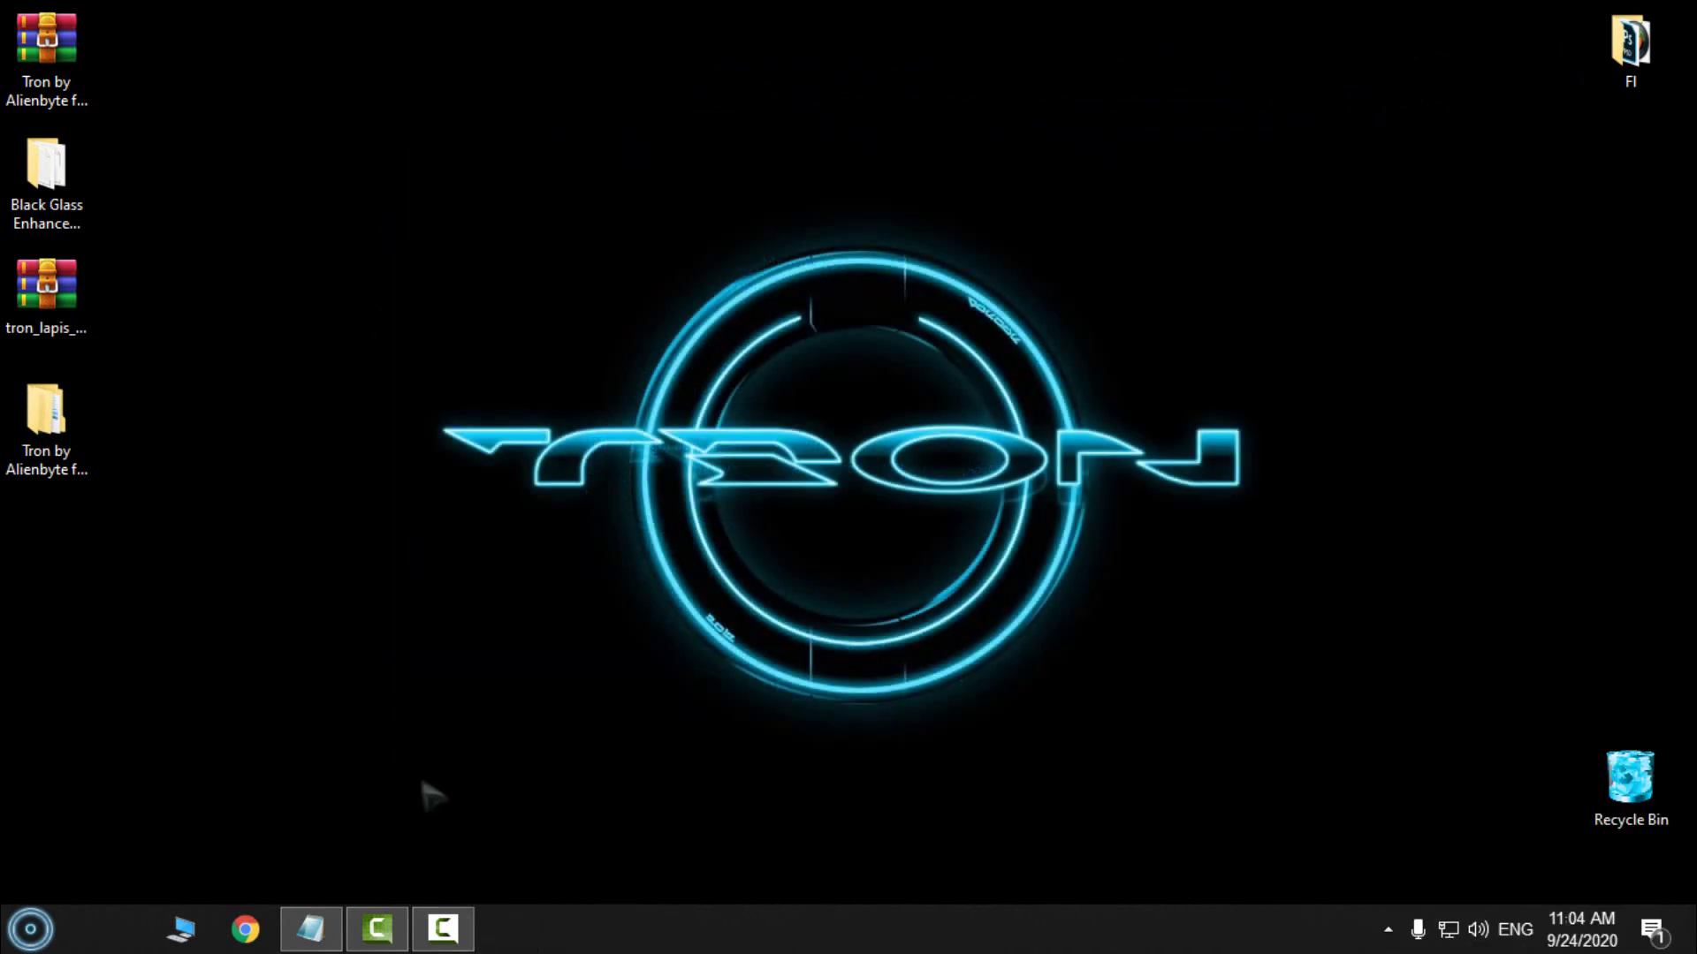
left_click(30, 928)
right_click(520, 365)
left_click(530, 360)
left_click(30, 928)
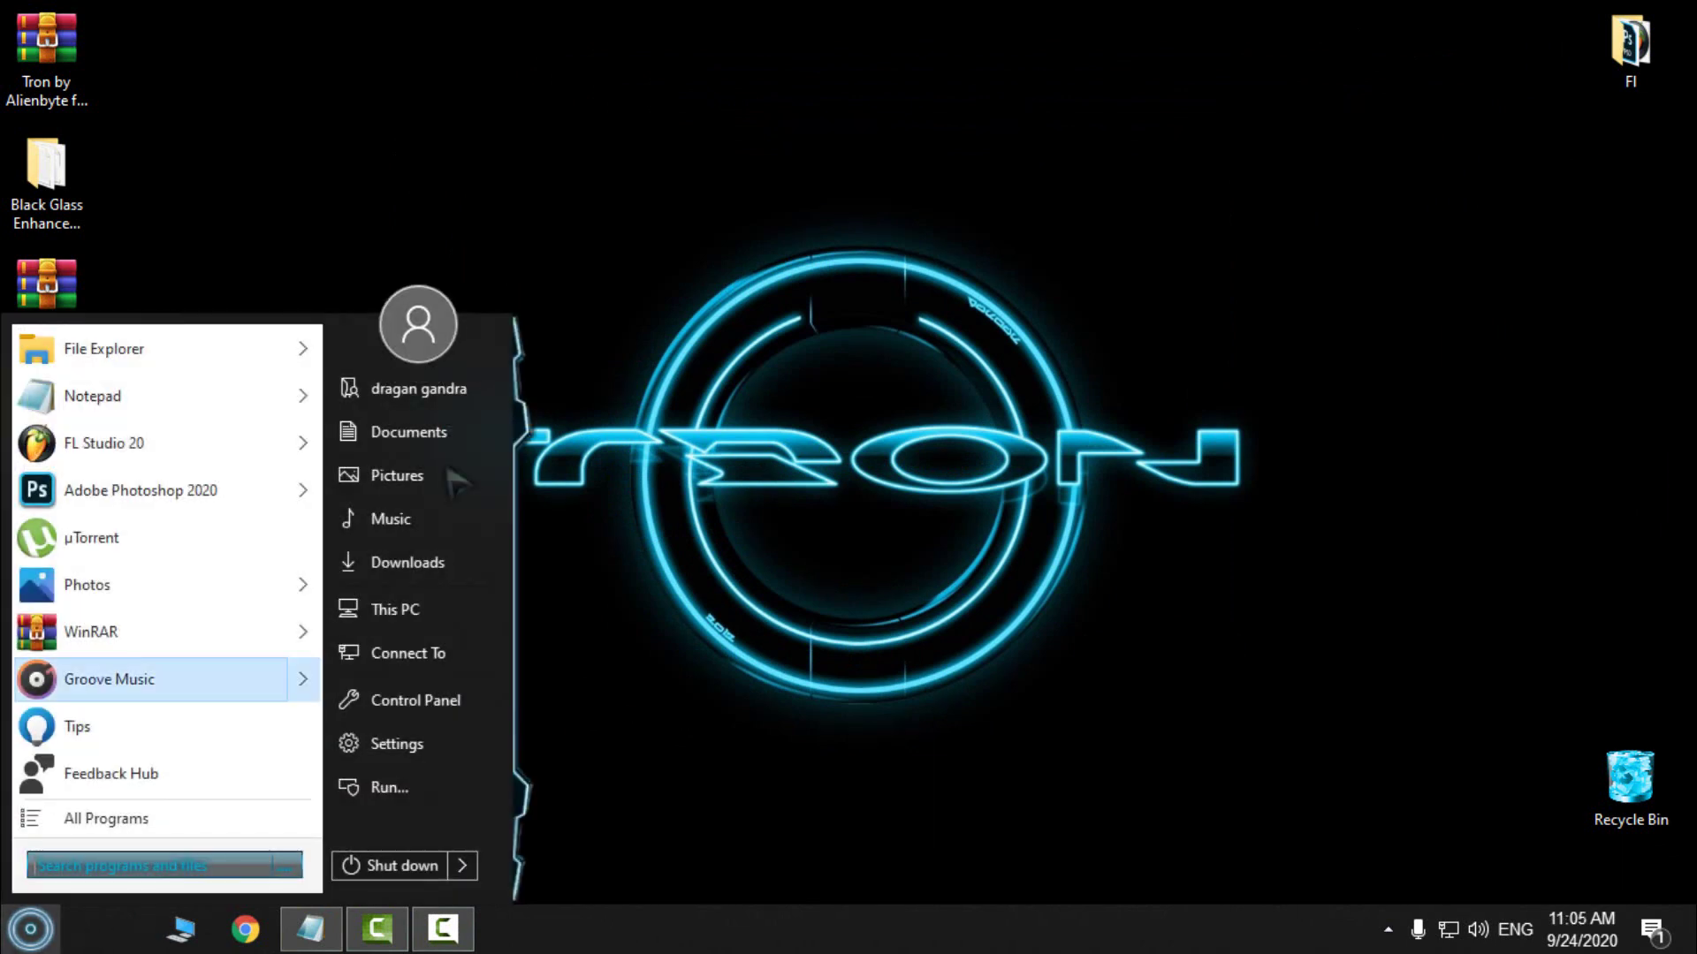
right_click(459, 371)
left_click(513, 380)
left_click(523, 231)
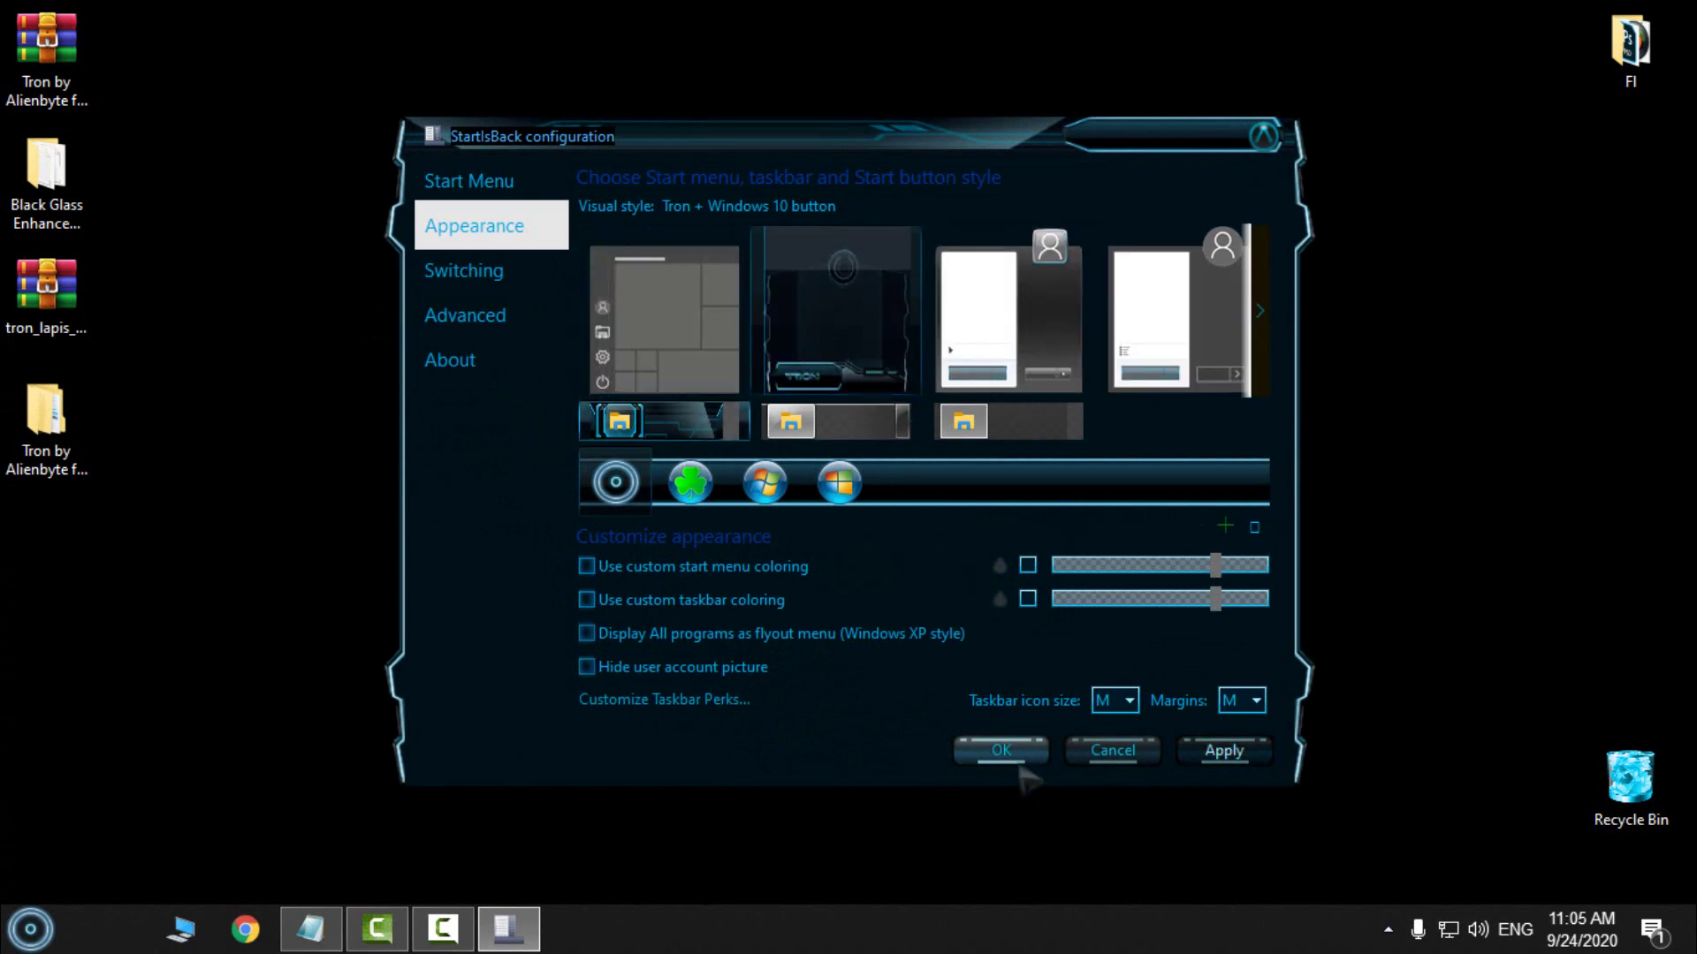
left_click(1002, 752)
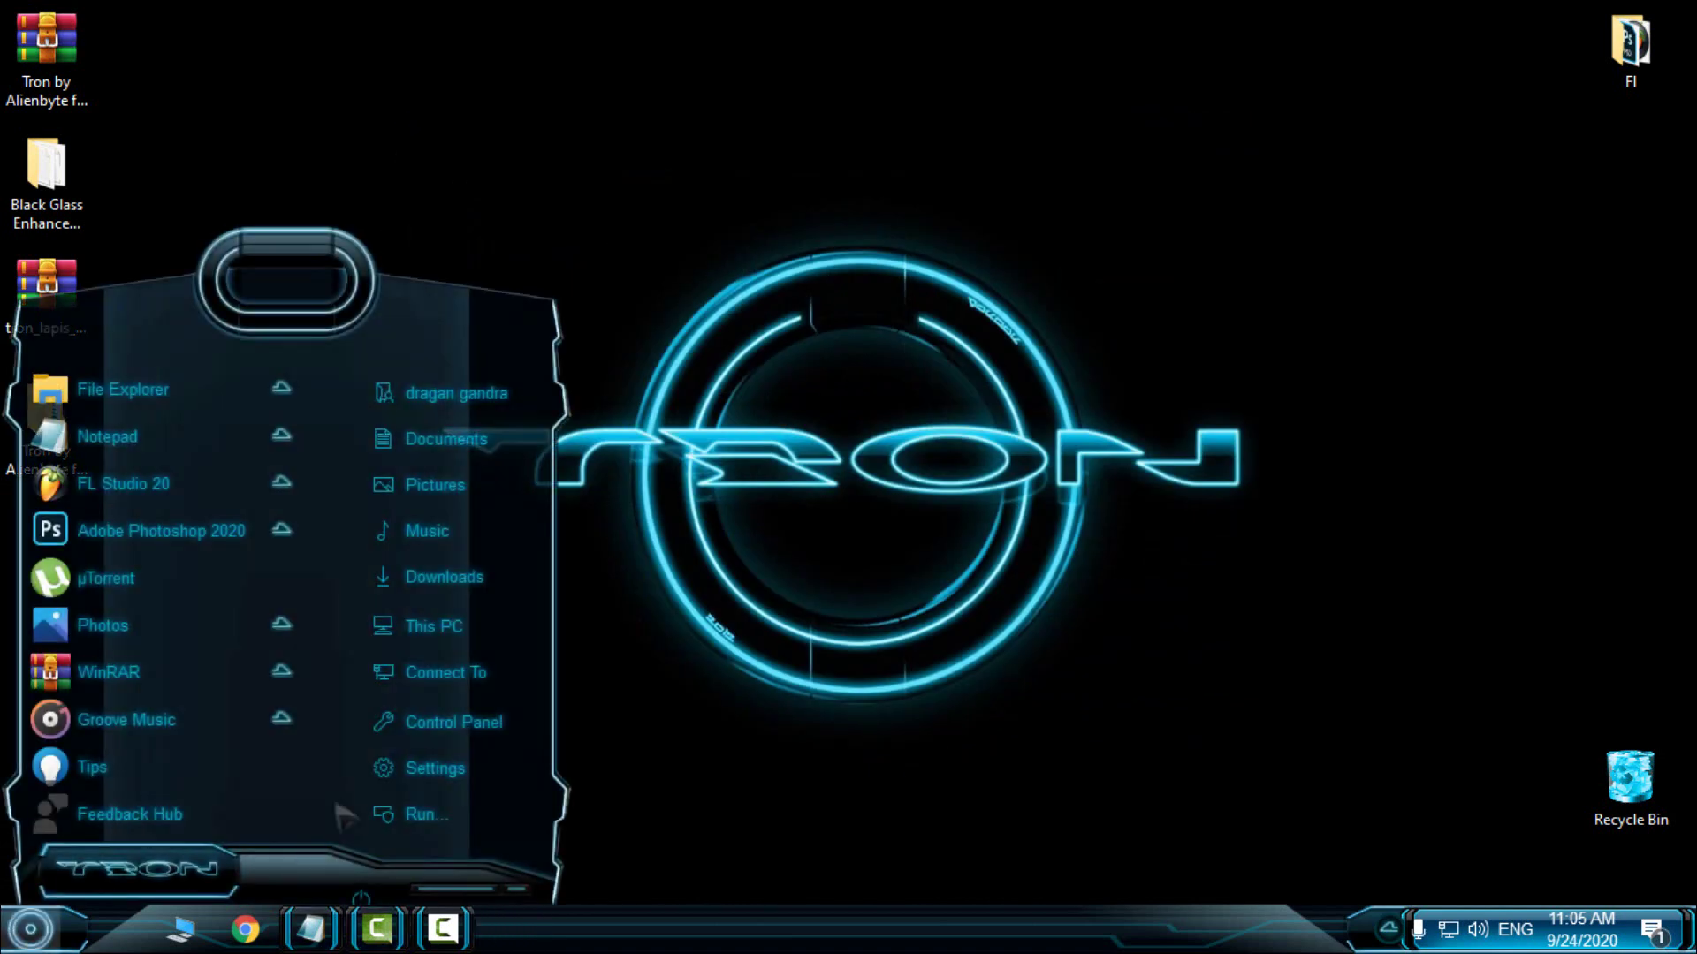
Close This PC and advance the desktop background twice to the Tron lightcycle wallpaper.
left_click(181, 927)
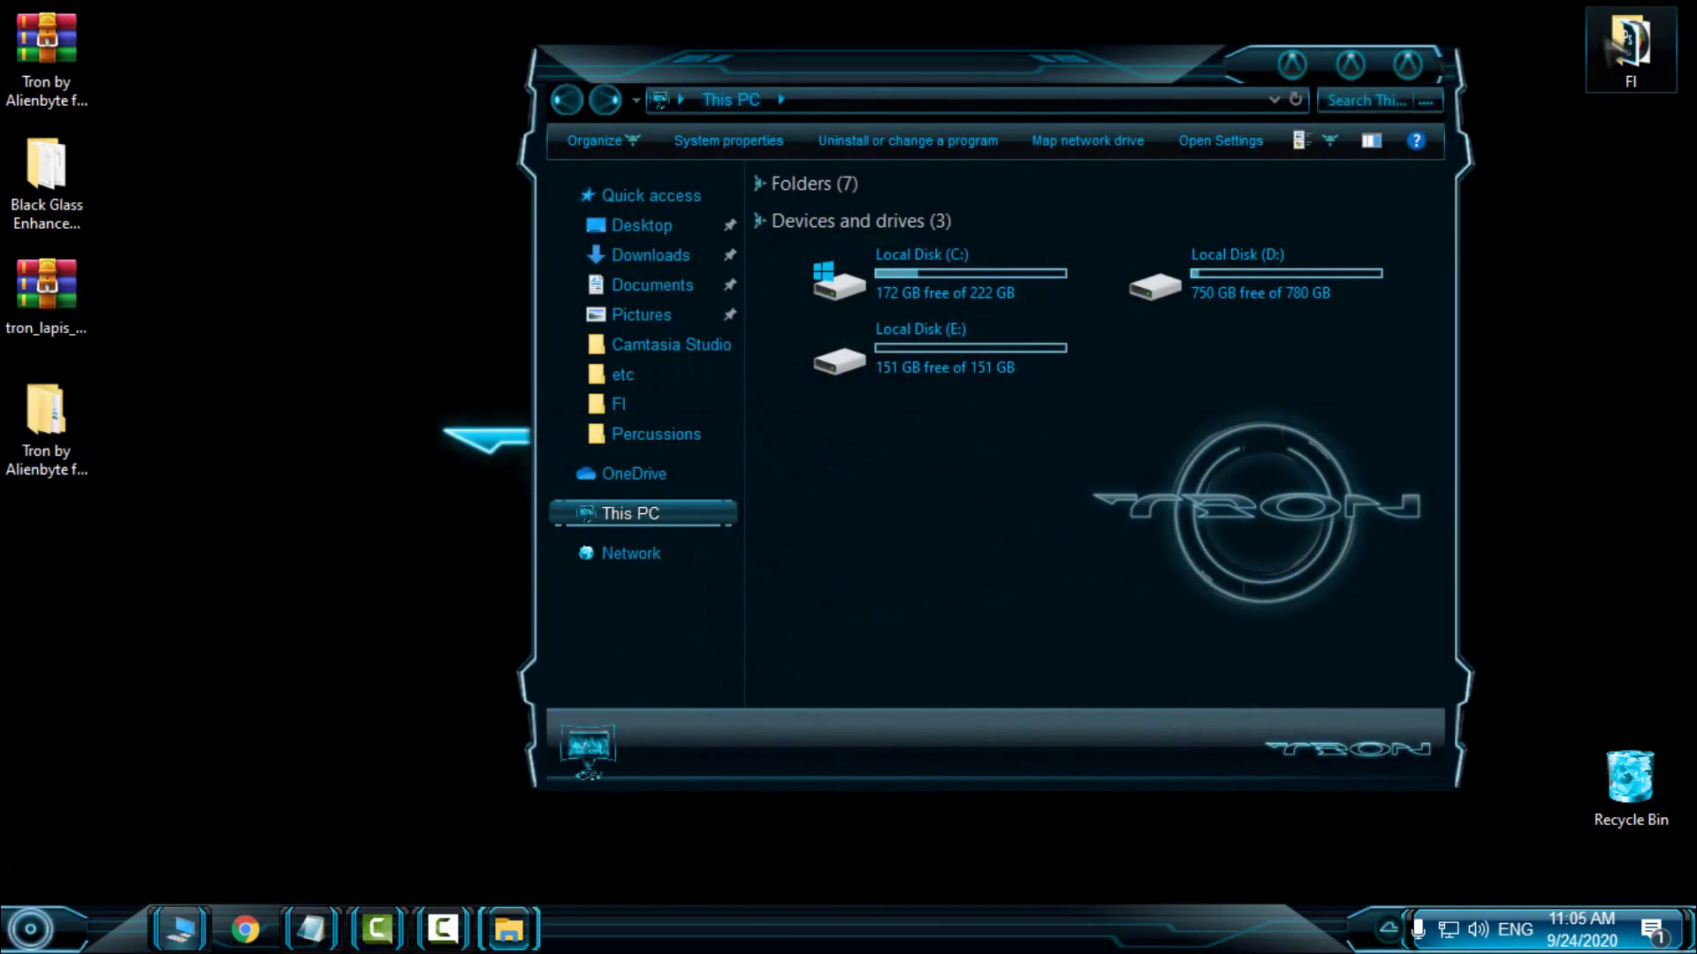
left_click(1430, 67)
right_click(730, 254)
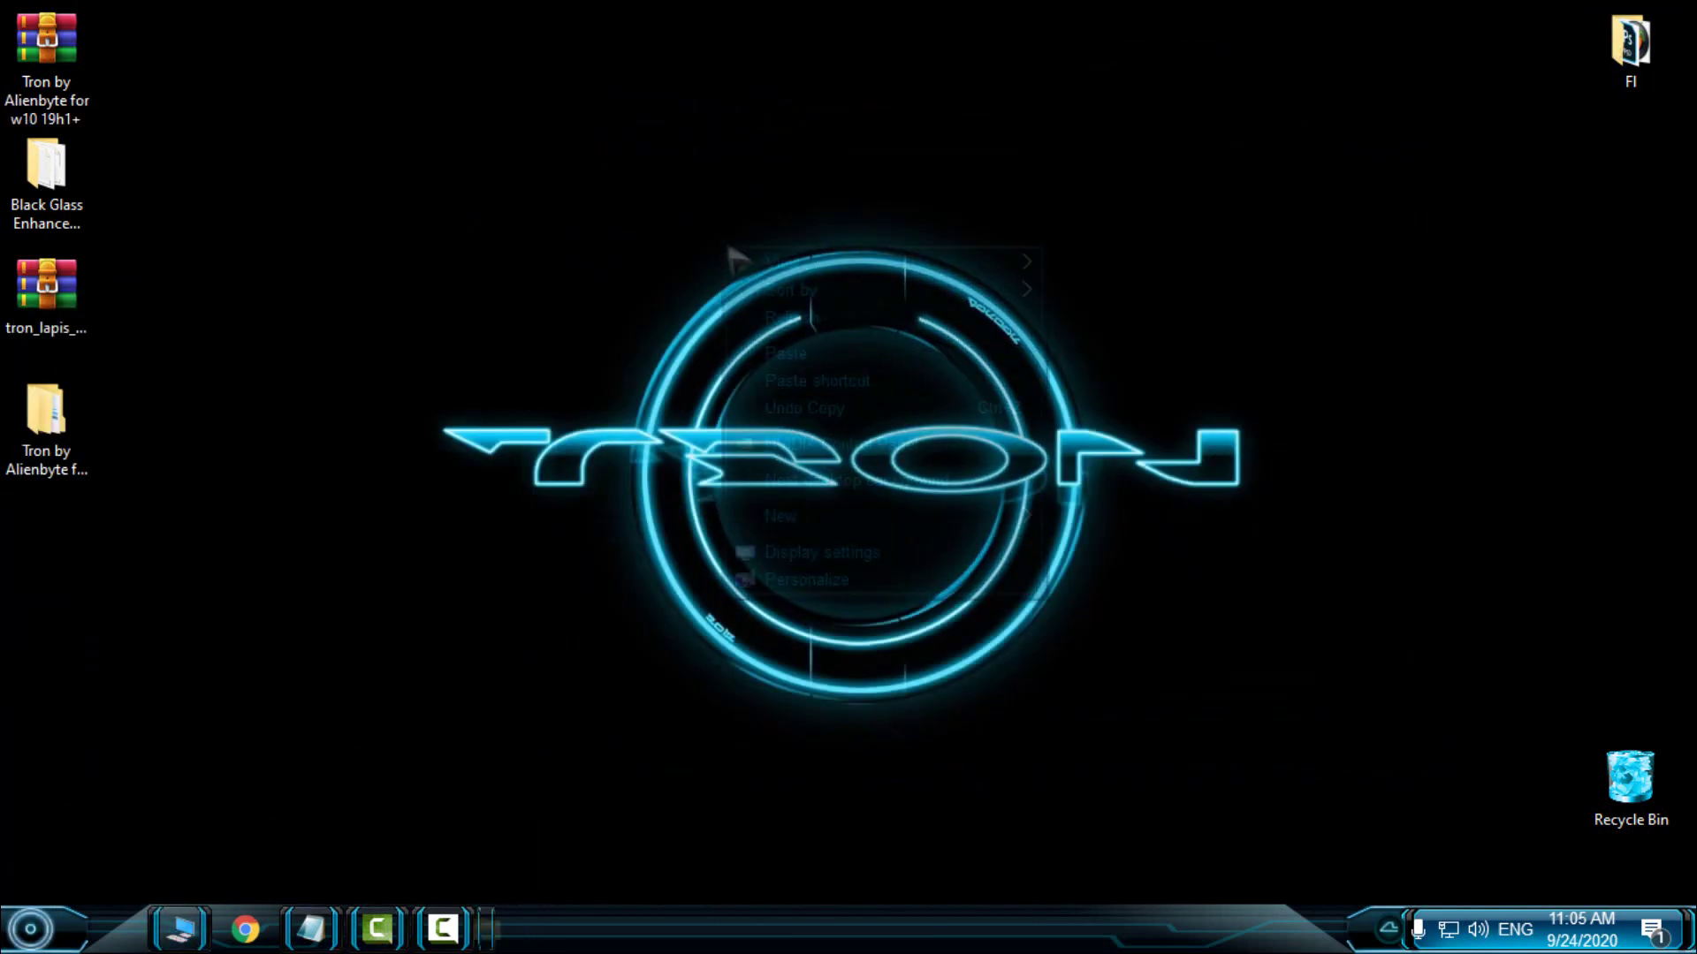
left_click(806, 479)
right_click(675, 233)
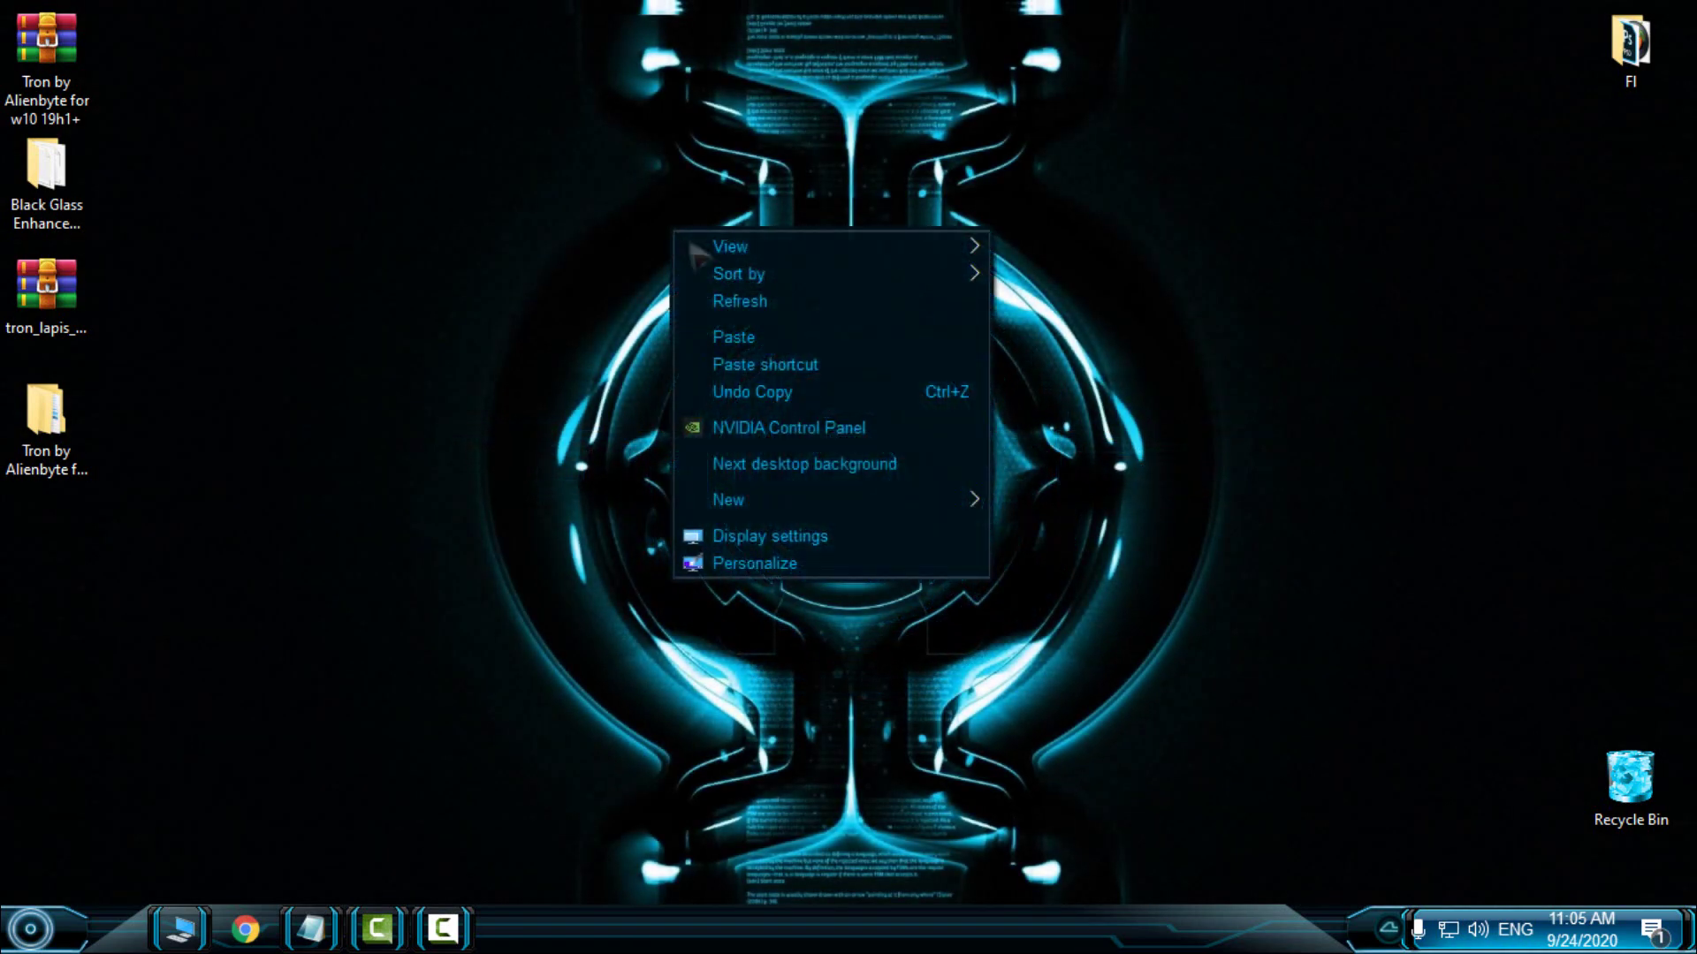
left_click(723, 463)
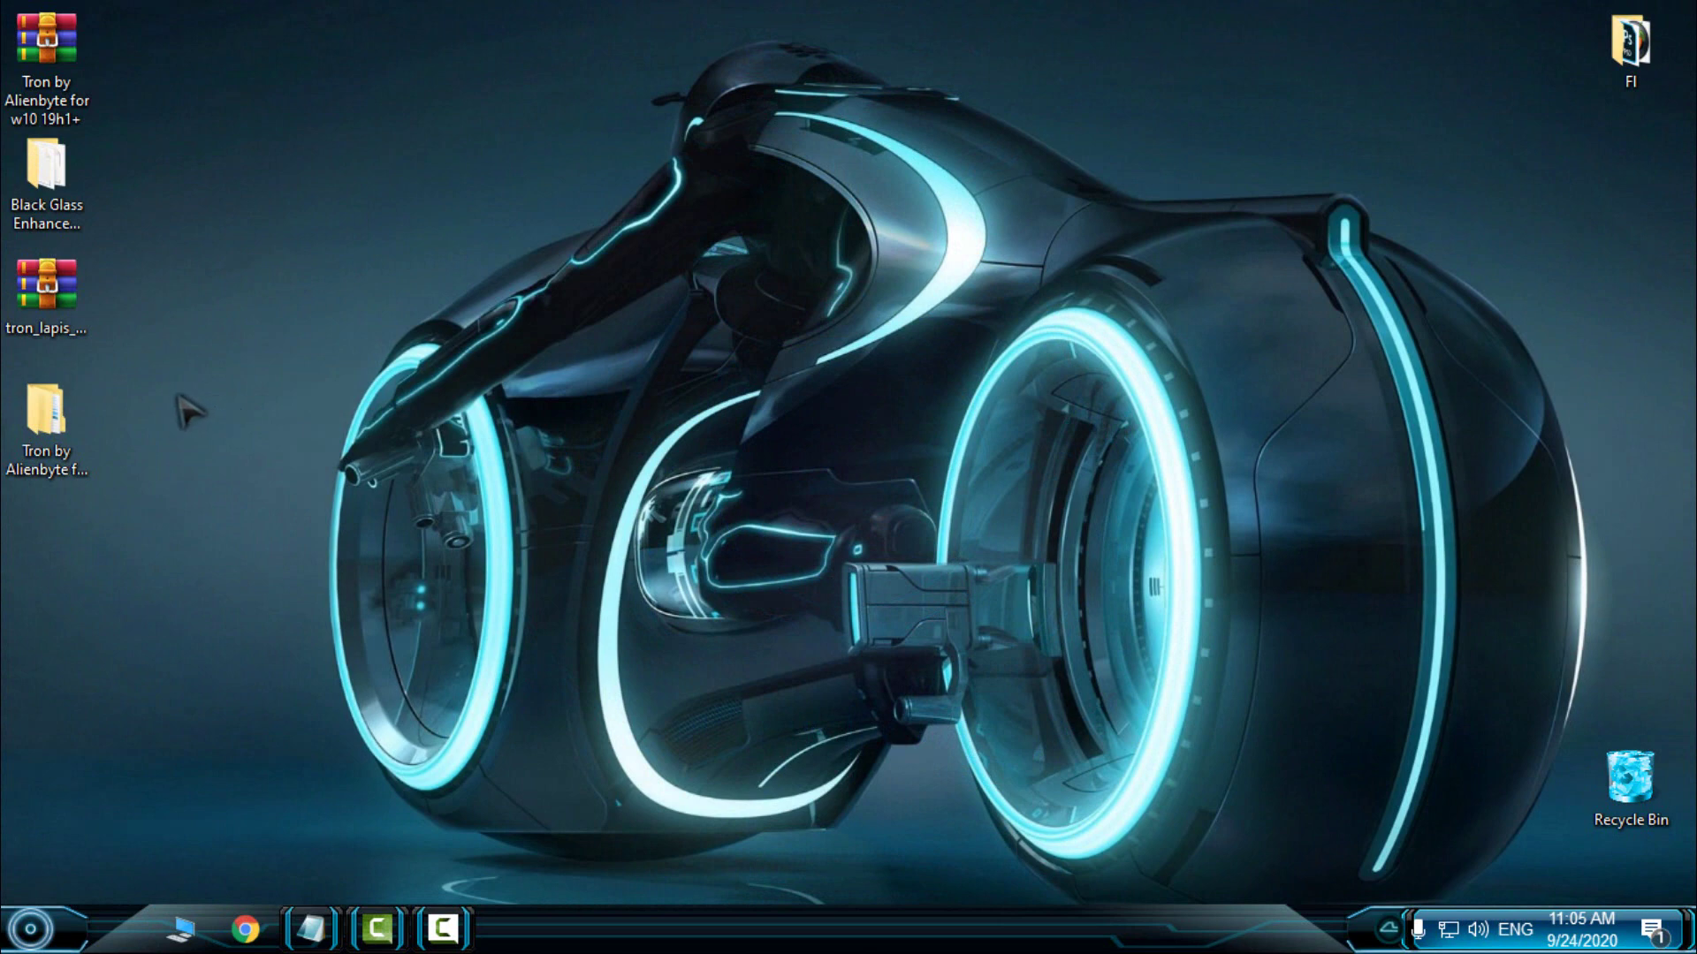
Extract the tron_lapis archive to its own tron_lapis_by_submicron_d38273y folder.
left_click(29, 929)
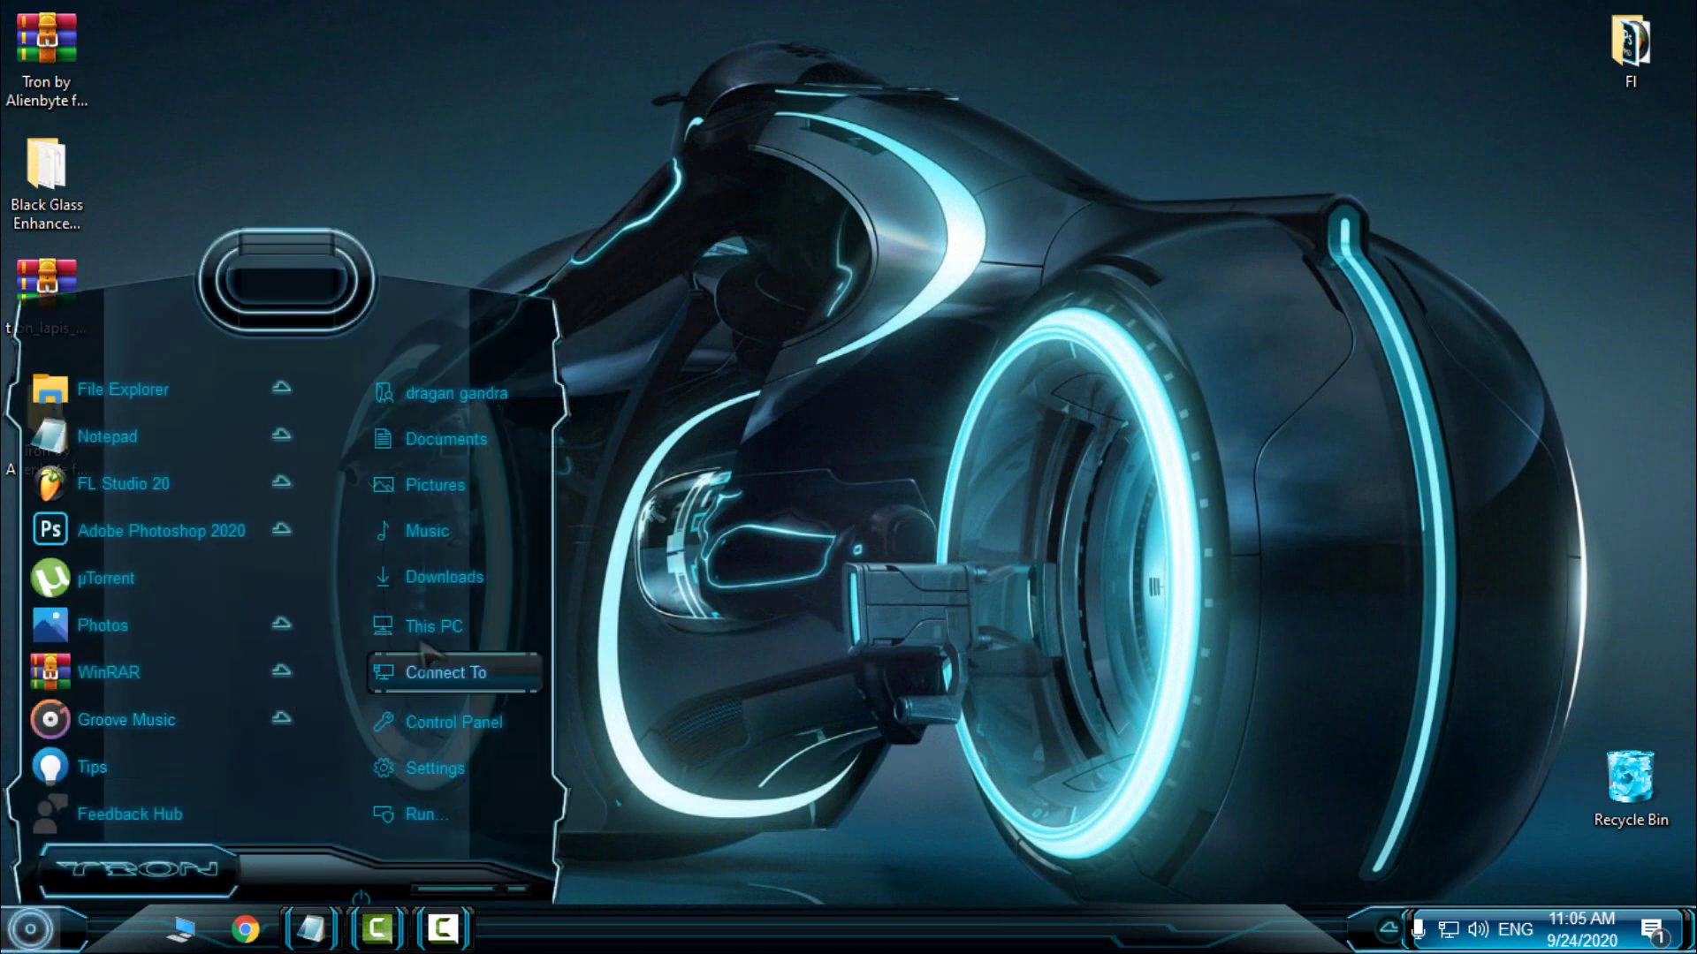
left_click(495, 612)
left_click(1395, 73)
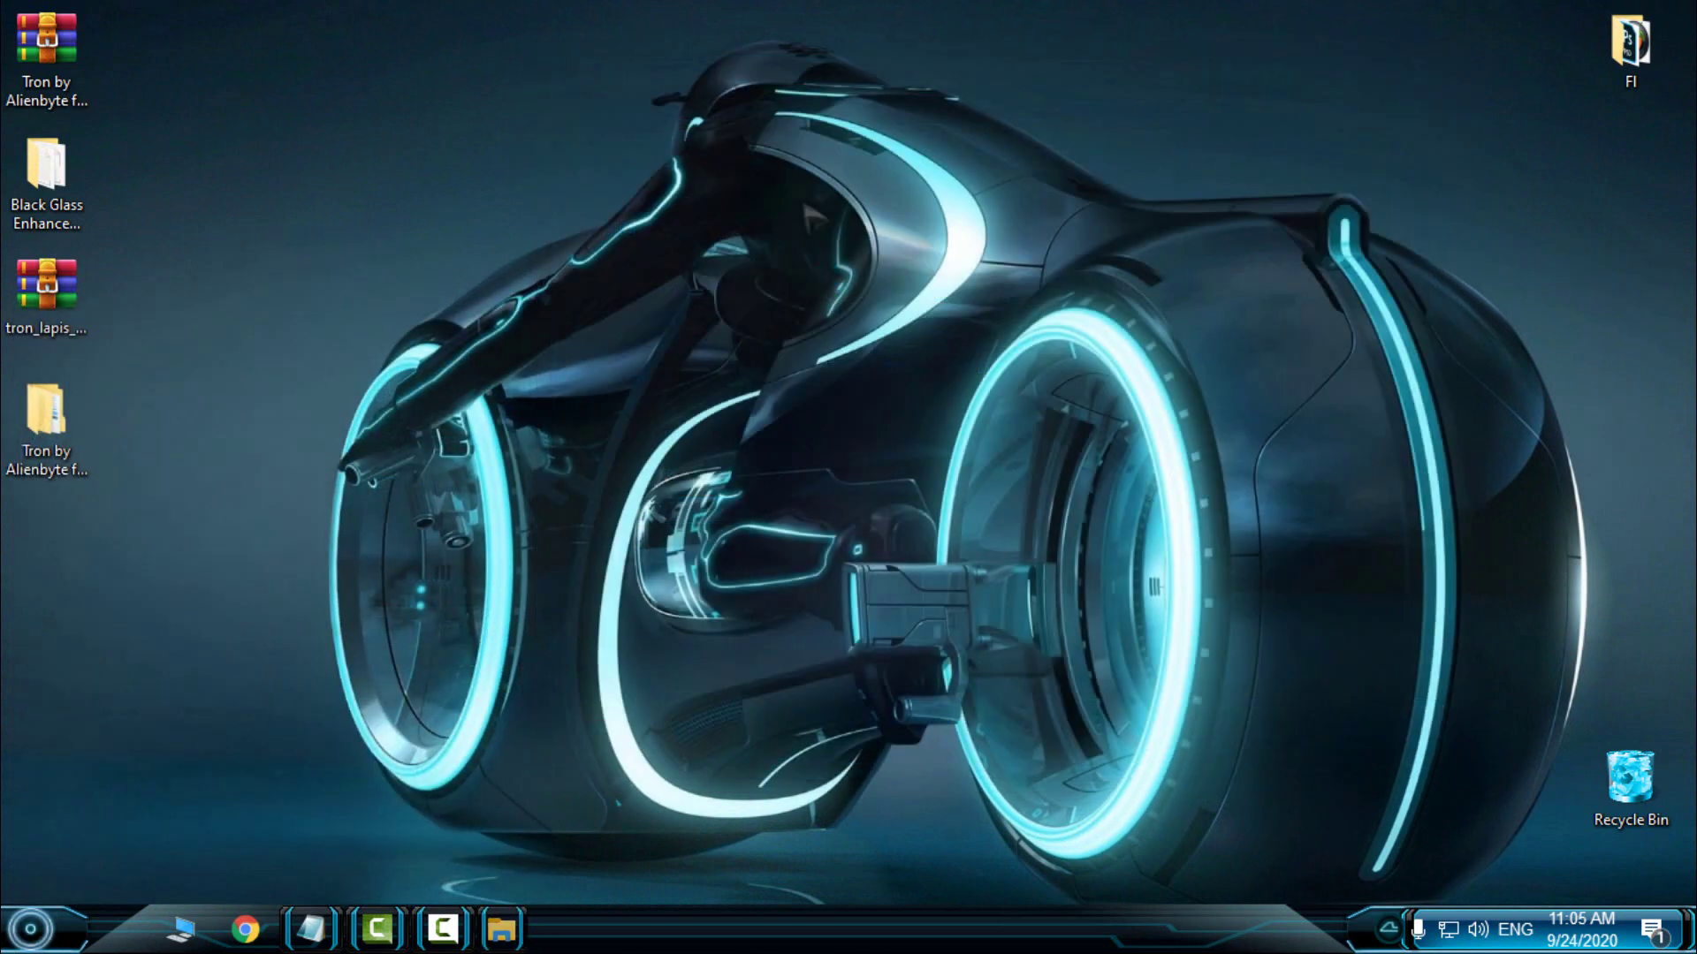
left_click(61, 335)
left_click(71, 466)
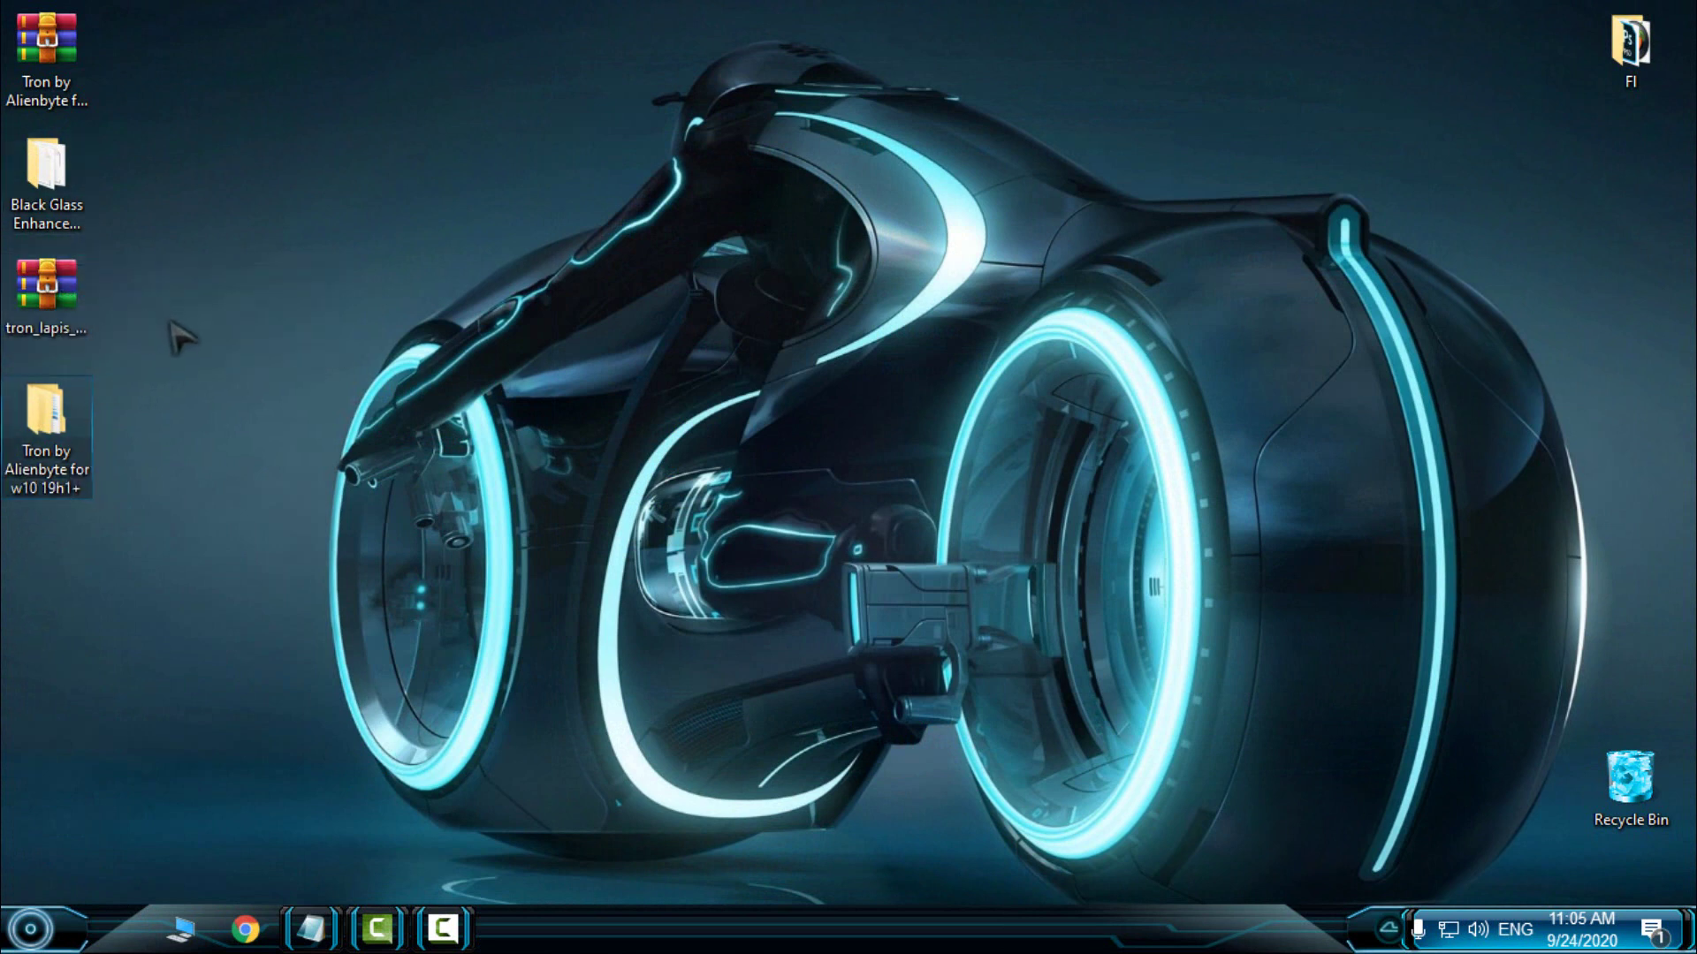
right_click(49, 329)
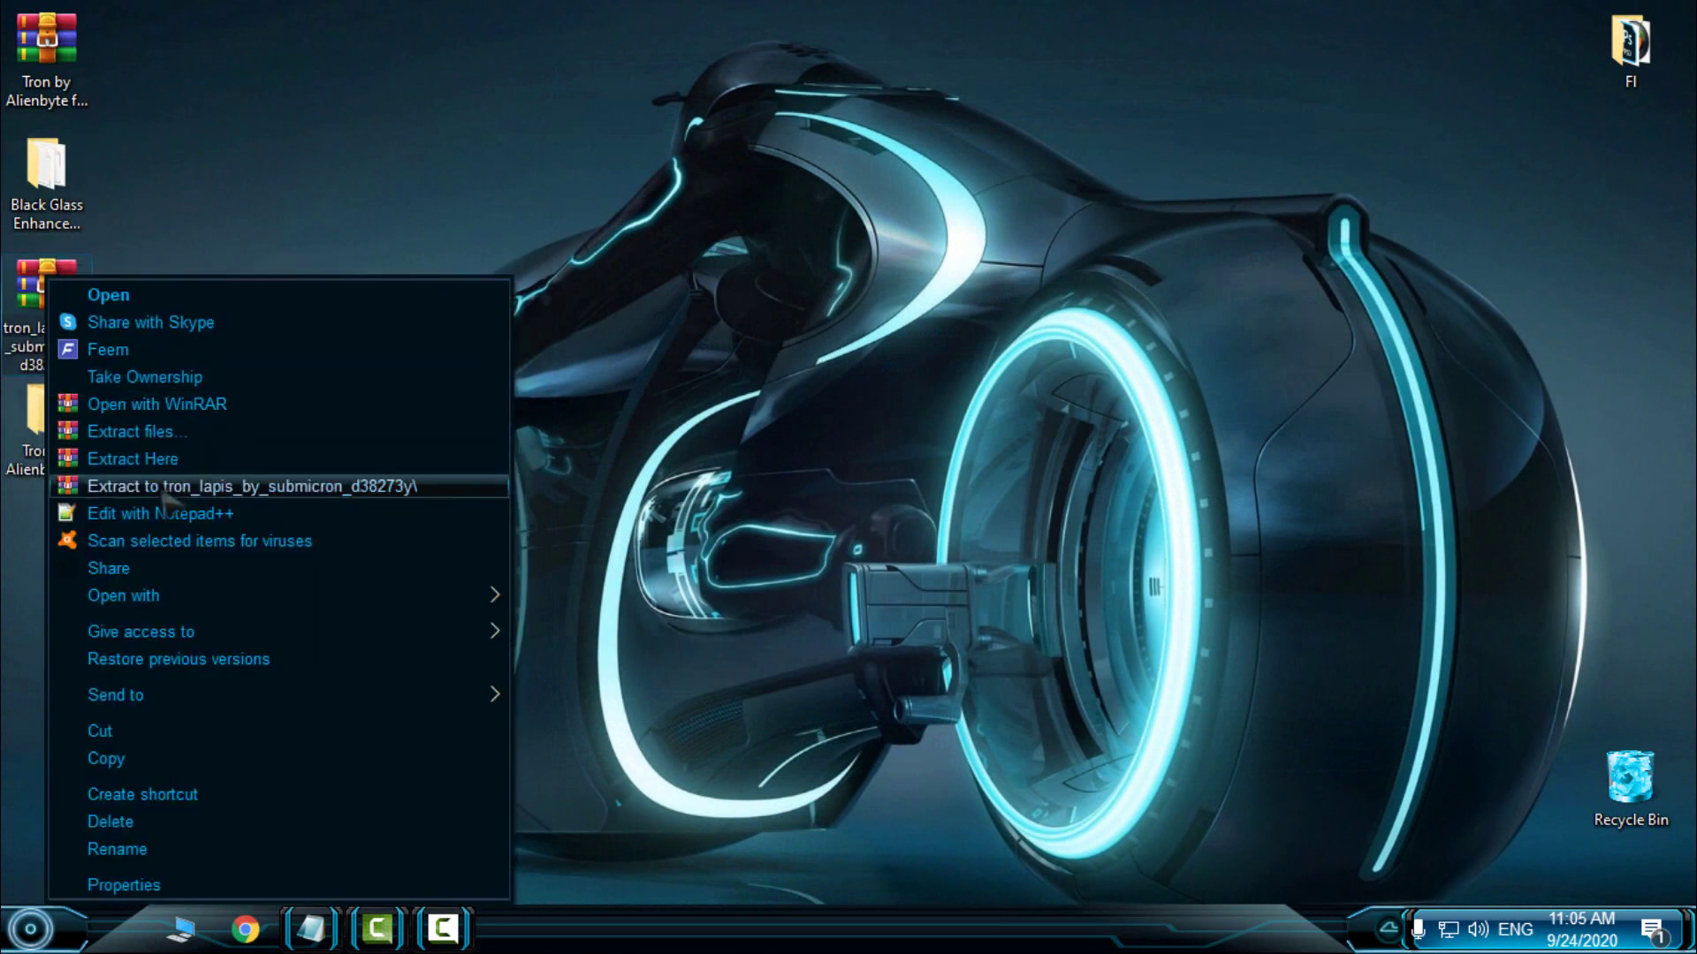
left_click(163, 488)
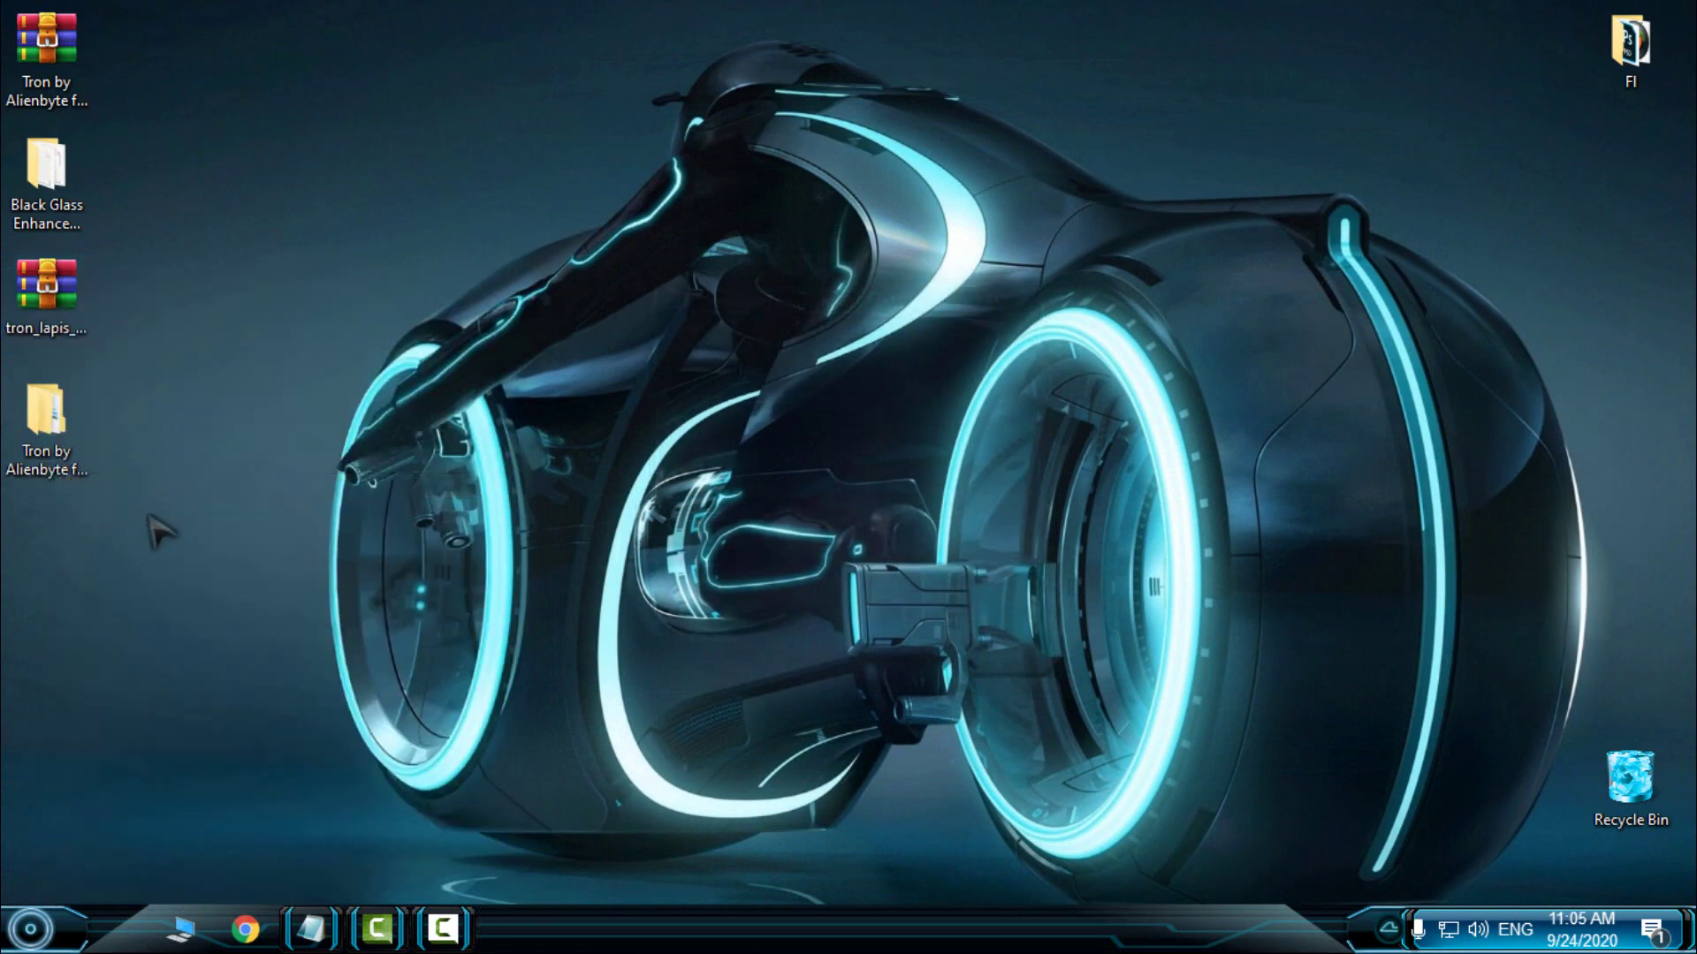
Set Tron-Lapis-1366x768-HD from the Tron Lapis folder as the desktop background via Photos.
double_click(46, 535)
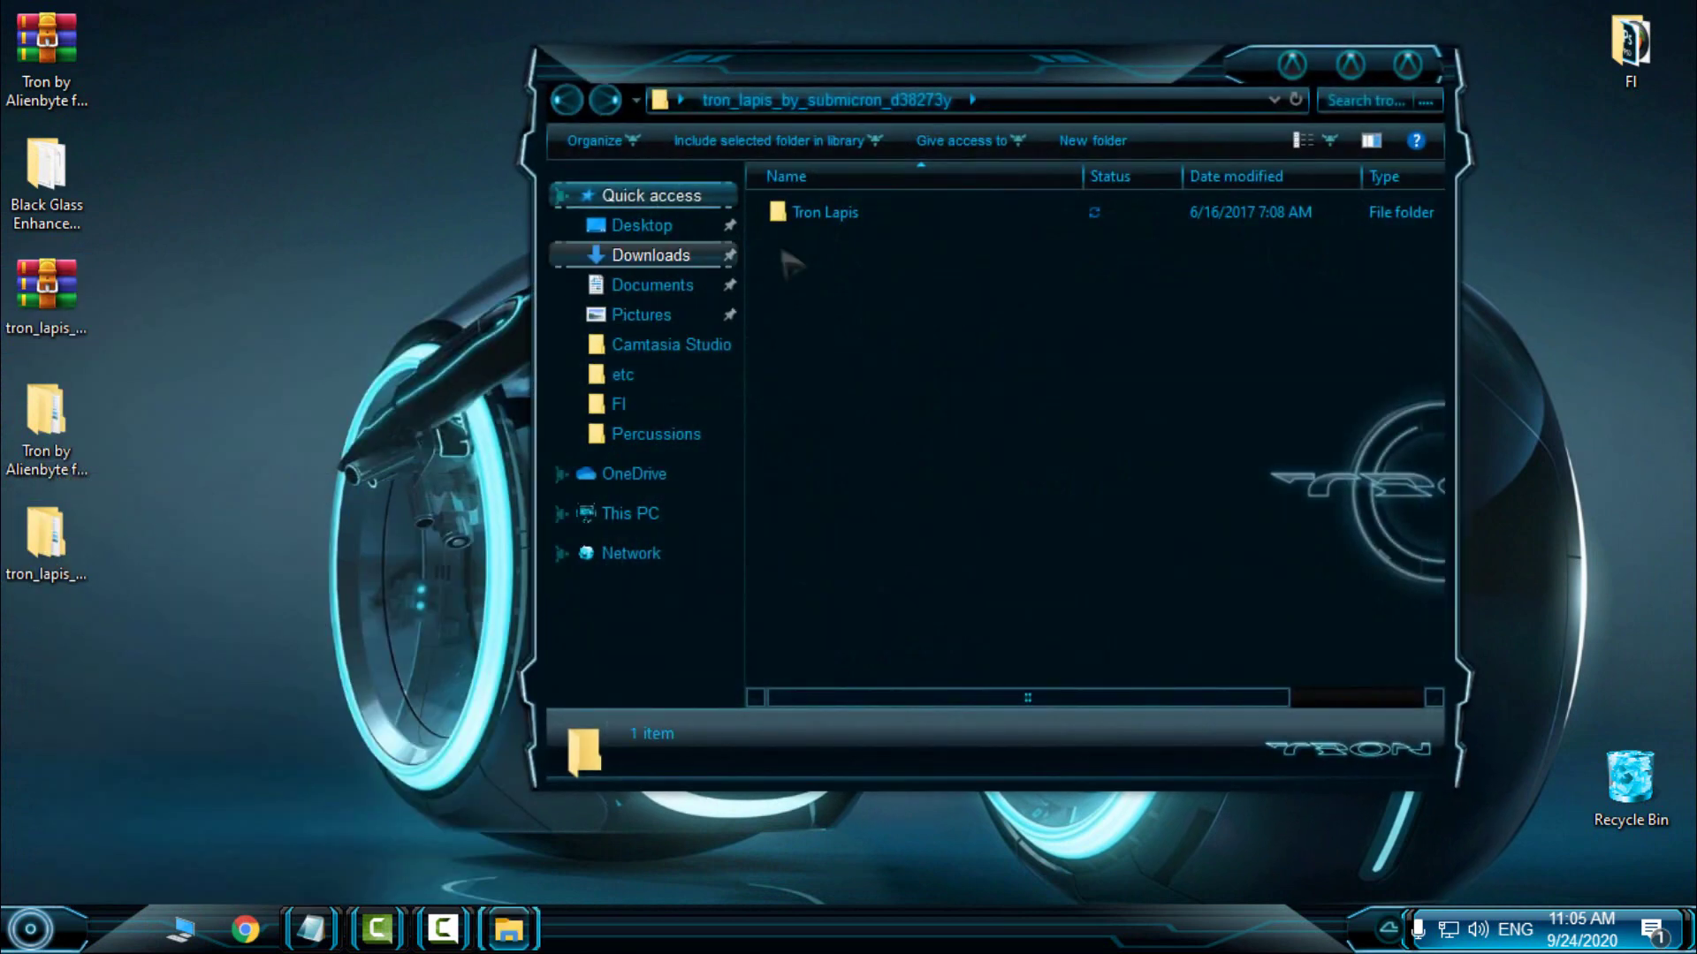
double_click(846, 221)
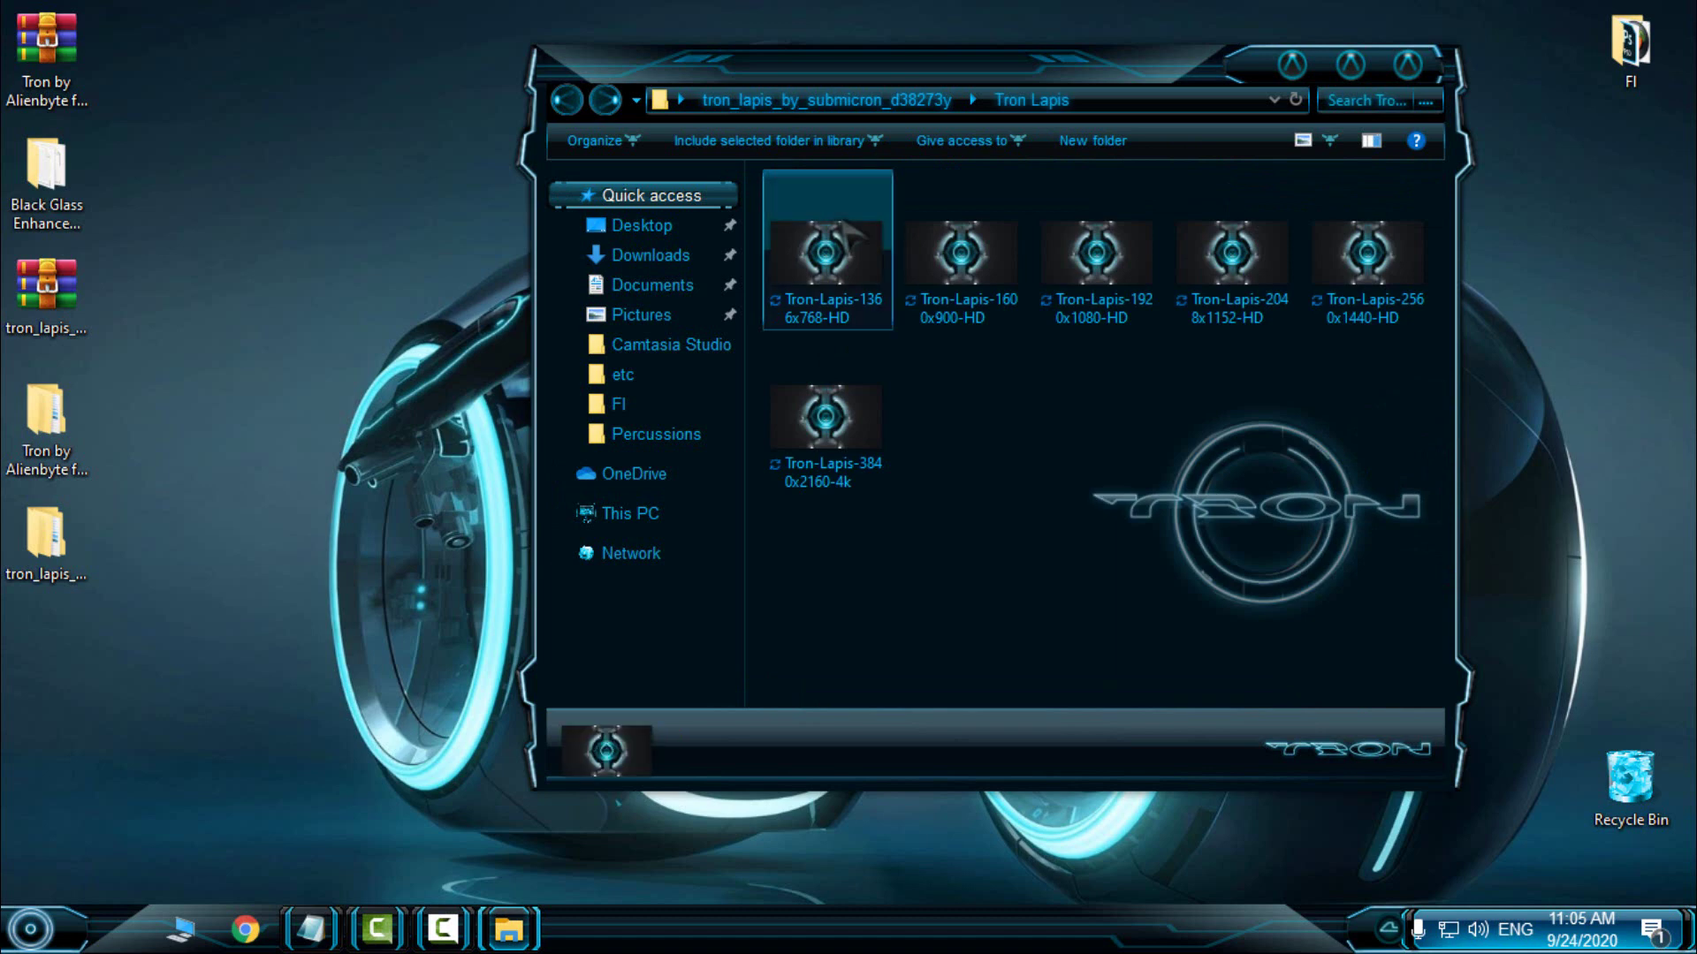
double_click(848, 234)
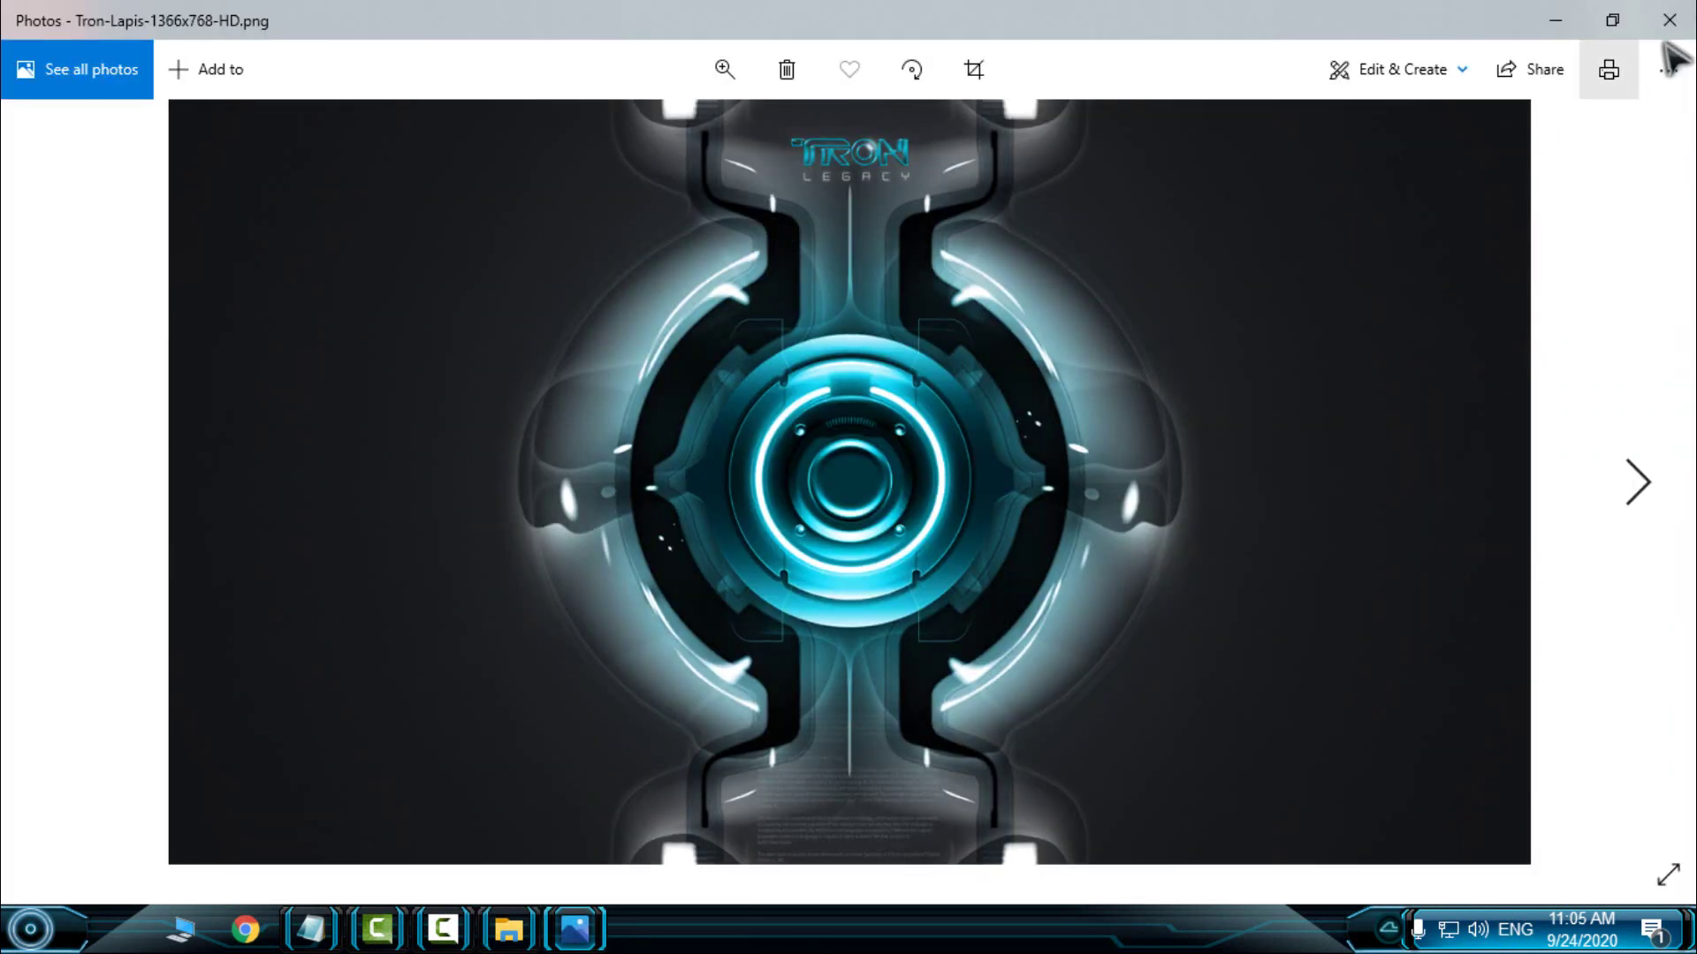
left_click(1669, 20)
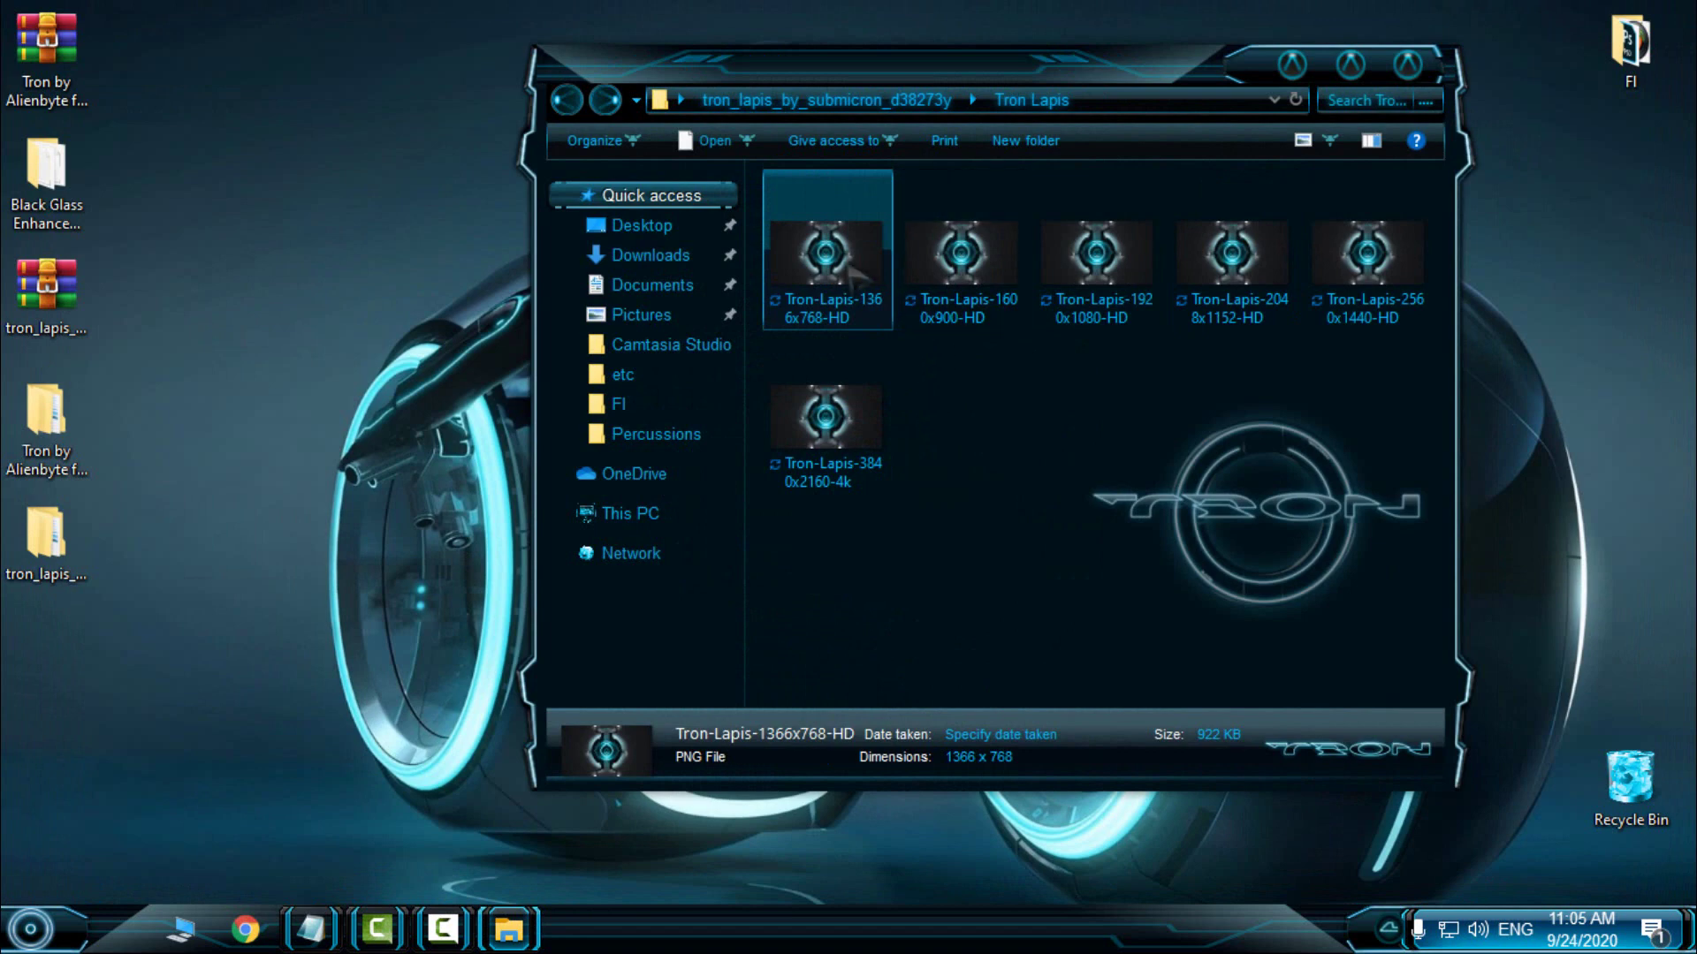
double_click(847, 265)
right_click(736, 265)
mouse_move(787, 549)
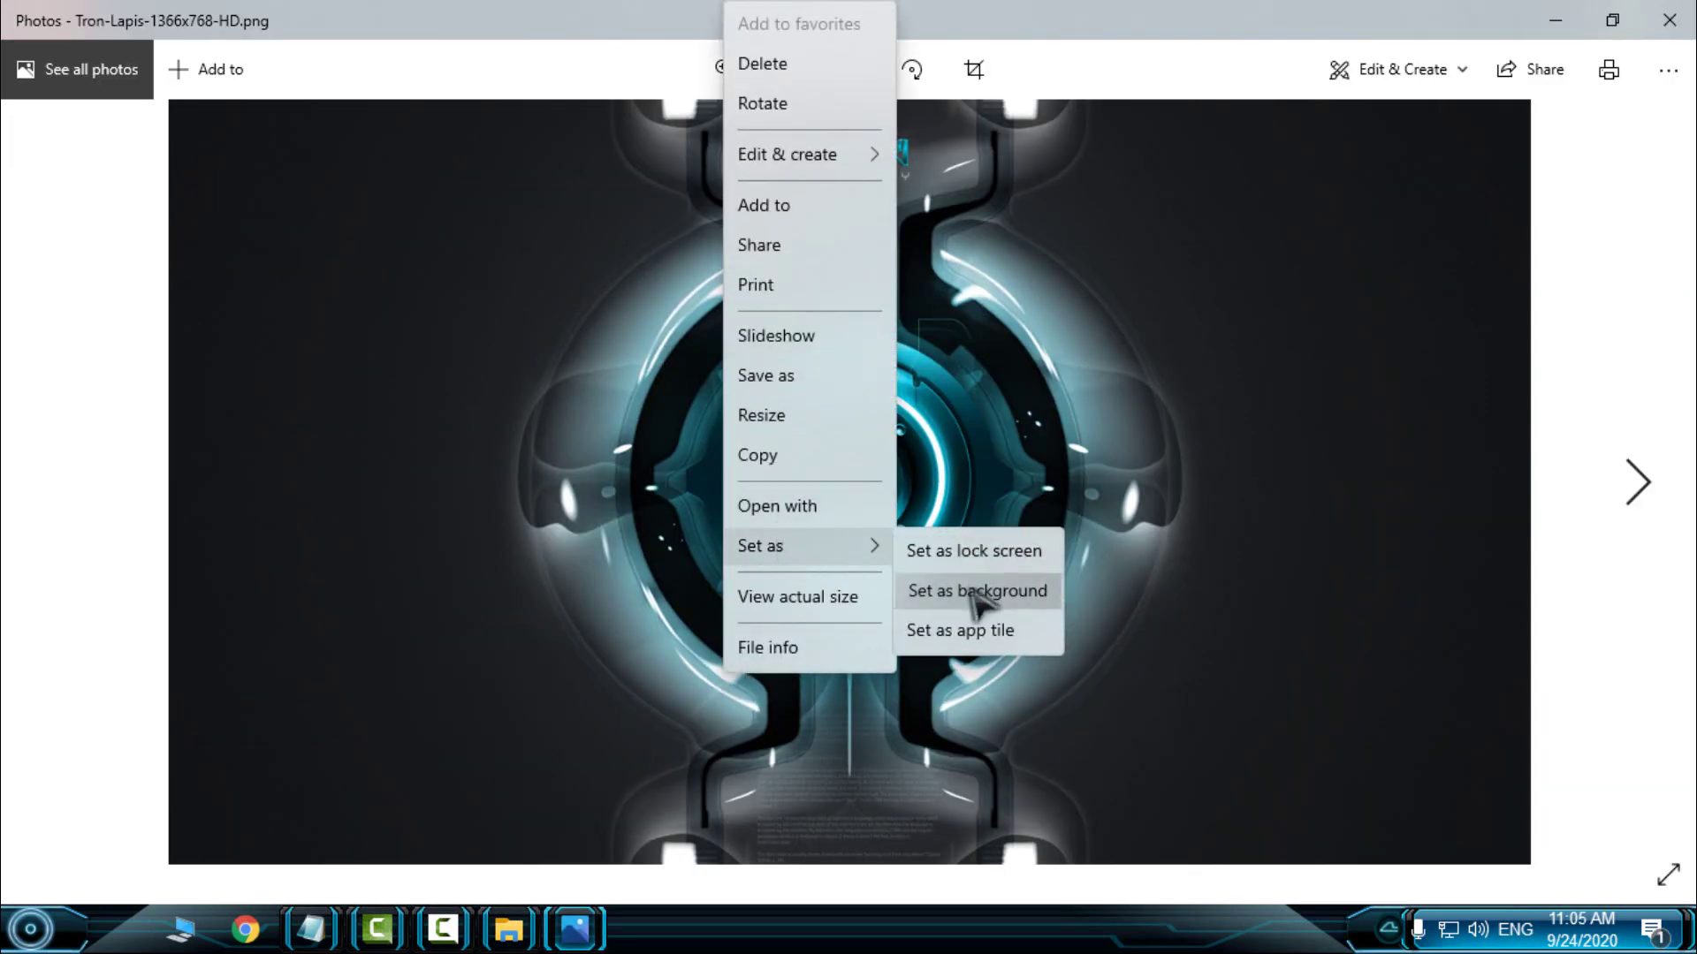
left_click(976, 590)
left_click(1669, 19)
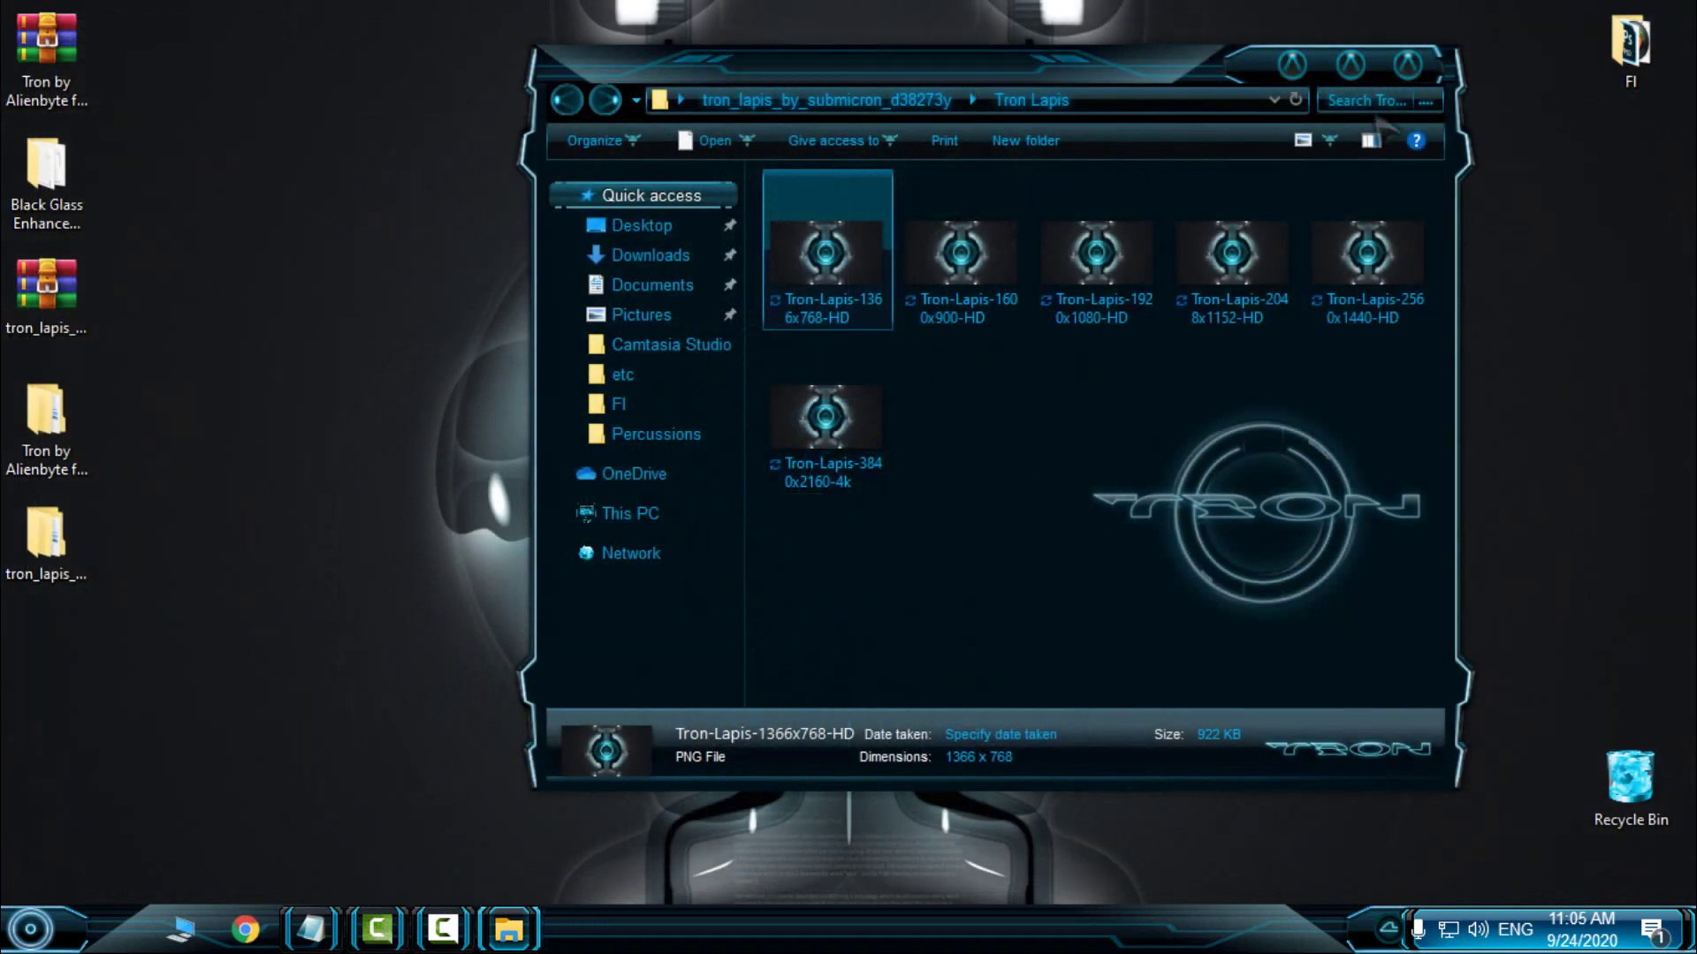
left_click(1410, 67)
left_click(30, 928)
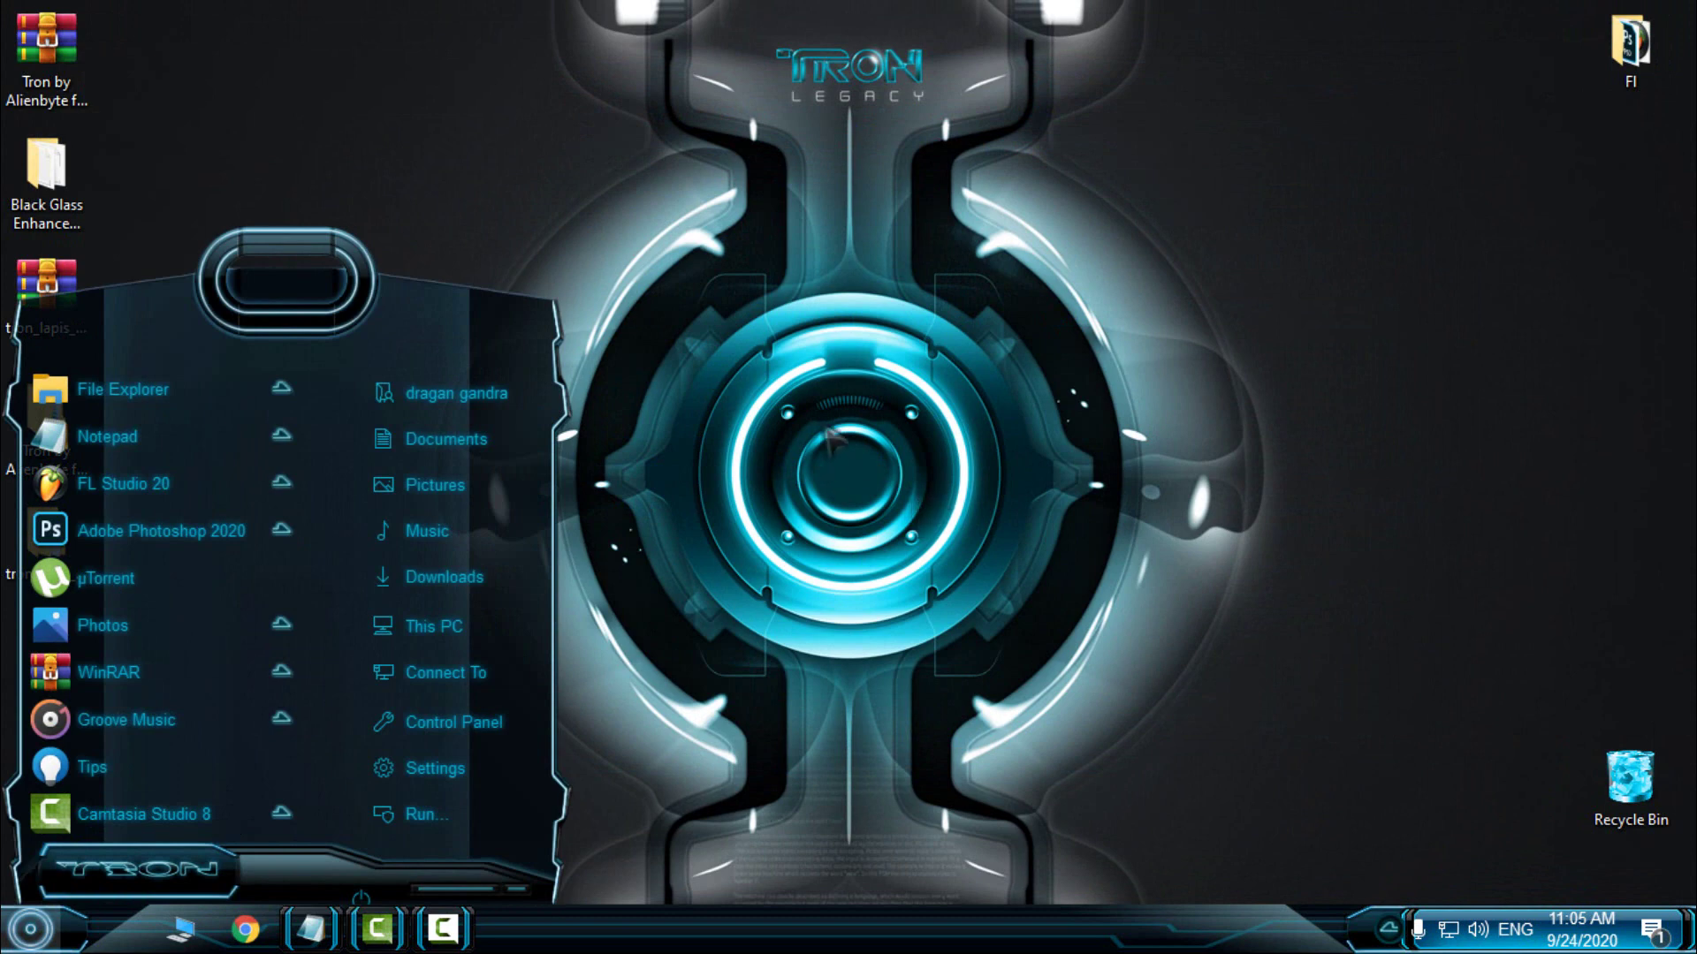
Open the Black Glass Enhanced folder and run BlackGlassEnhanced.exe as administrator.
left_click(698, 386)
double_click(46, 177)
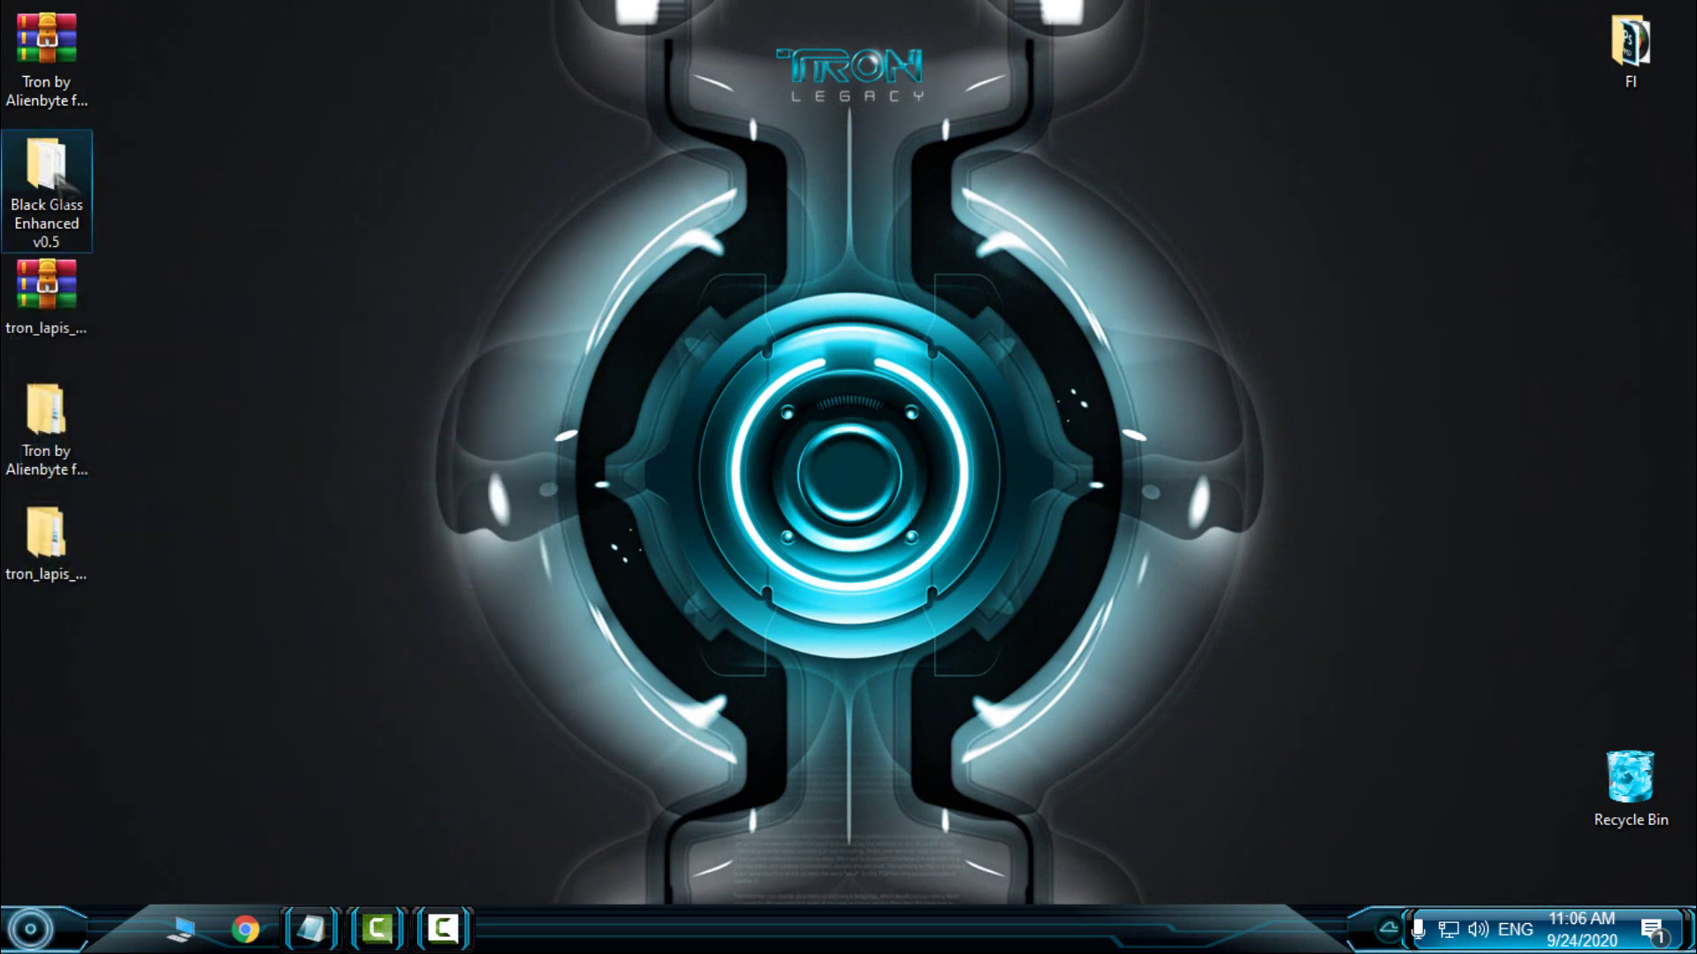
mouse_move(873, 246)
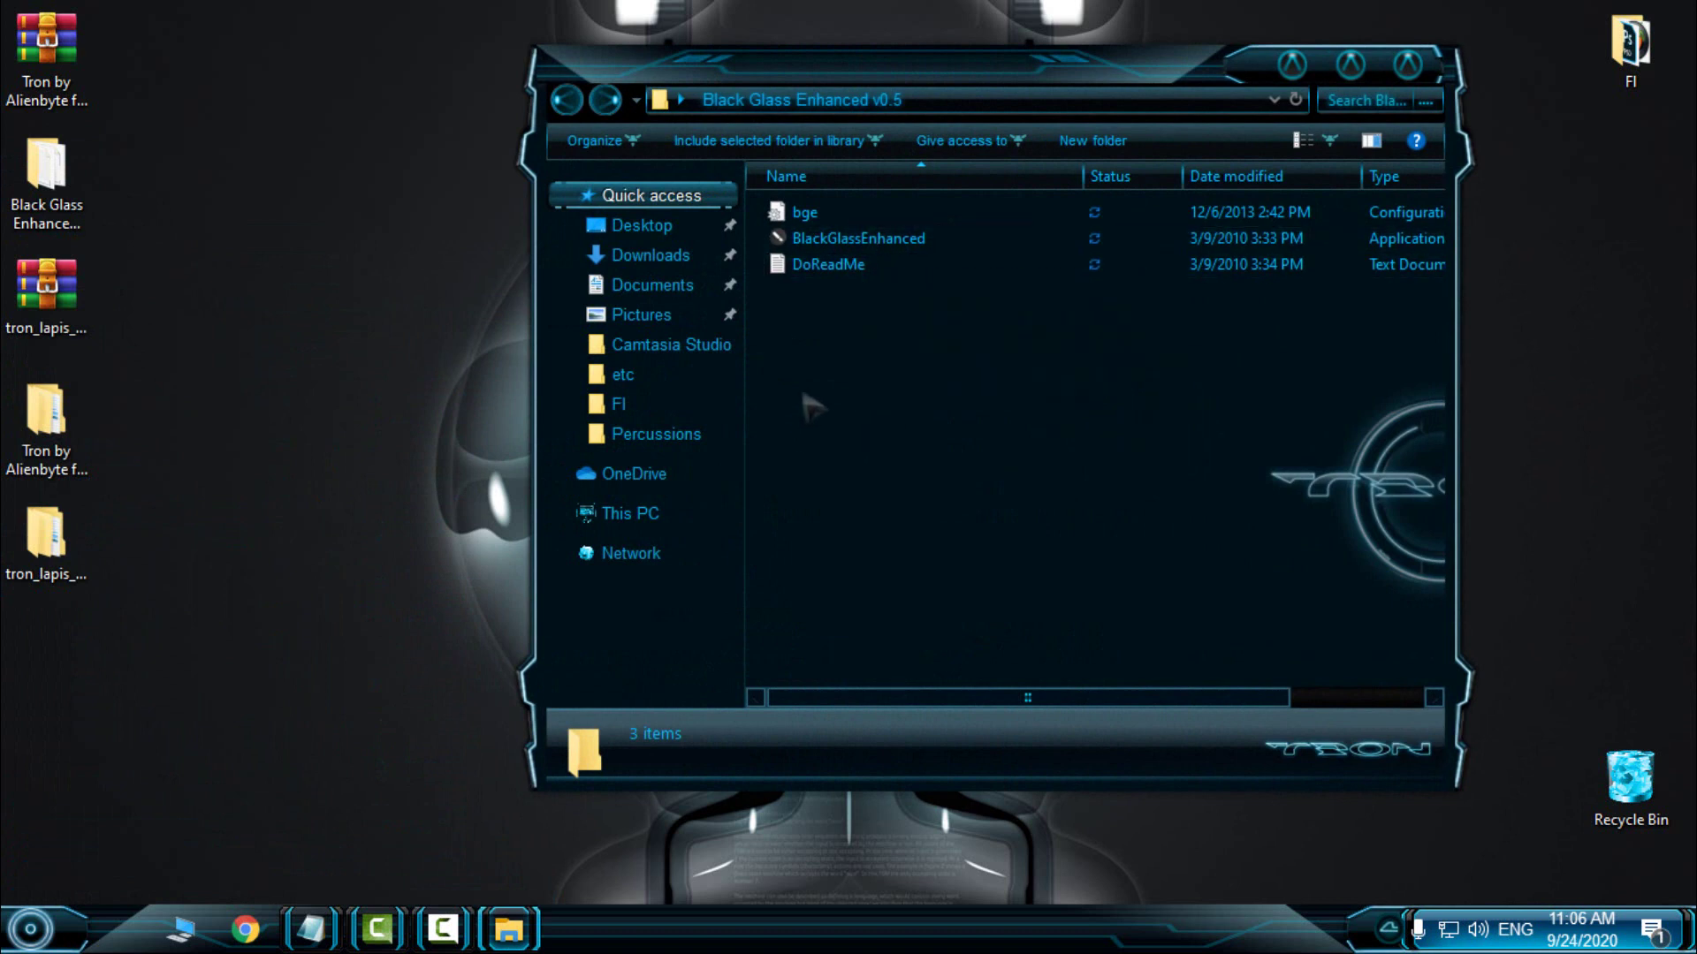
left_click(875, 249)
right_click(873, 247)
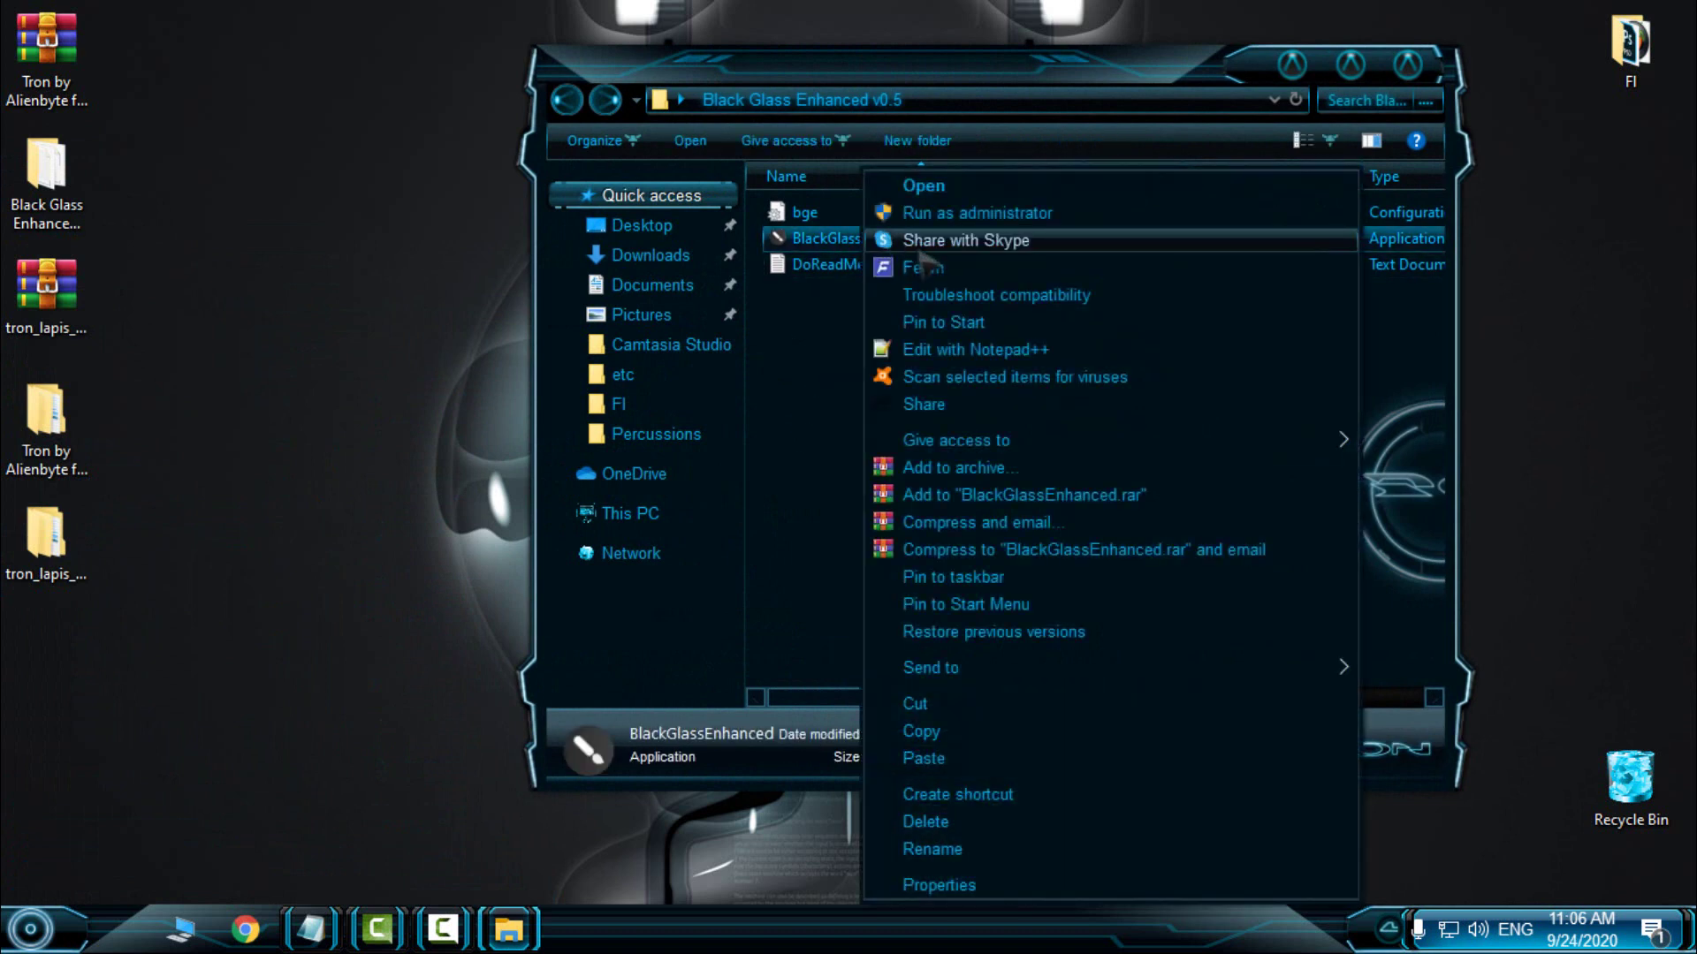
left_click(968, 213)
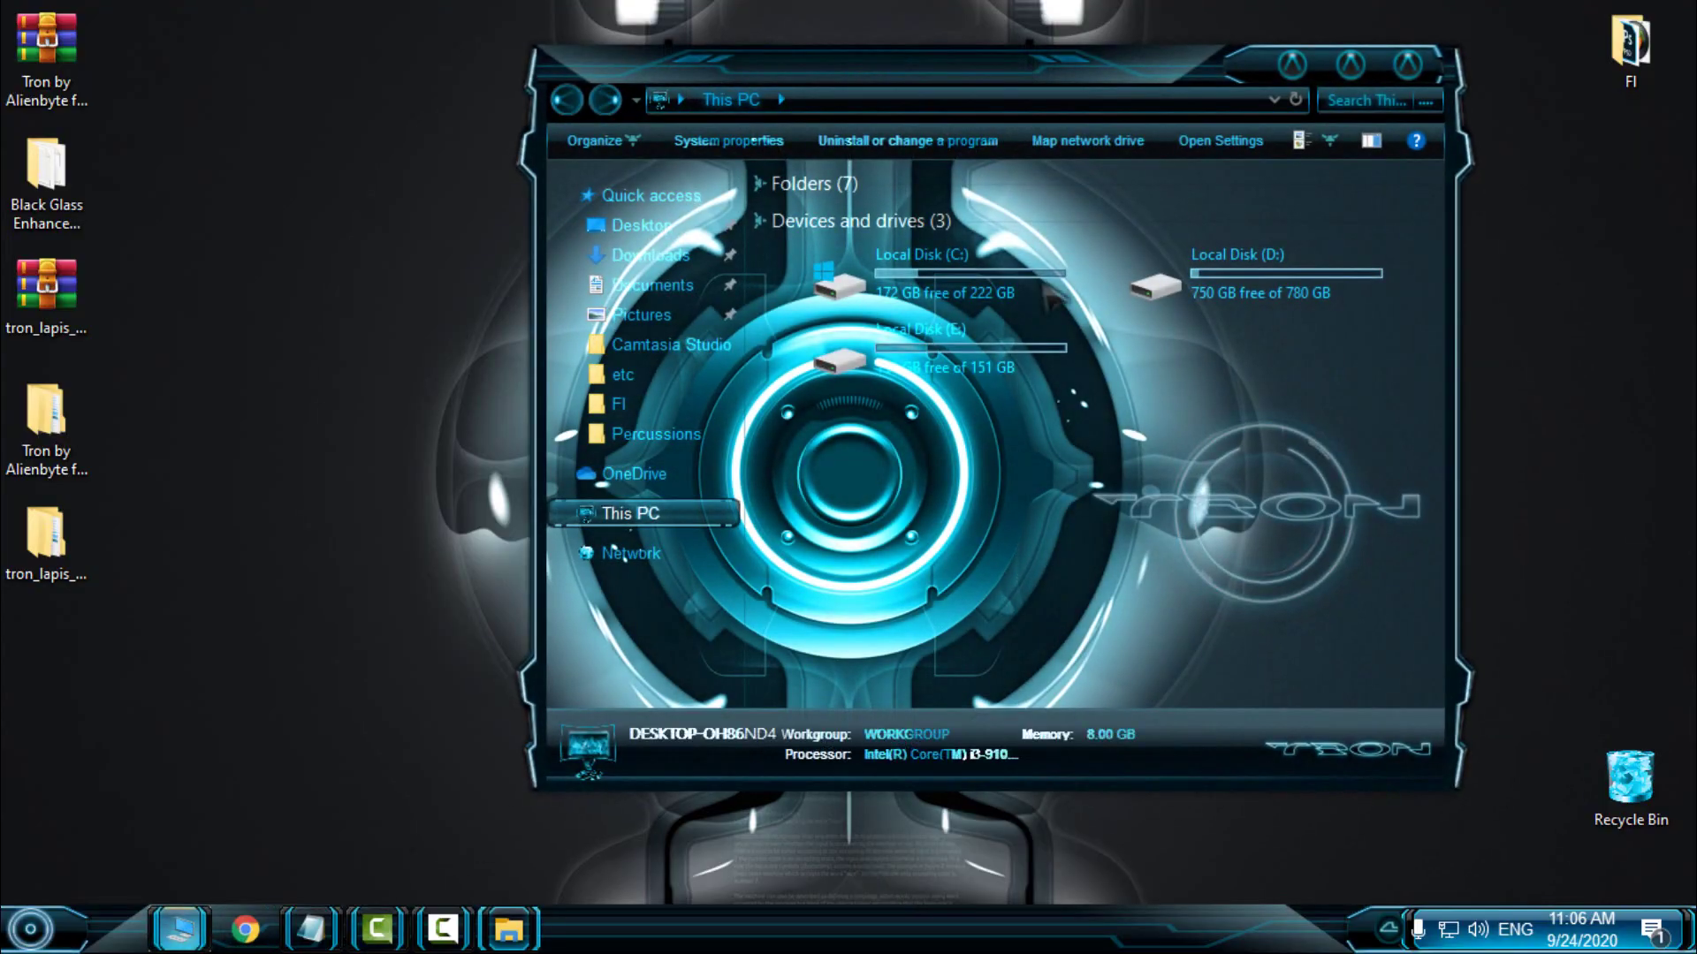
Move the This PC window around, maximize and restore it, then close it.
left_click_drag(1071, 104, 770, 146)
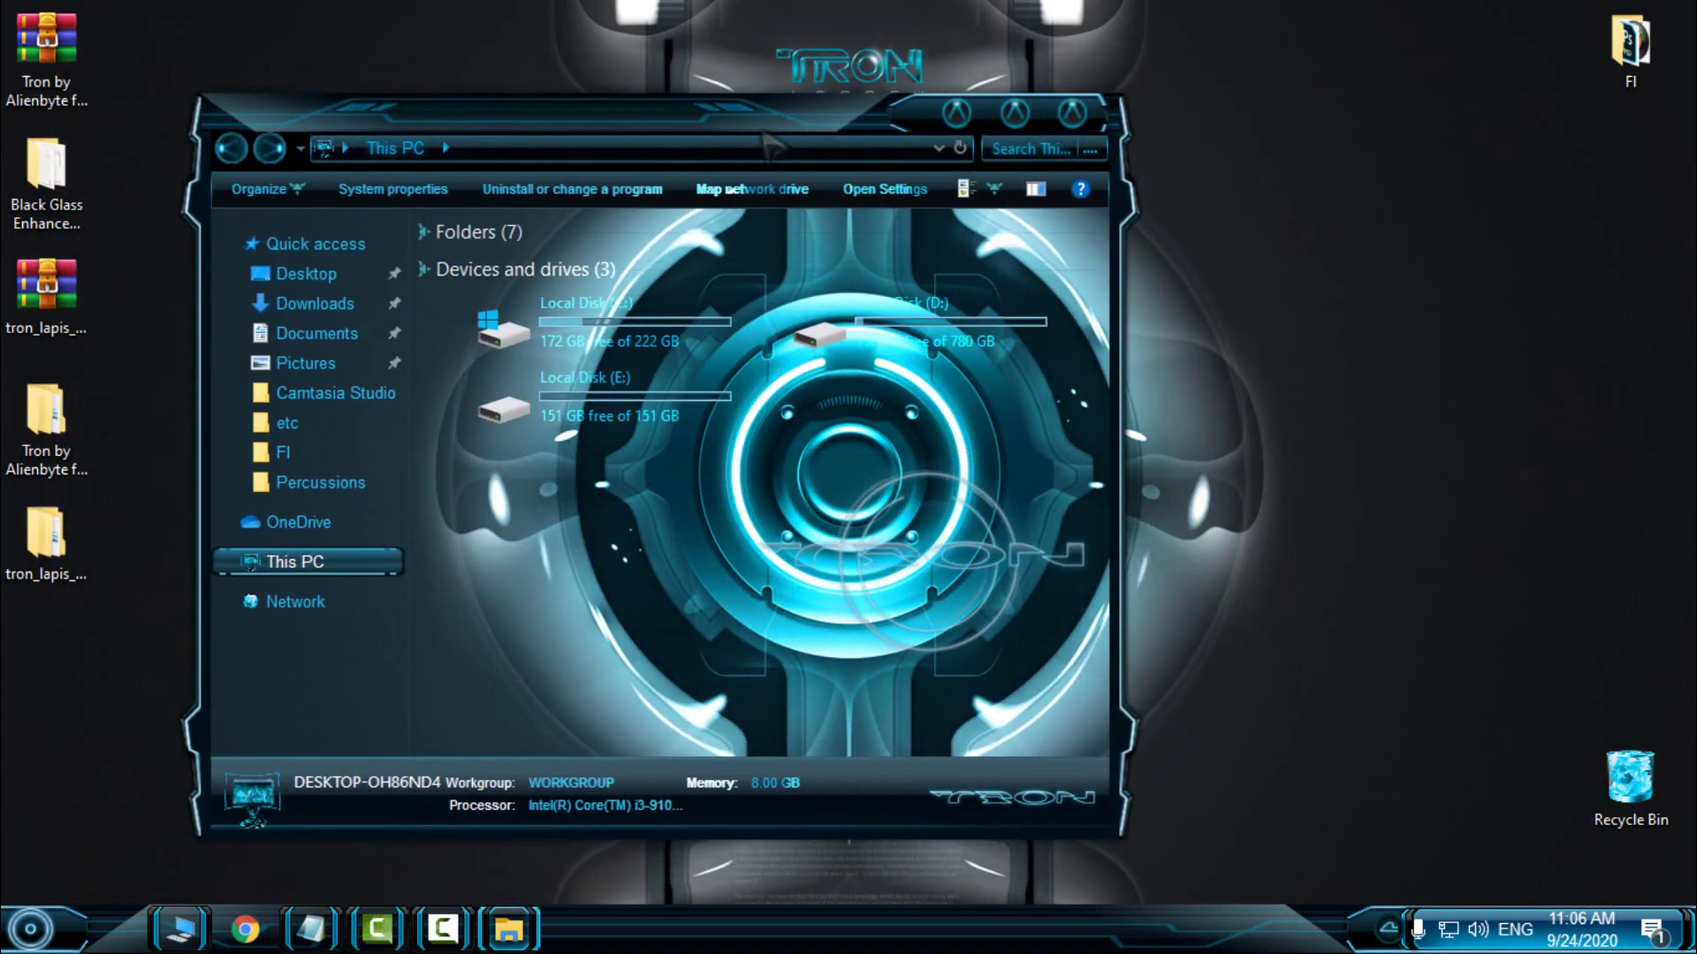
left_click(1015, 113)
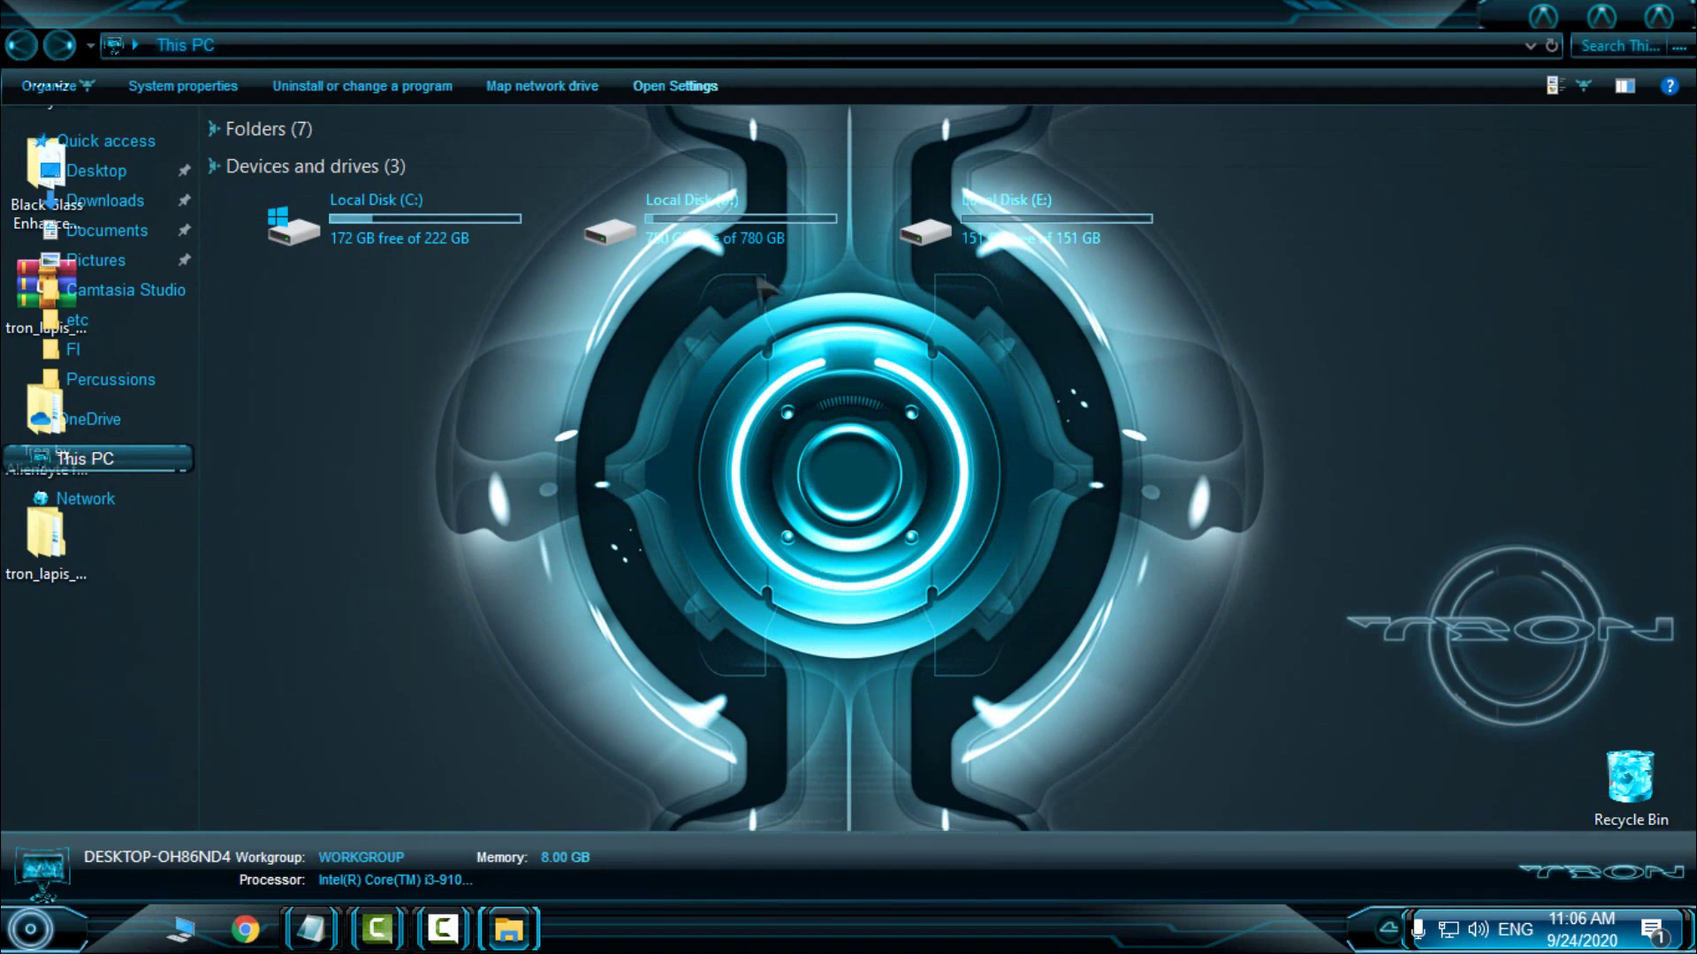
left_click_drag(721, 17, 972, 113)
left_click_drag(1080, 131, 840, 172)
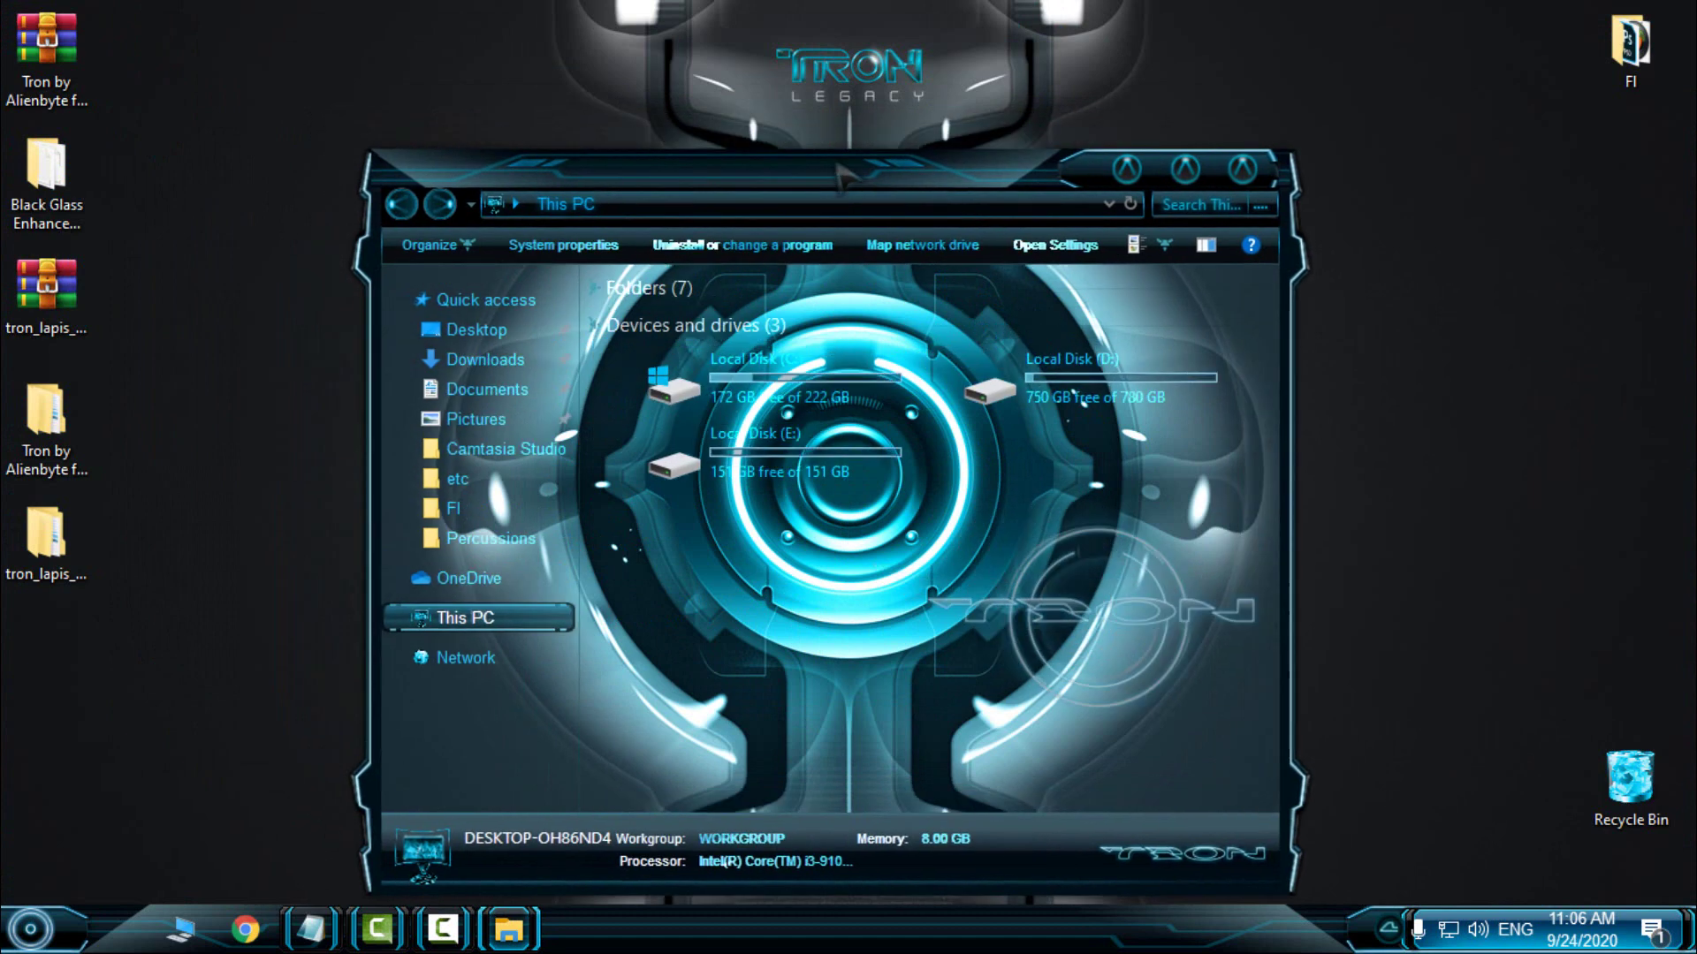
left_click(1185, 168)
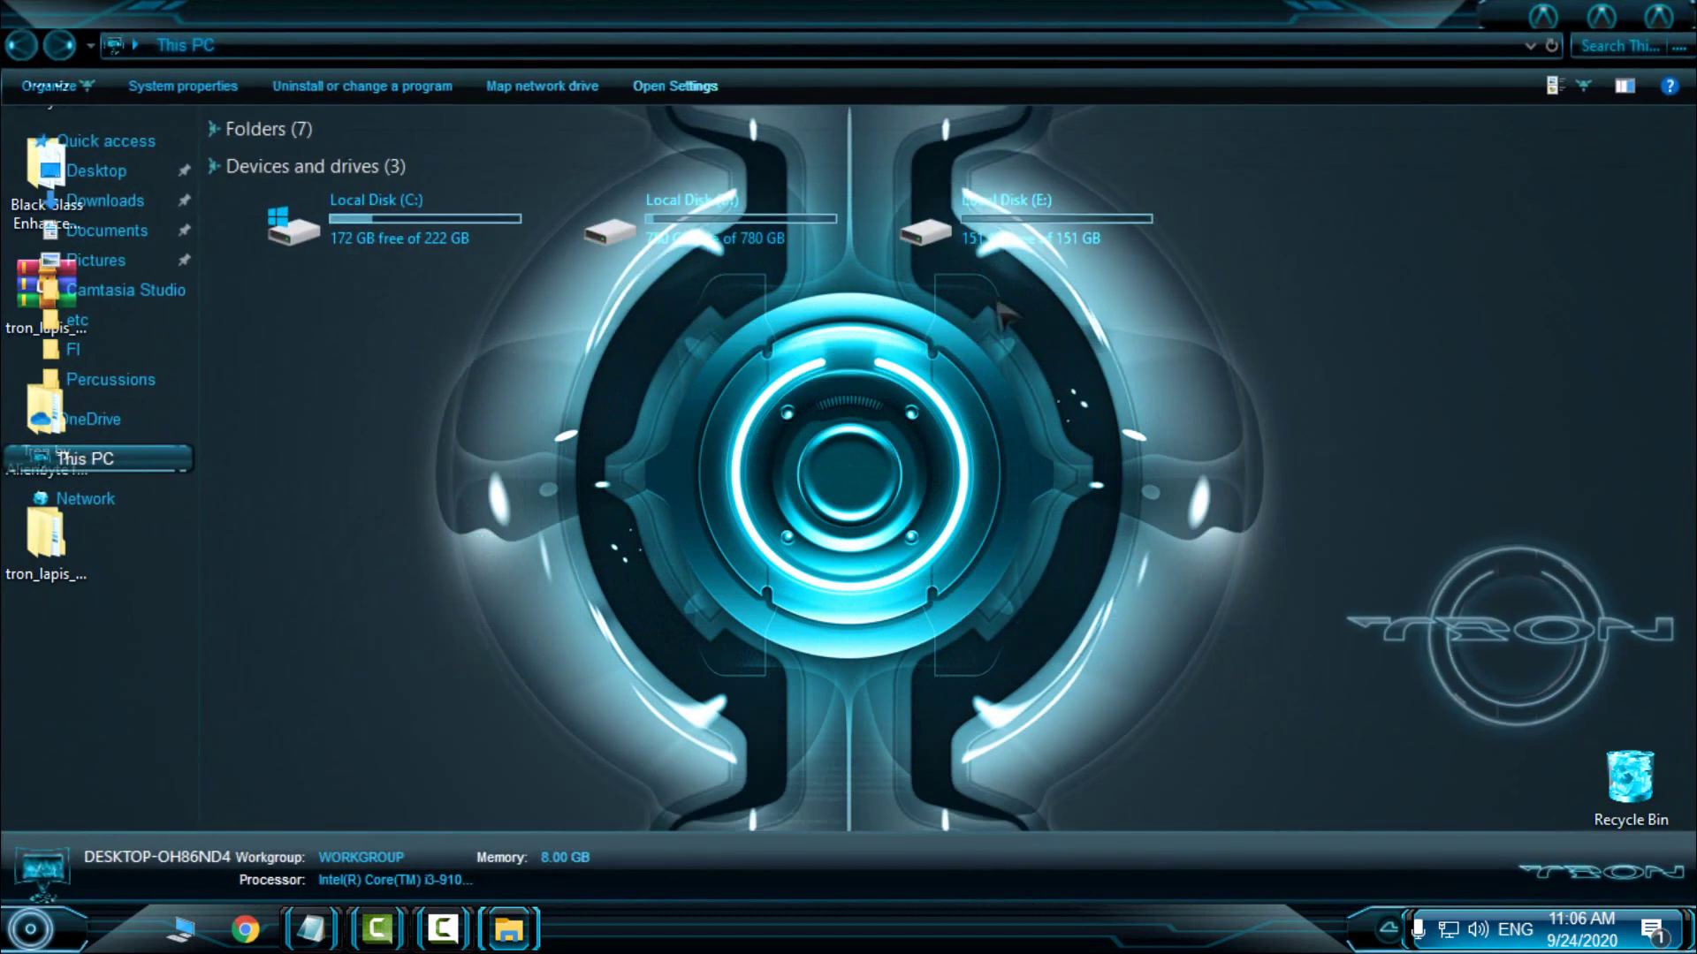
left_click(1661, 19)
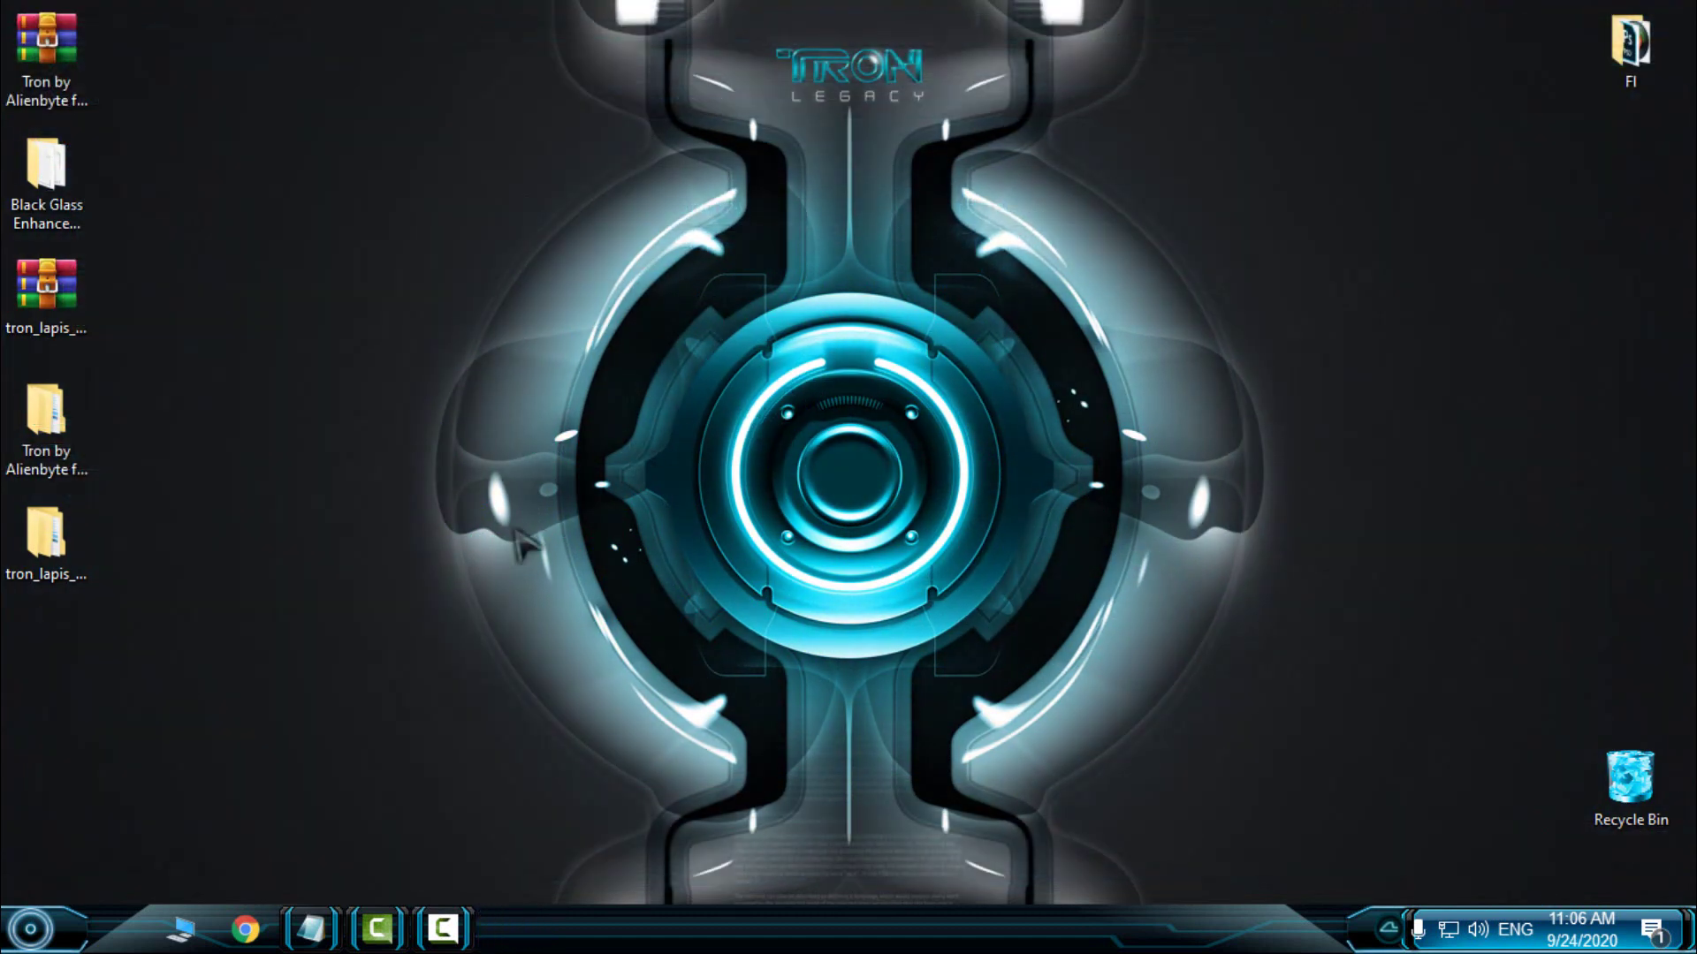
Show This PC's system properties from the Start menu, then close the System window.
key("super")
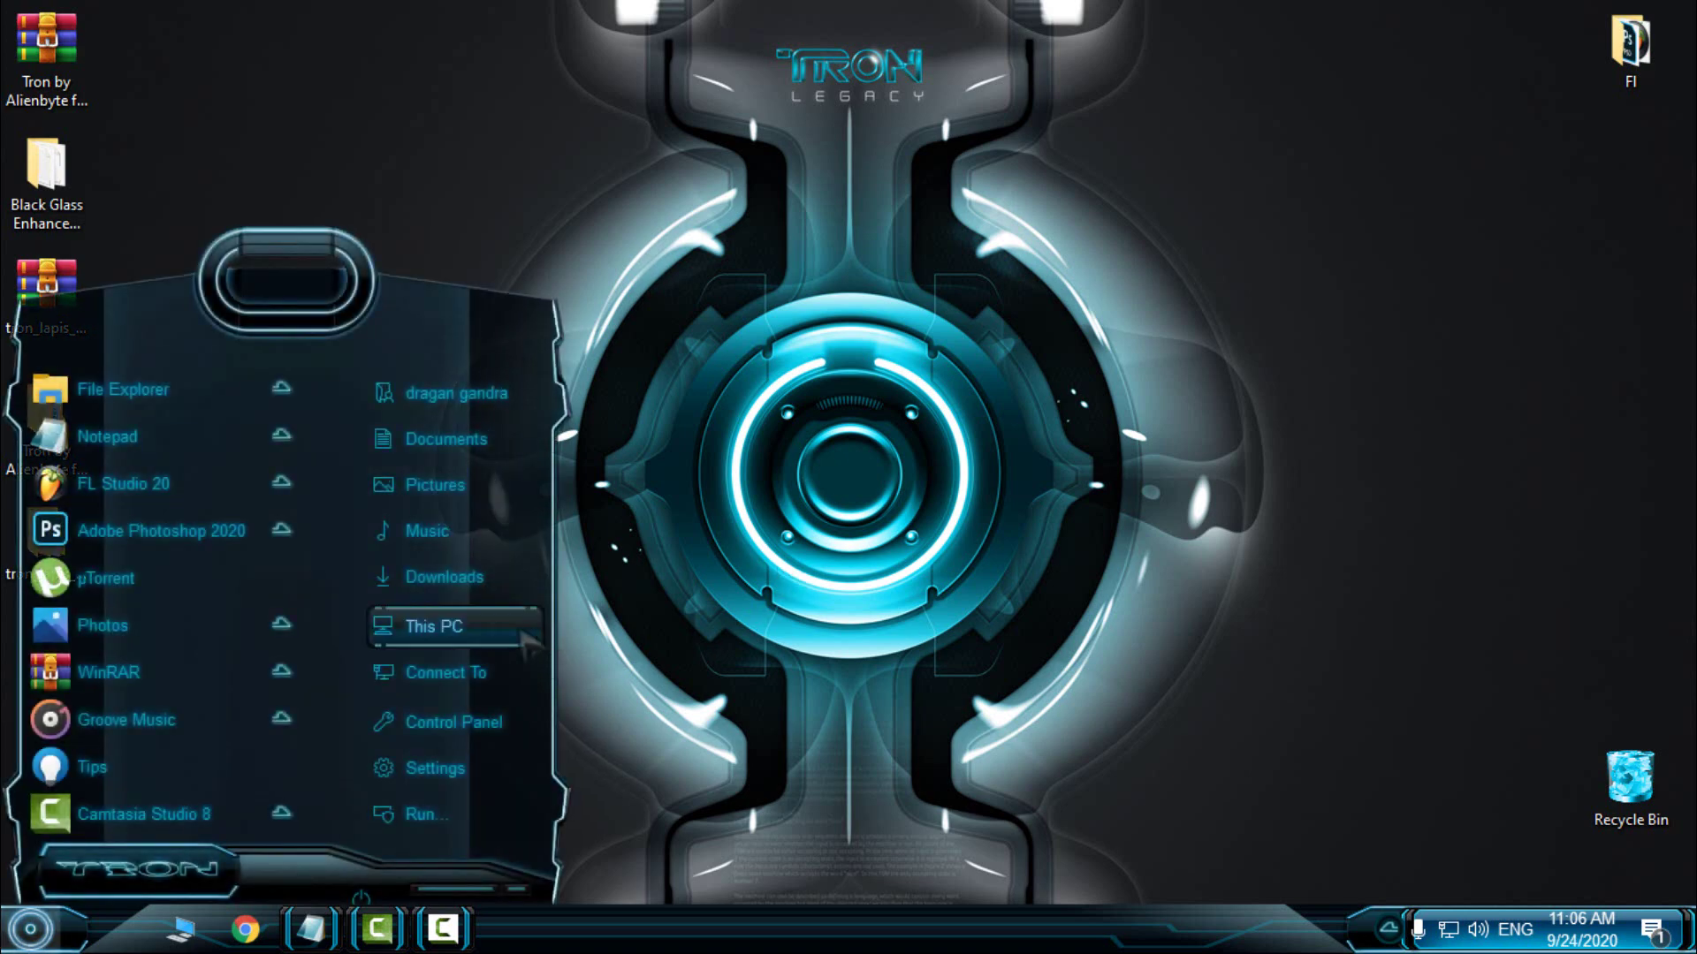
right_click(495, 630)
left_click(619, 609)
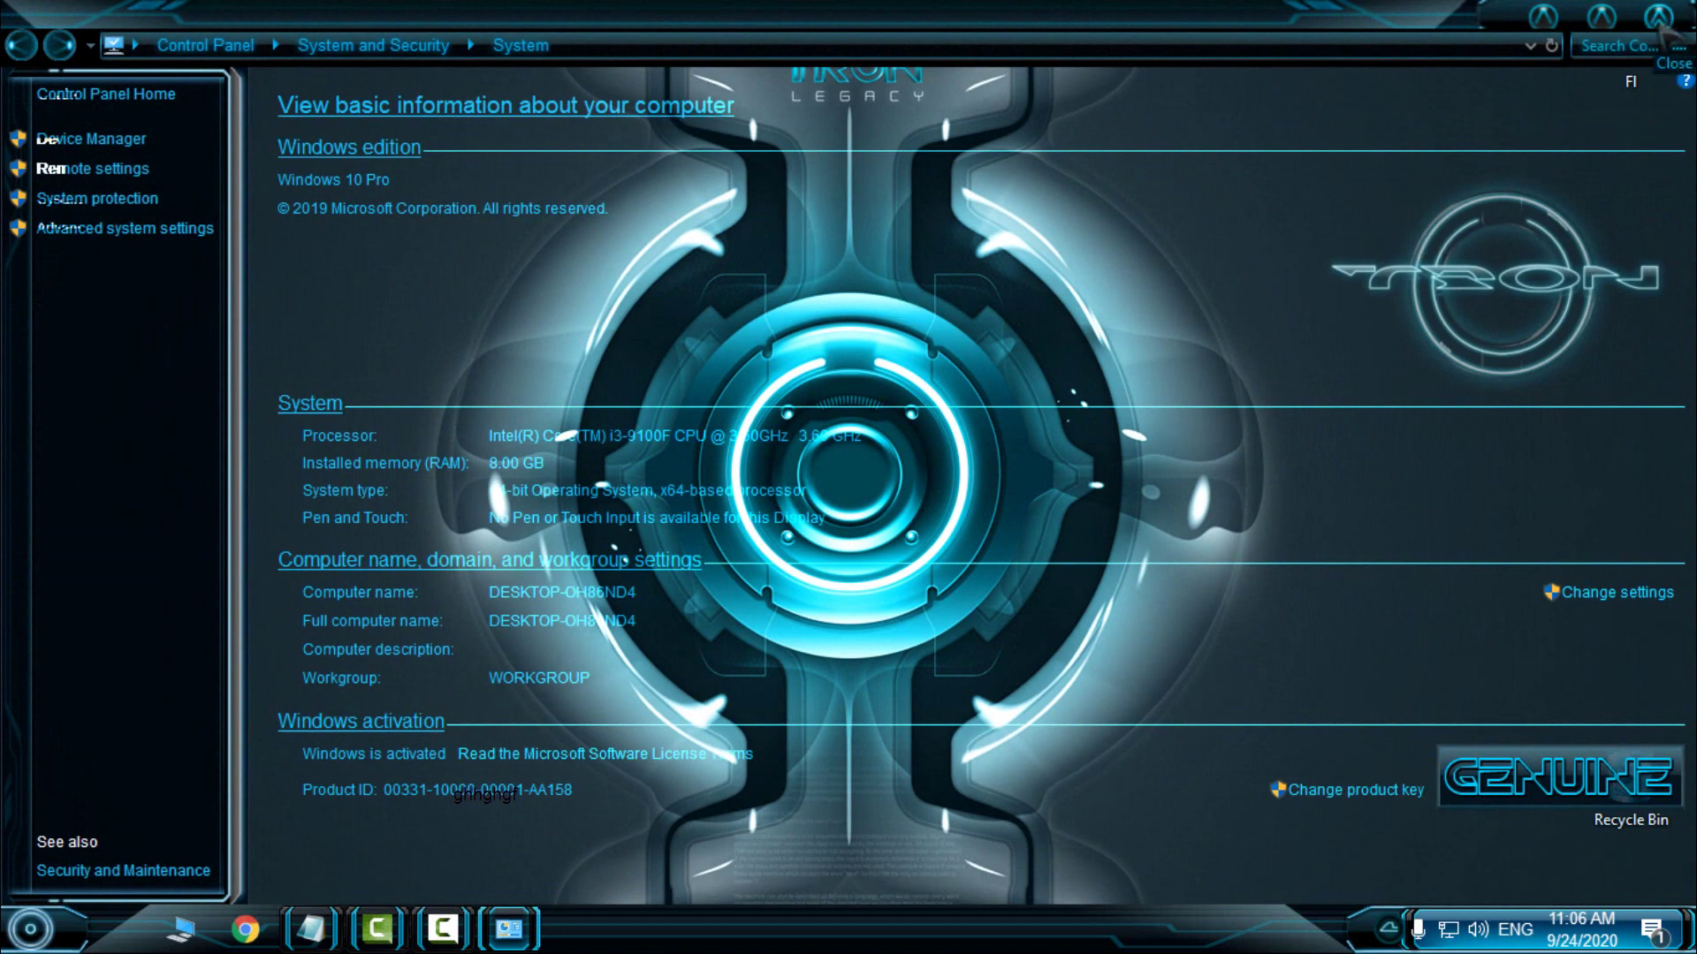
left_click(1659, 18)
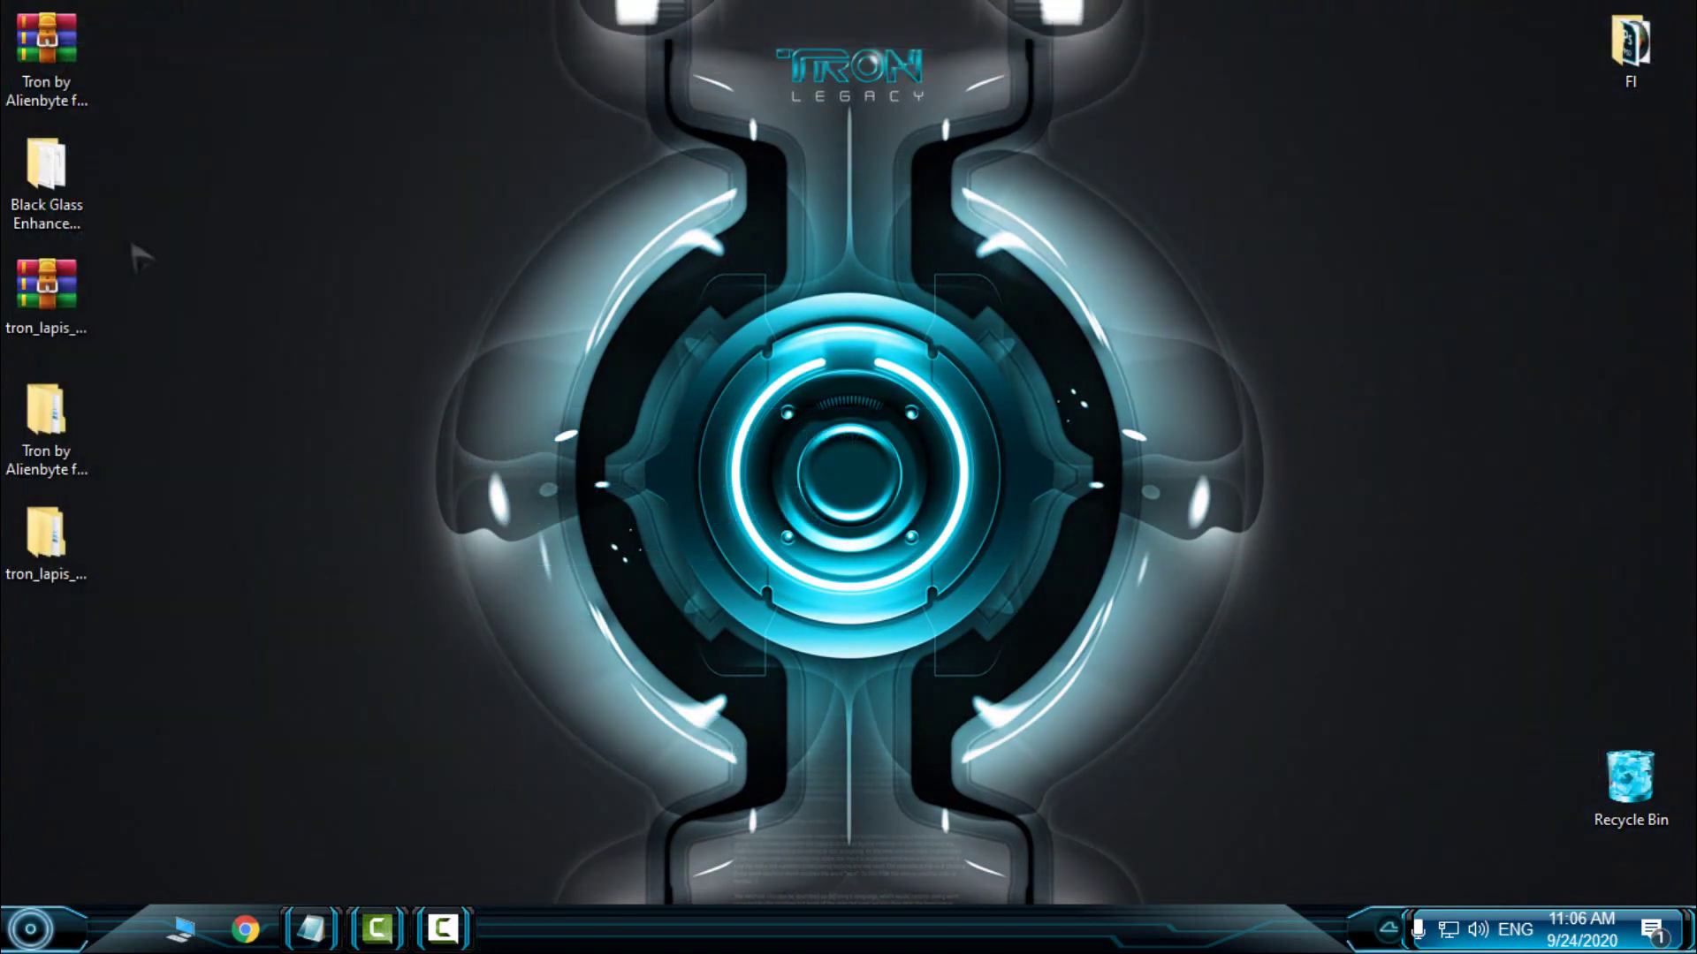
Open and close This PC from the taskbar, then show and dismiss the hidden tray icons.
left_click(183, 928)
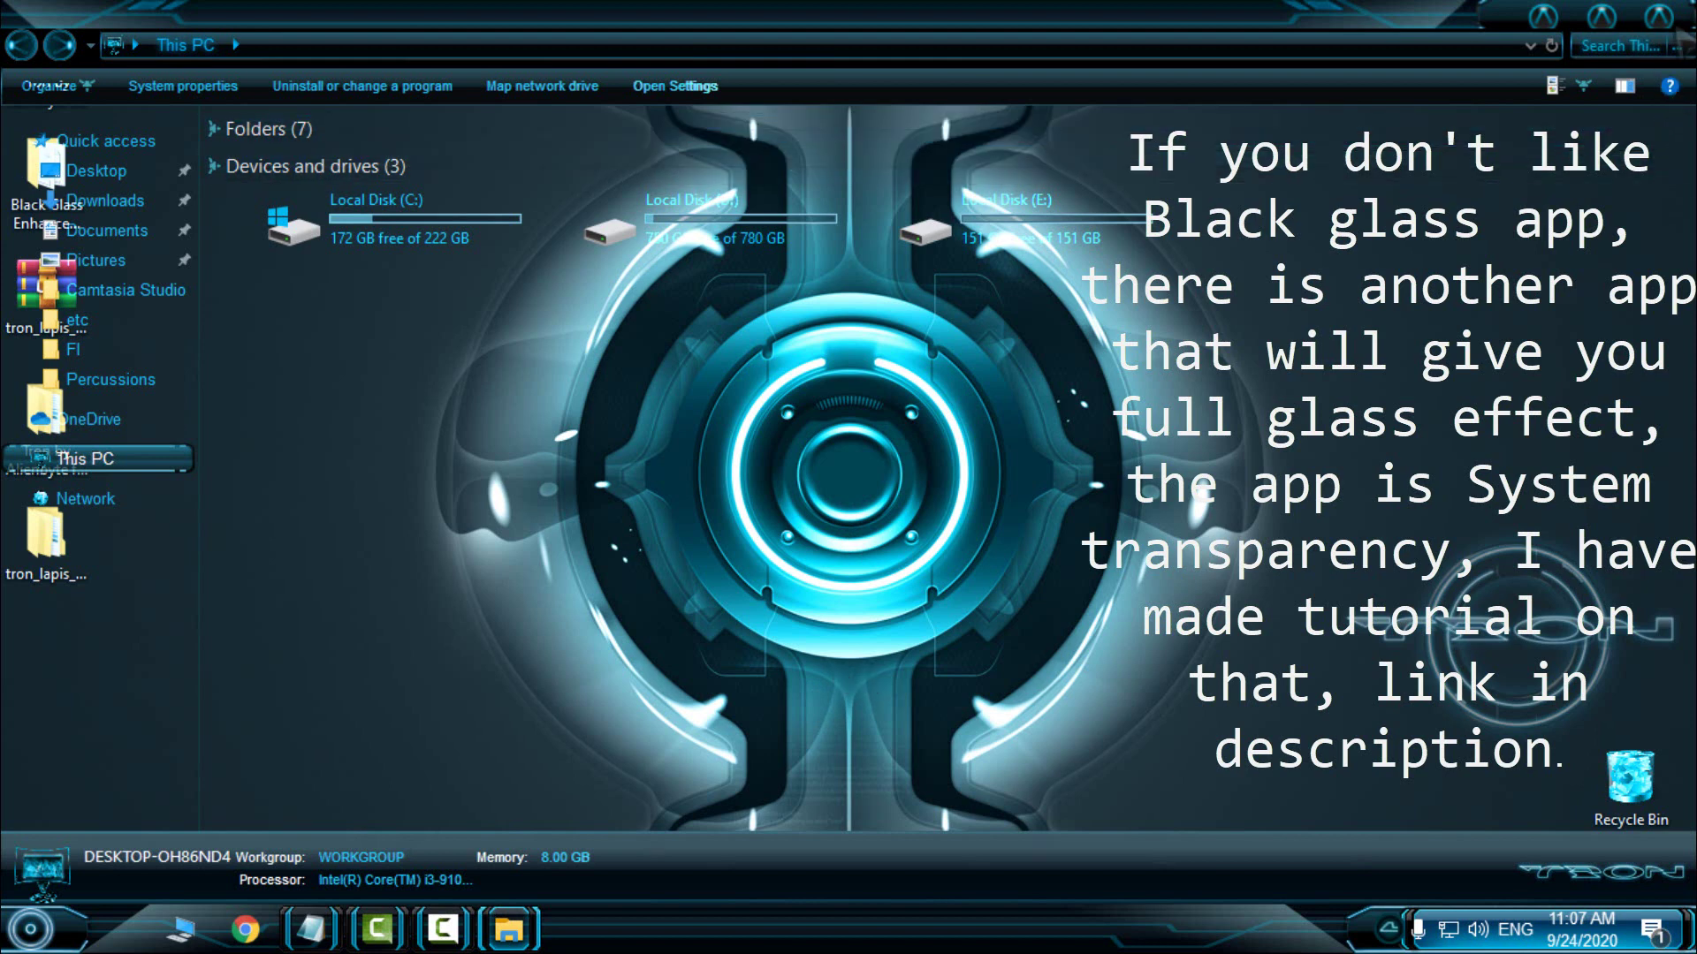
left_click(1660, 17)
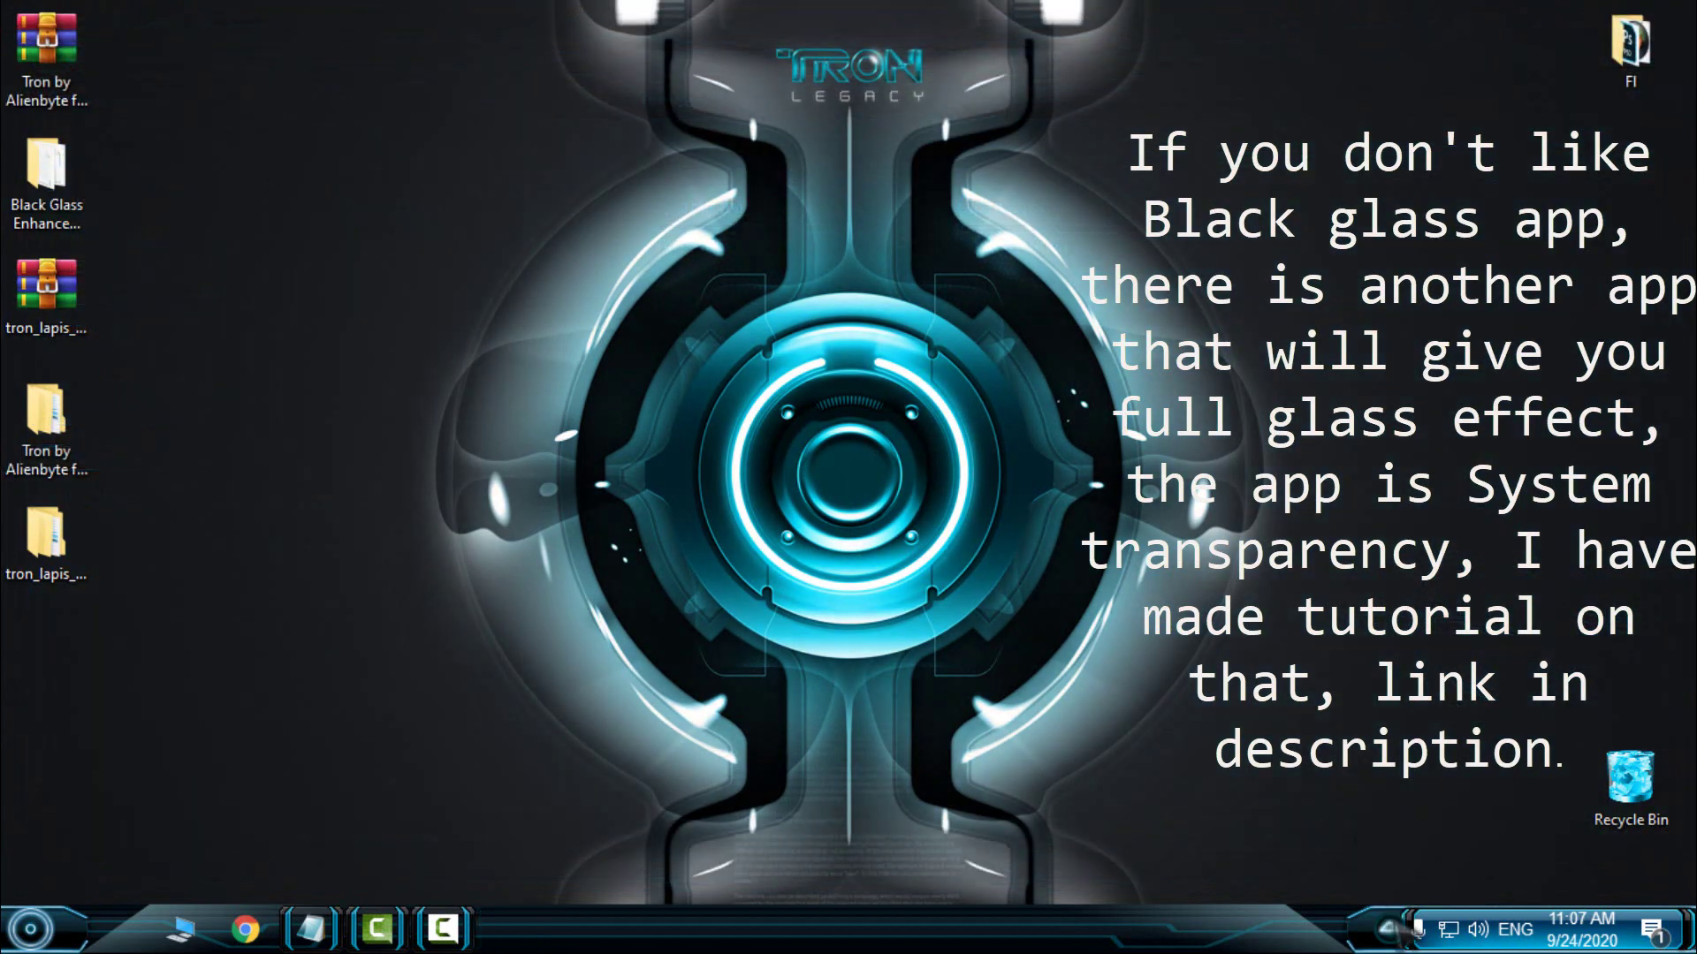
left_click(1389, 928)
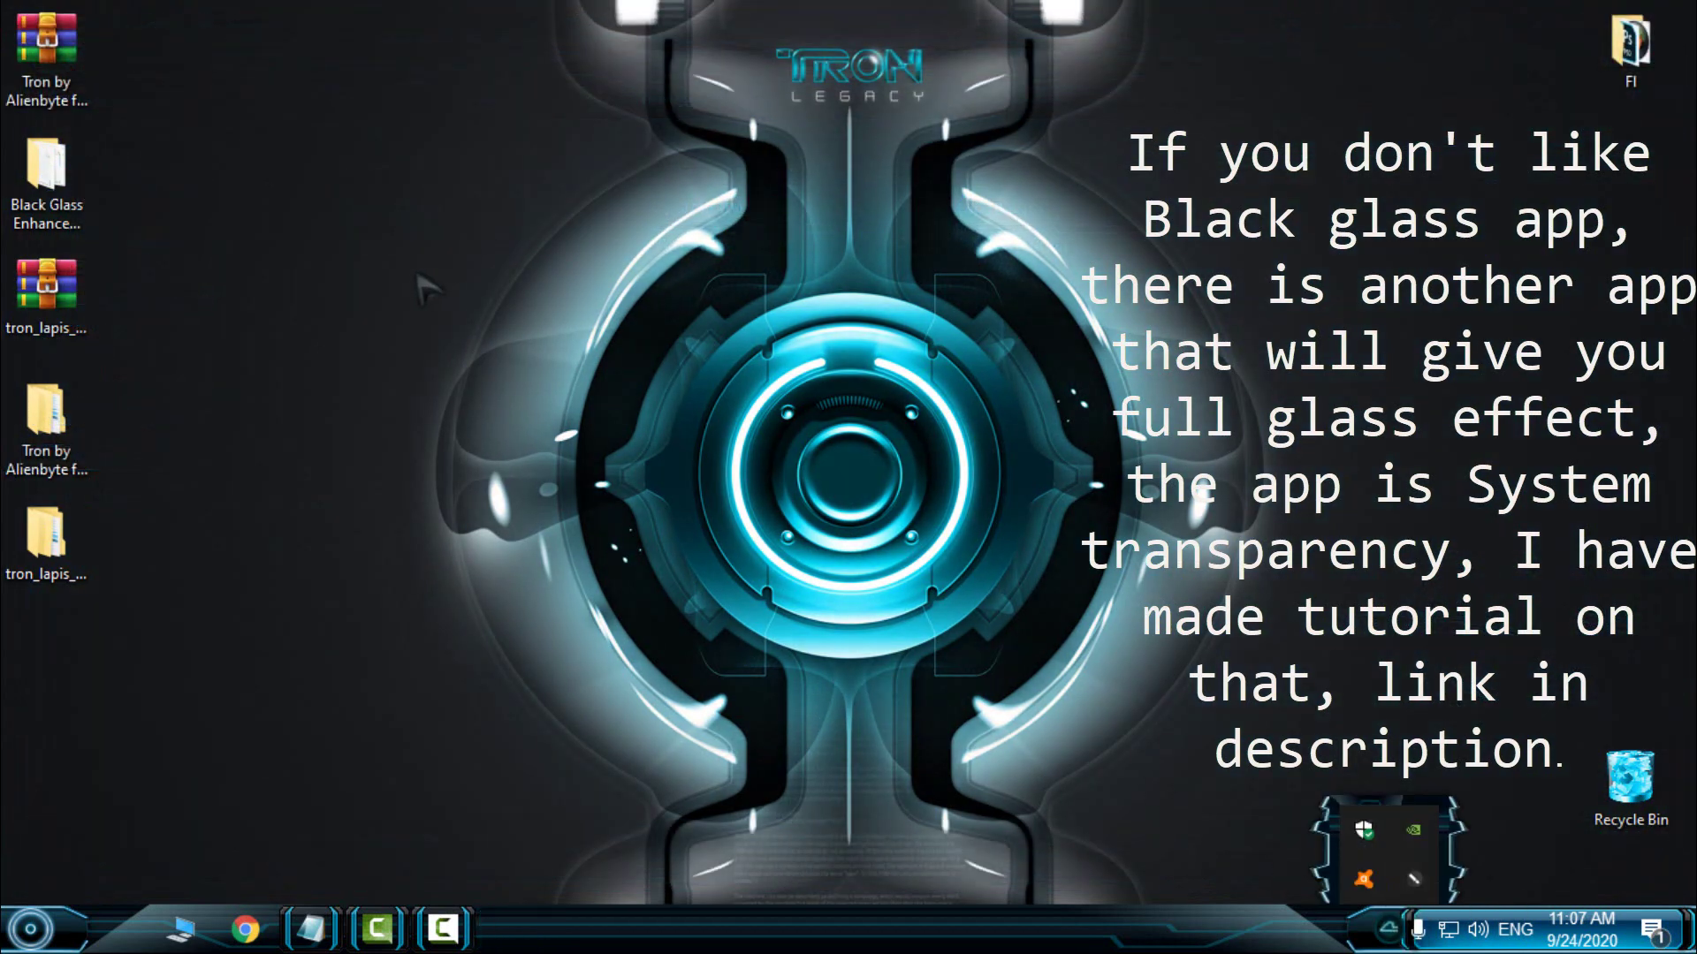
left_click(237, 389)
Reopen This PC from the taskbar and move its window down and left.
key("b")
left_click(181, 926)
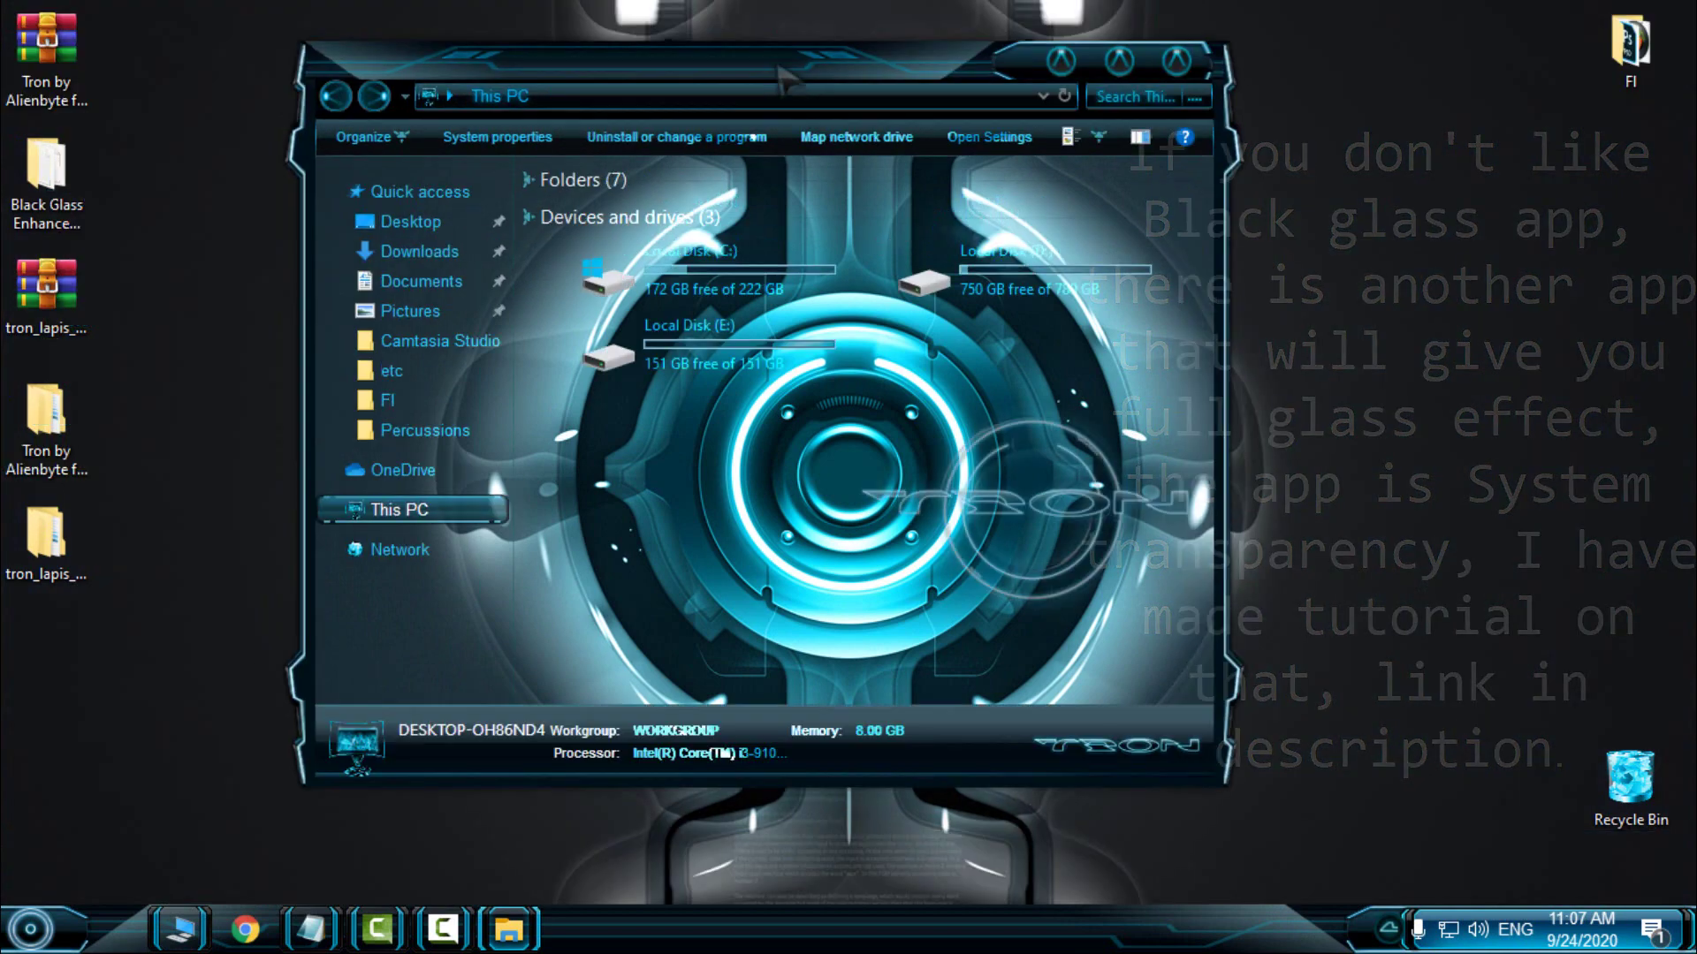
left_click_drag(780, 70, 740, 124)
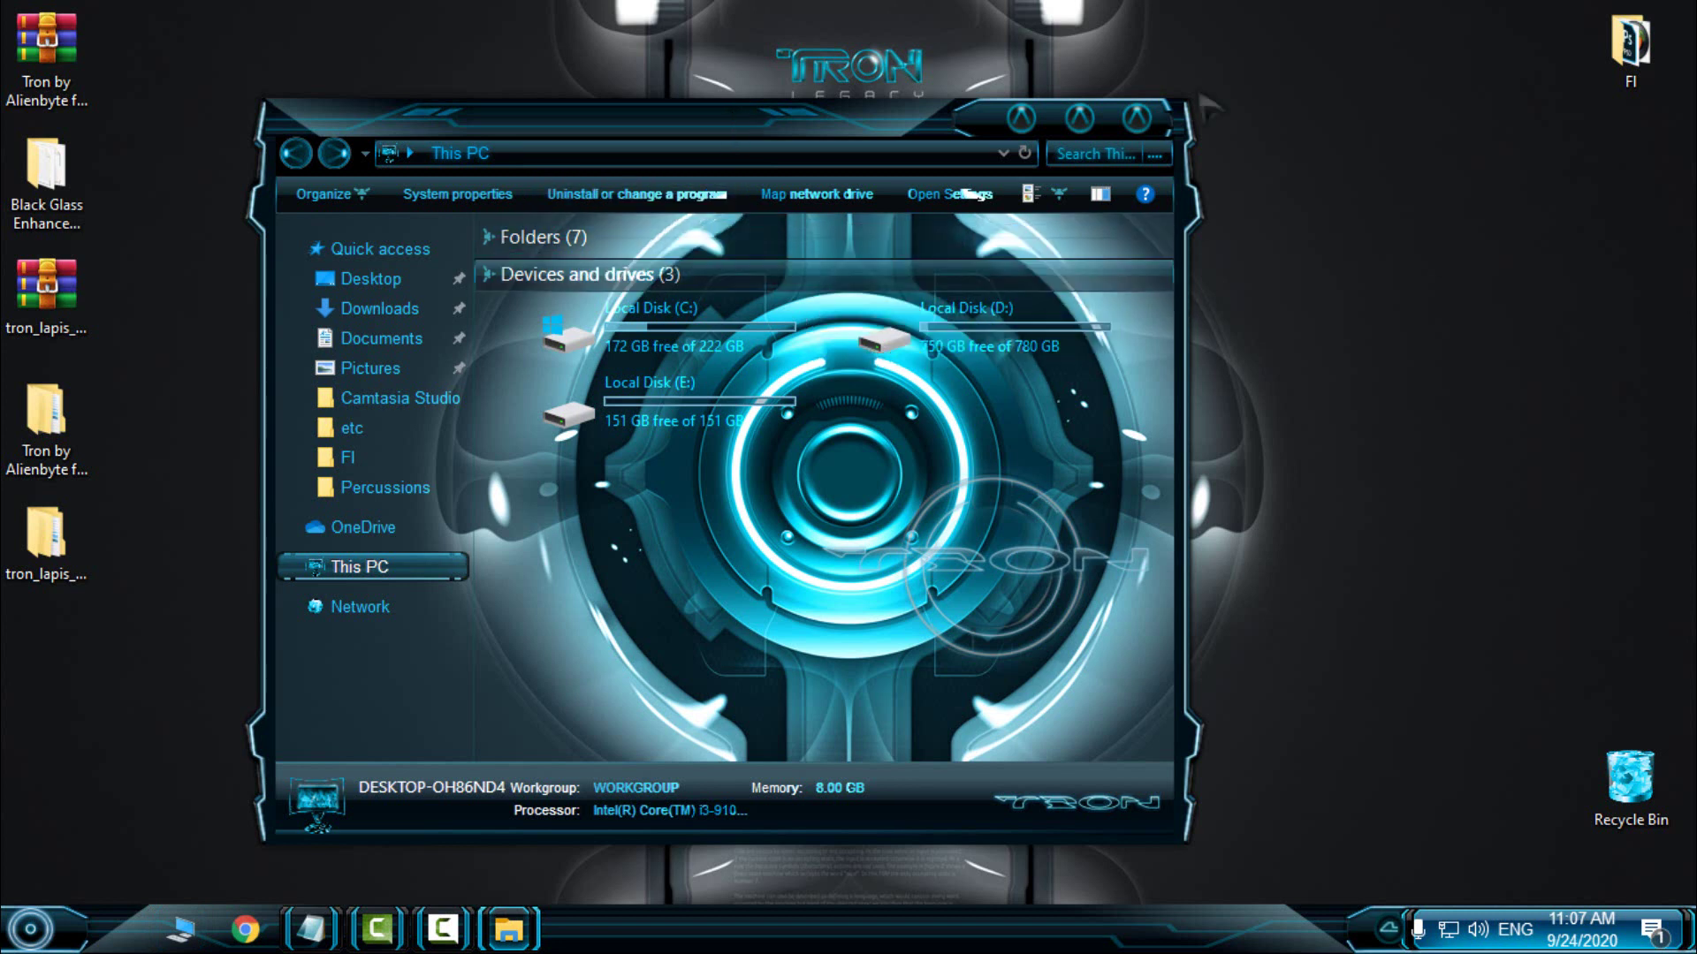
Maximize and restore This PC, shrink it by its corner, and place it top-right.
left_click(1078, 117)
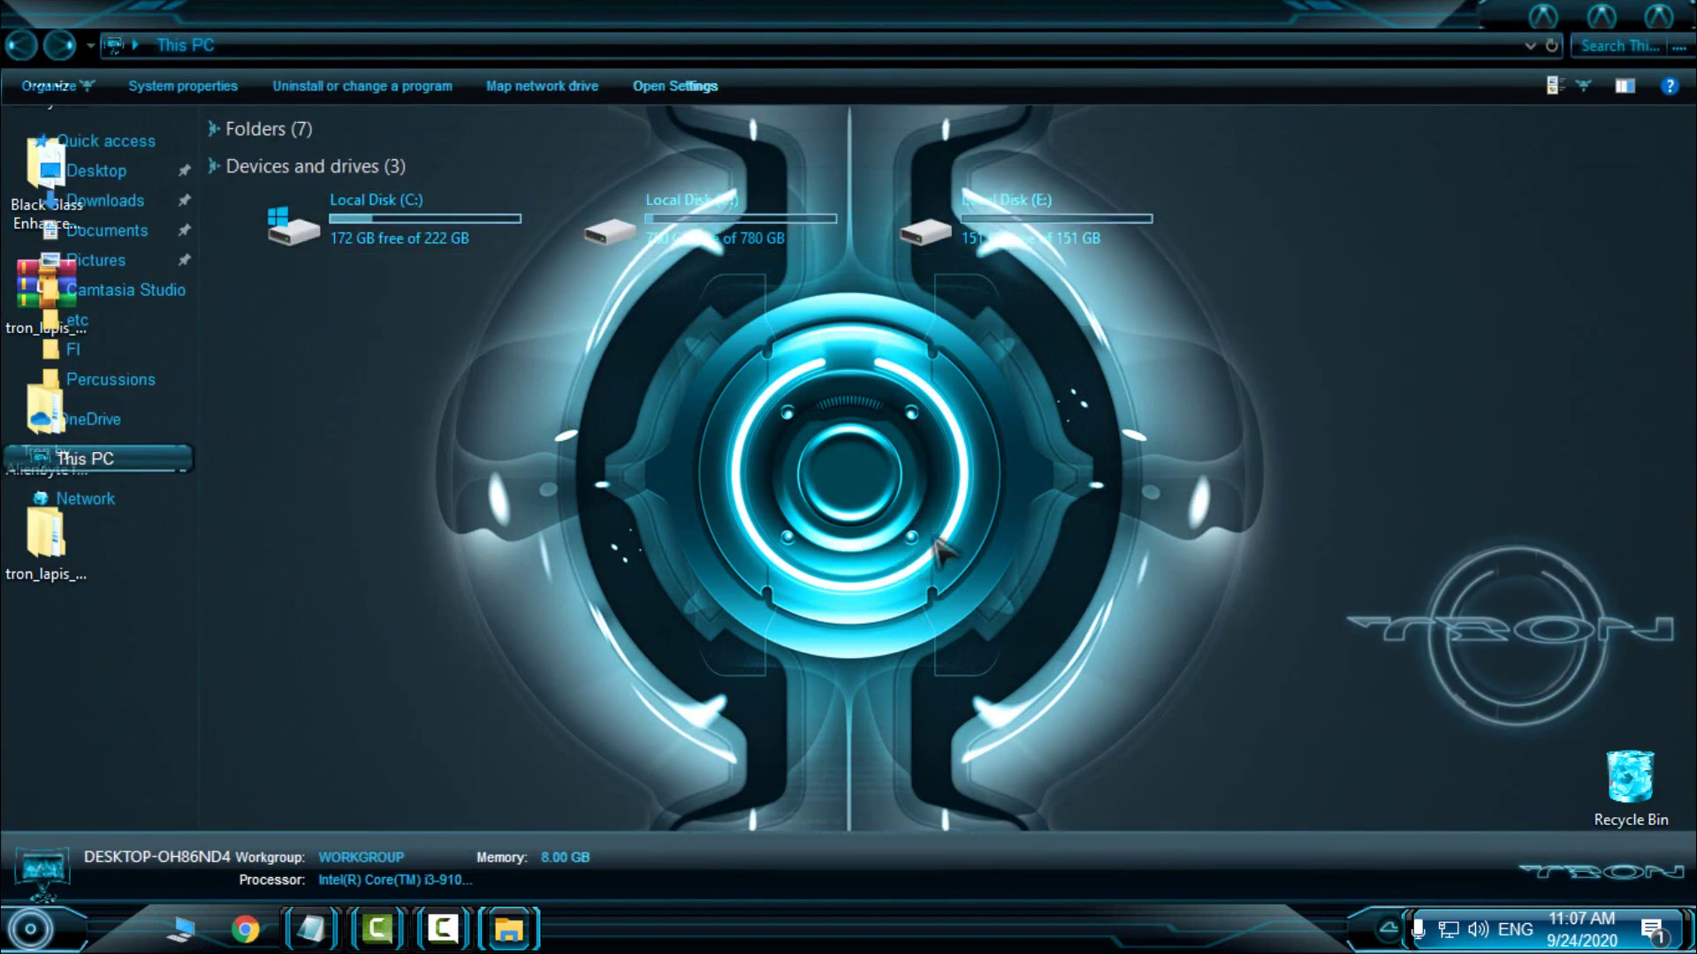
left_click(1662, 18)
left_click_drag(934, 107, 1104, 73)
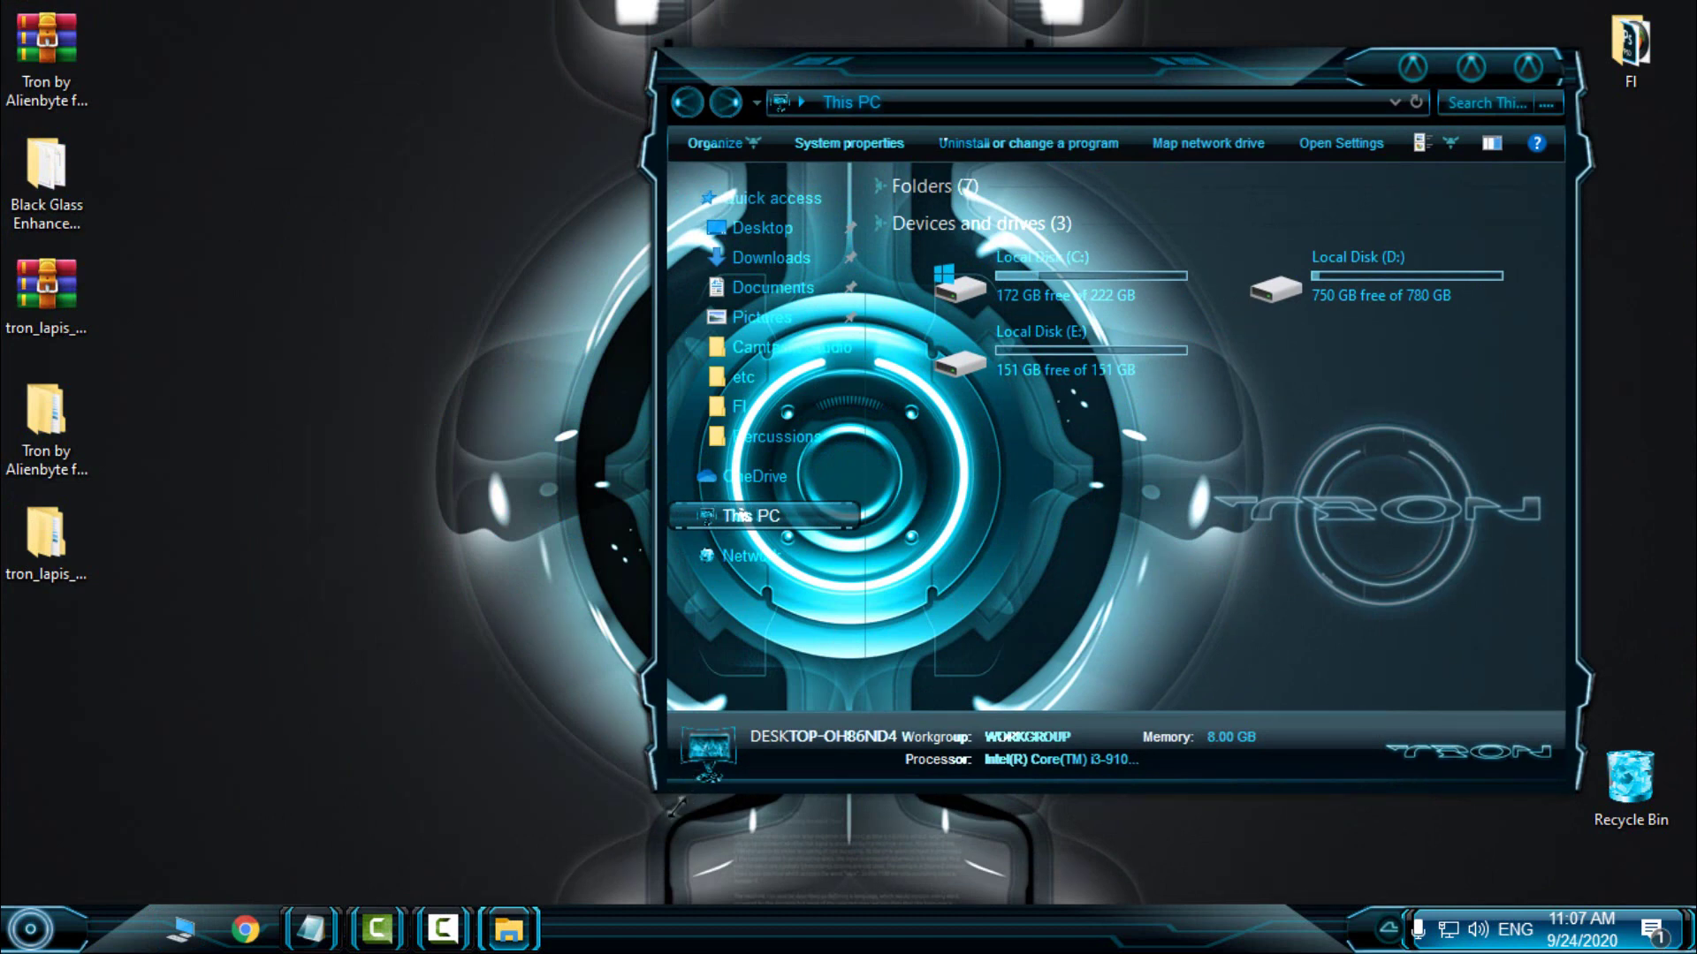
left_click_drag(679, 808, 729, 732)
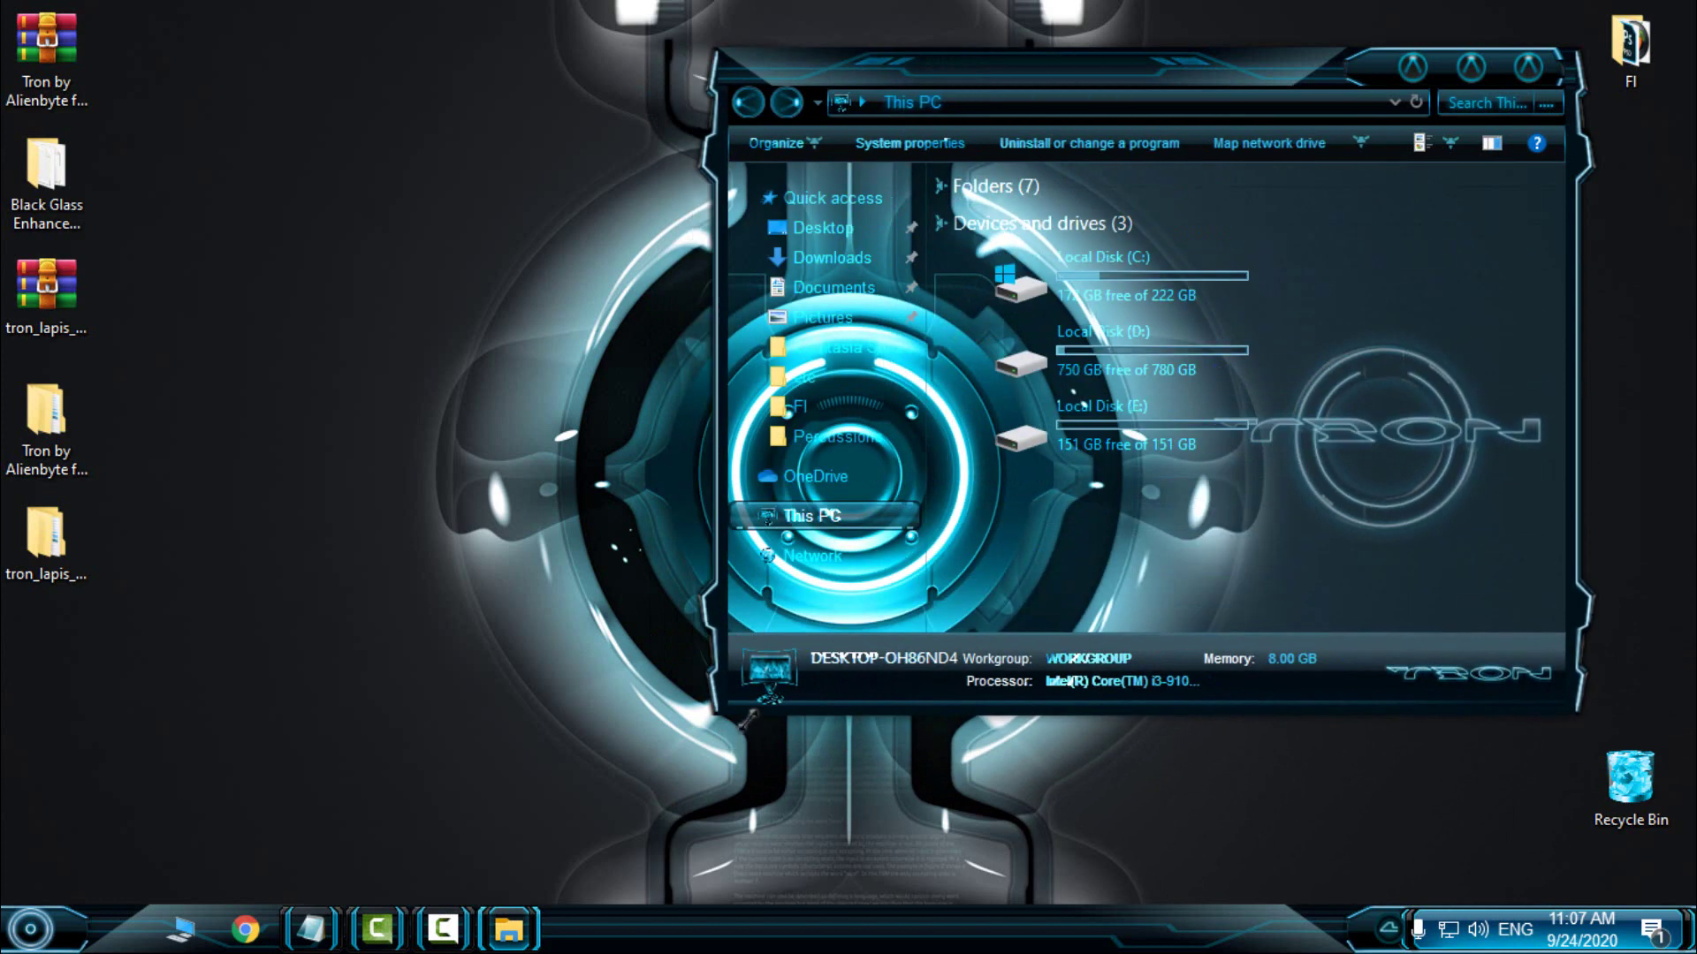
left_click_drag(1149, 63, 1218, 33)
Bring up This PC's context menu in Start, then dismiss it and close Start.
key("super")
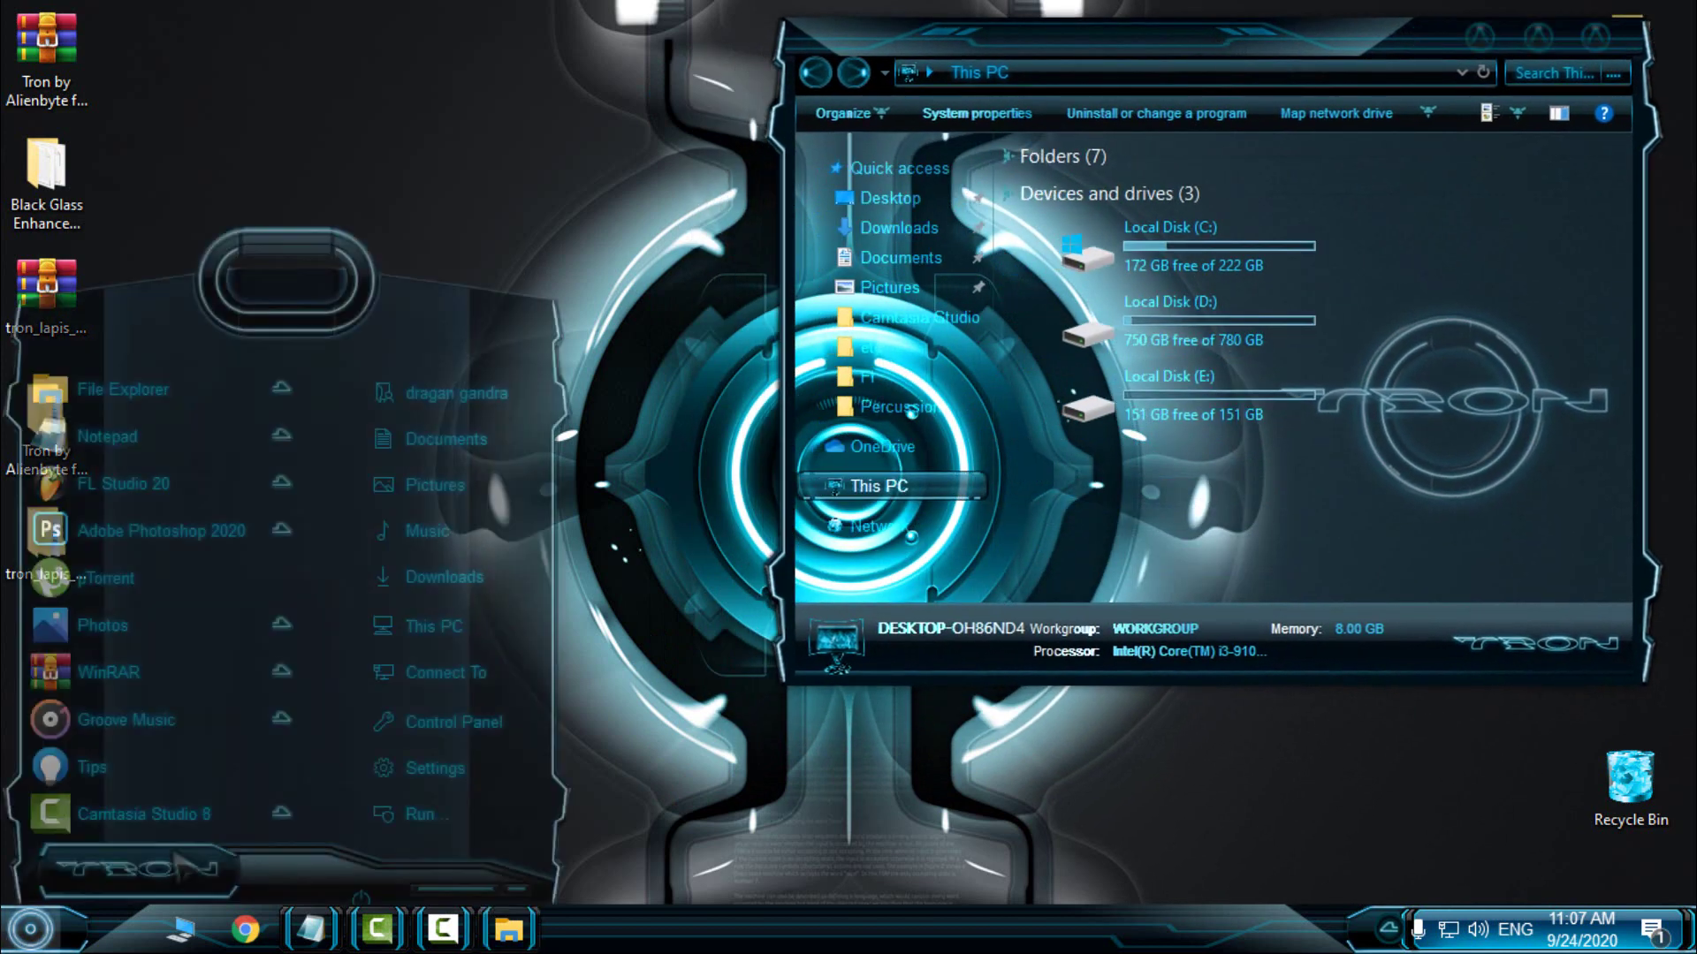
right_click(472, 641)
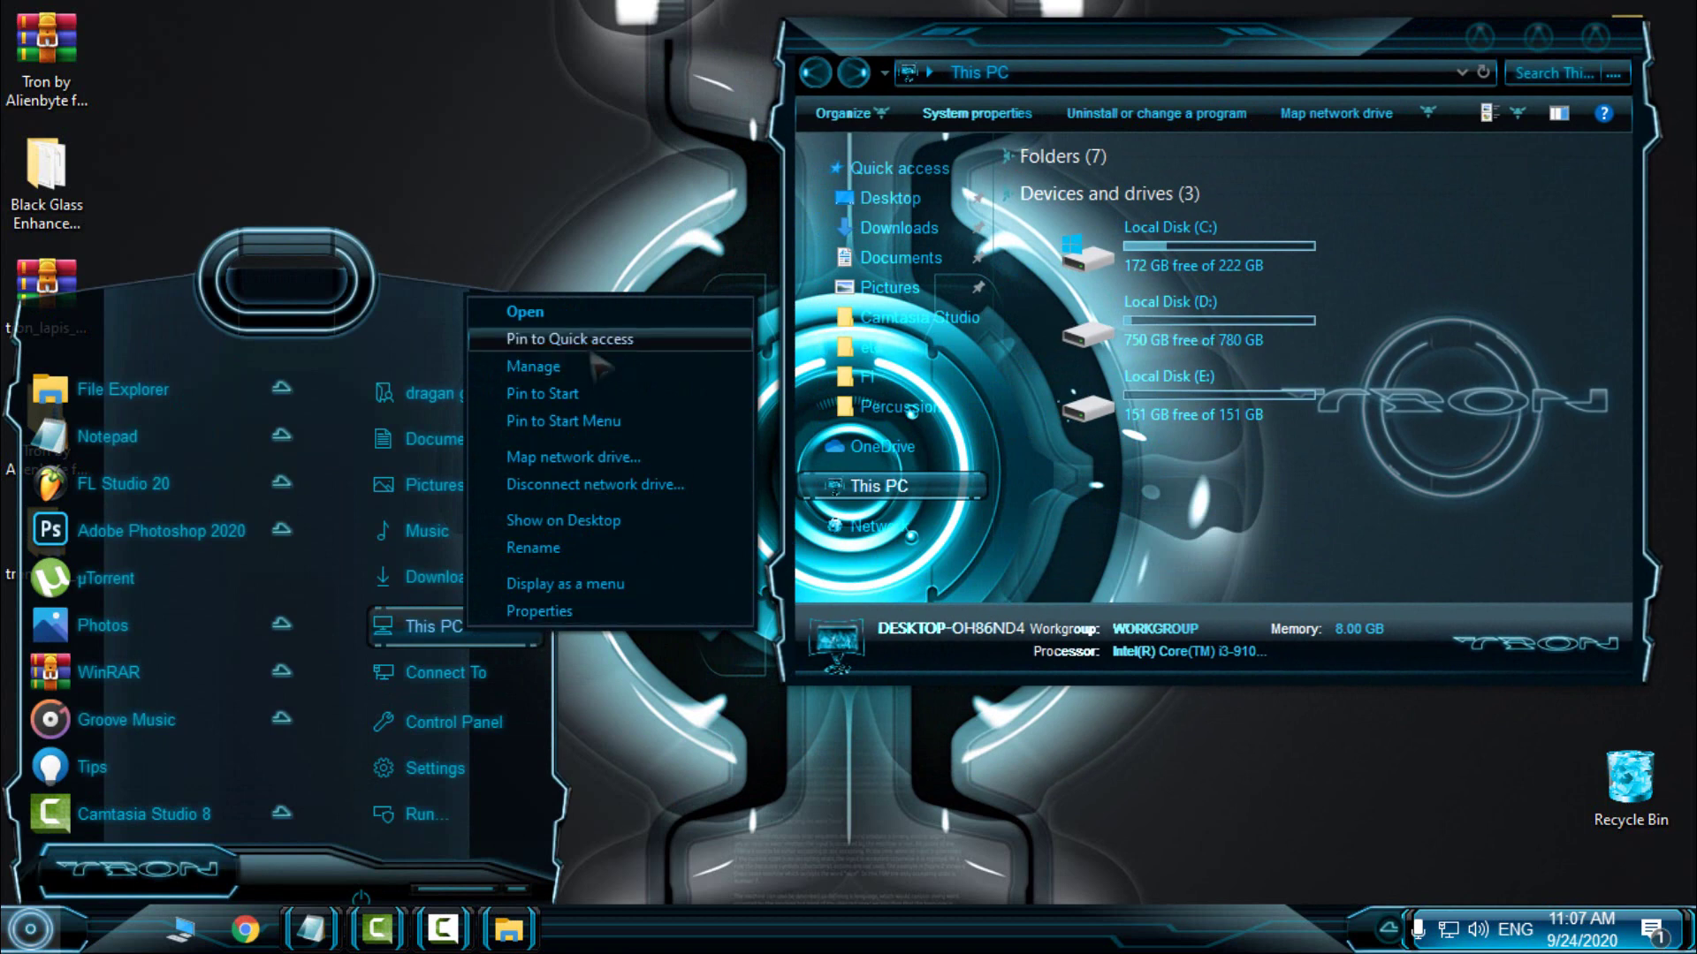
left_click(602, 294)
key("super")
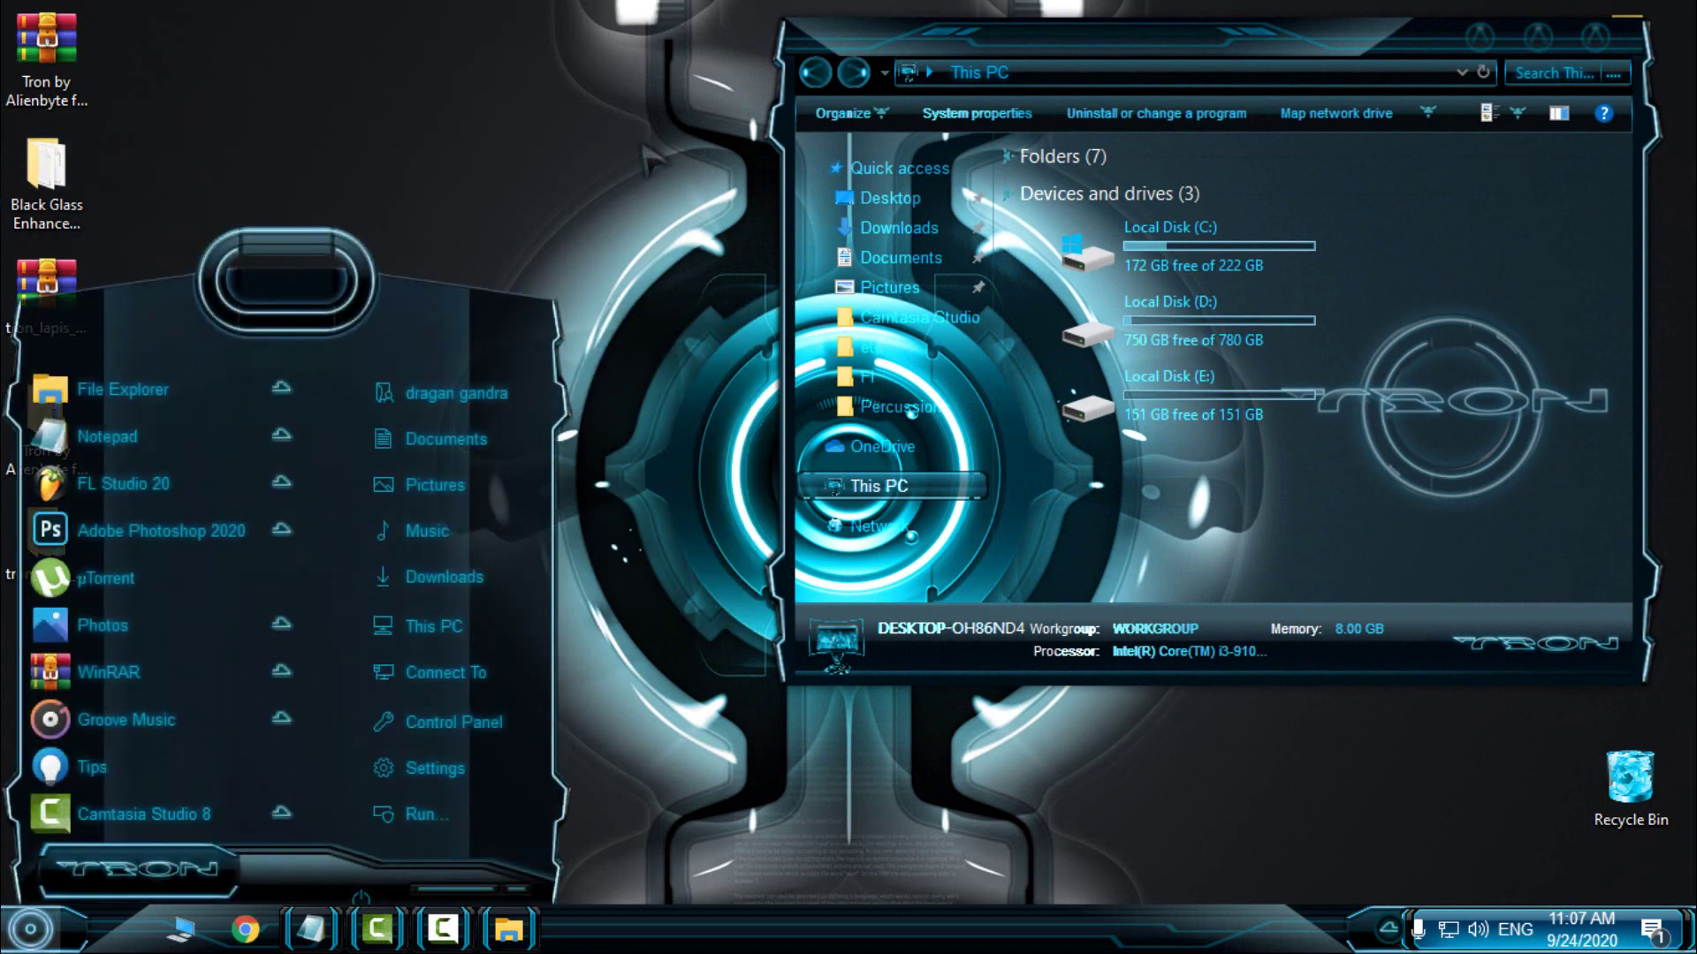
key("super")
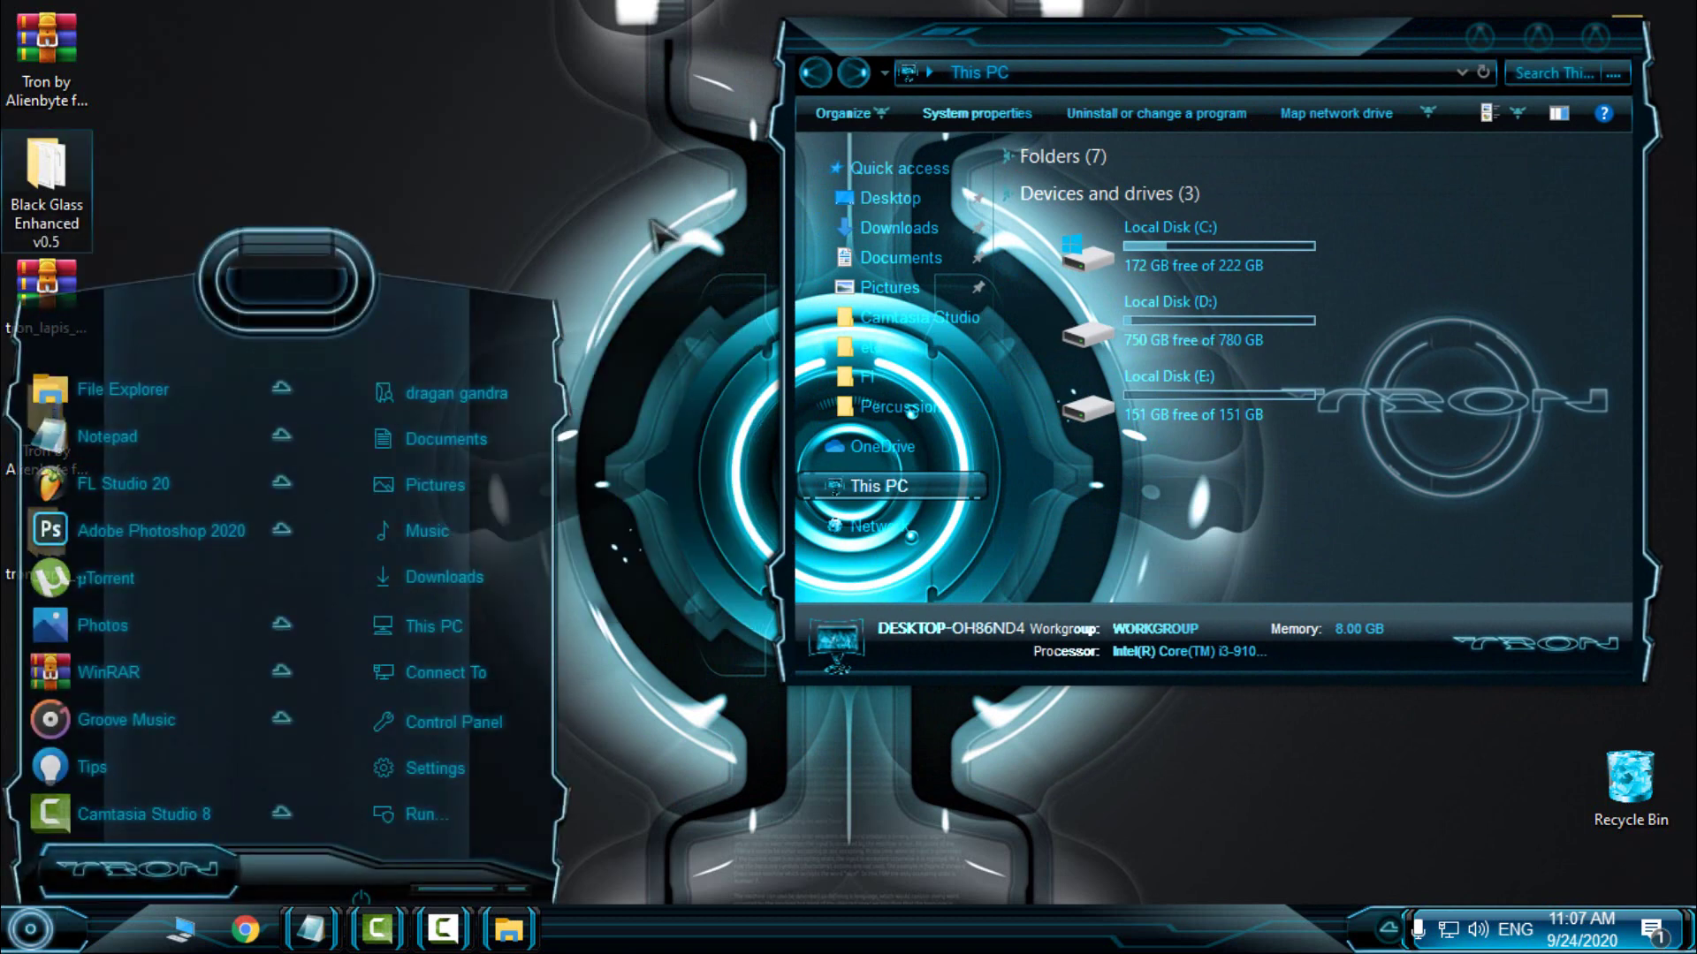
Show the Notepad theme notes, select 'make restore point', then minimize Notepad.
left_click(311, 928)
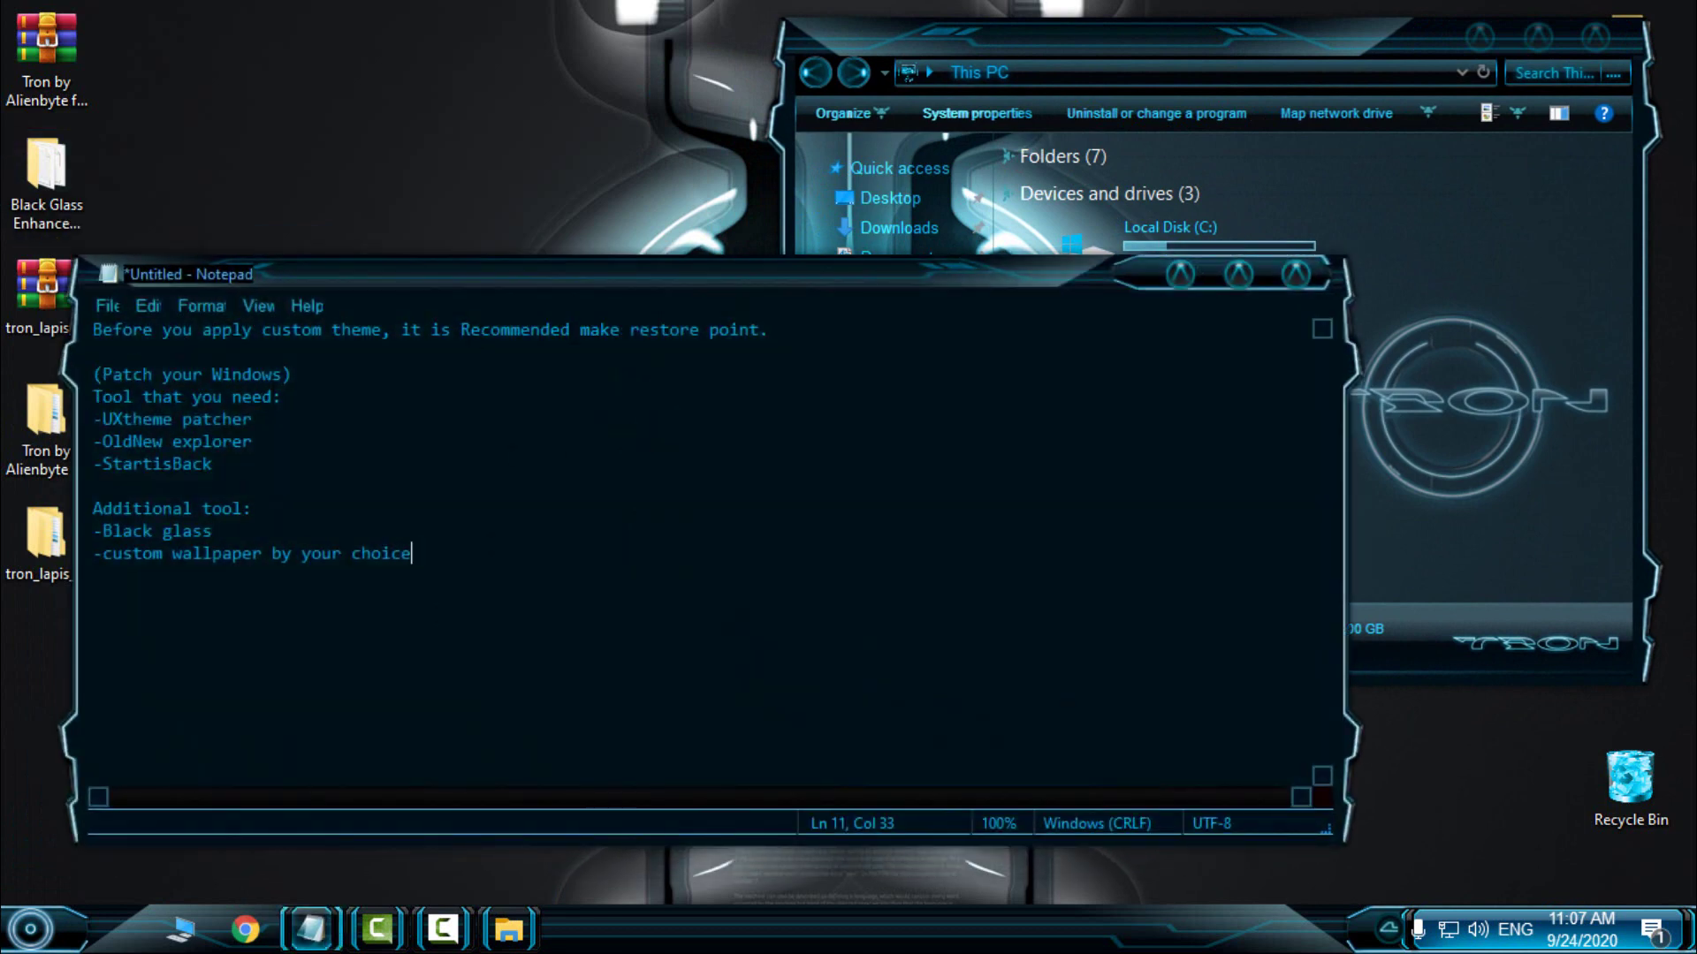
left_click_drag(580, 330, 759, 330)
left_click(1180, 274)
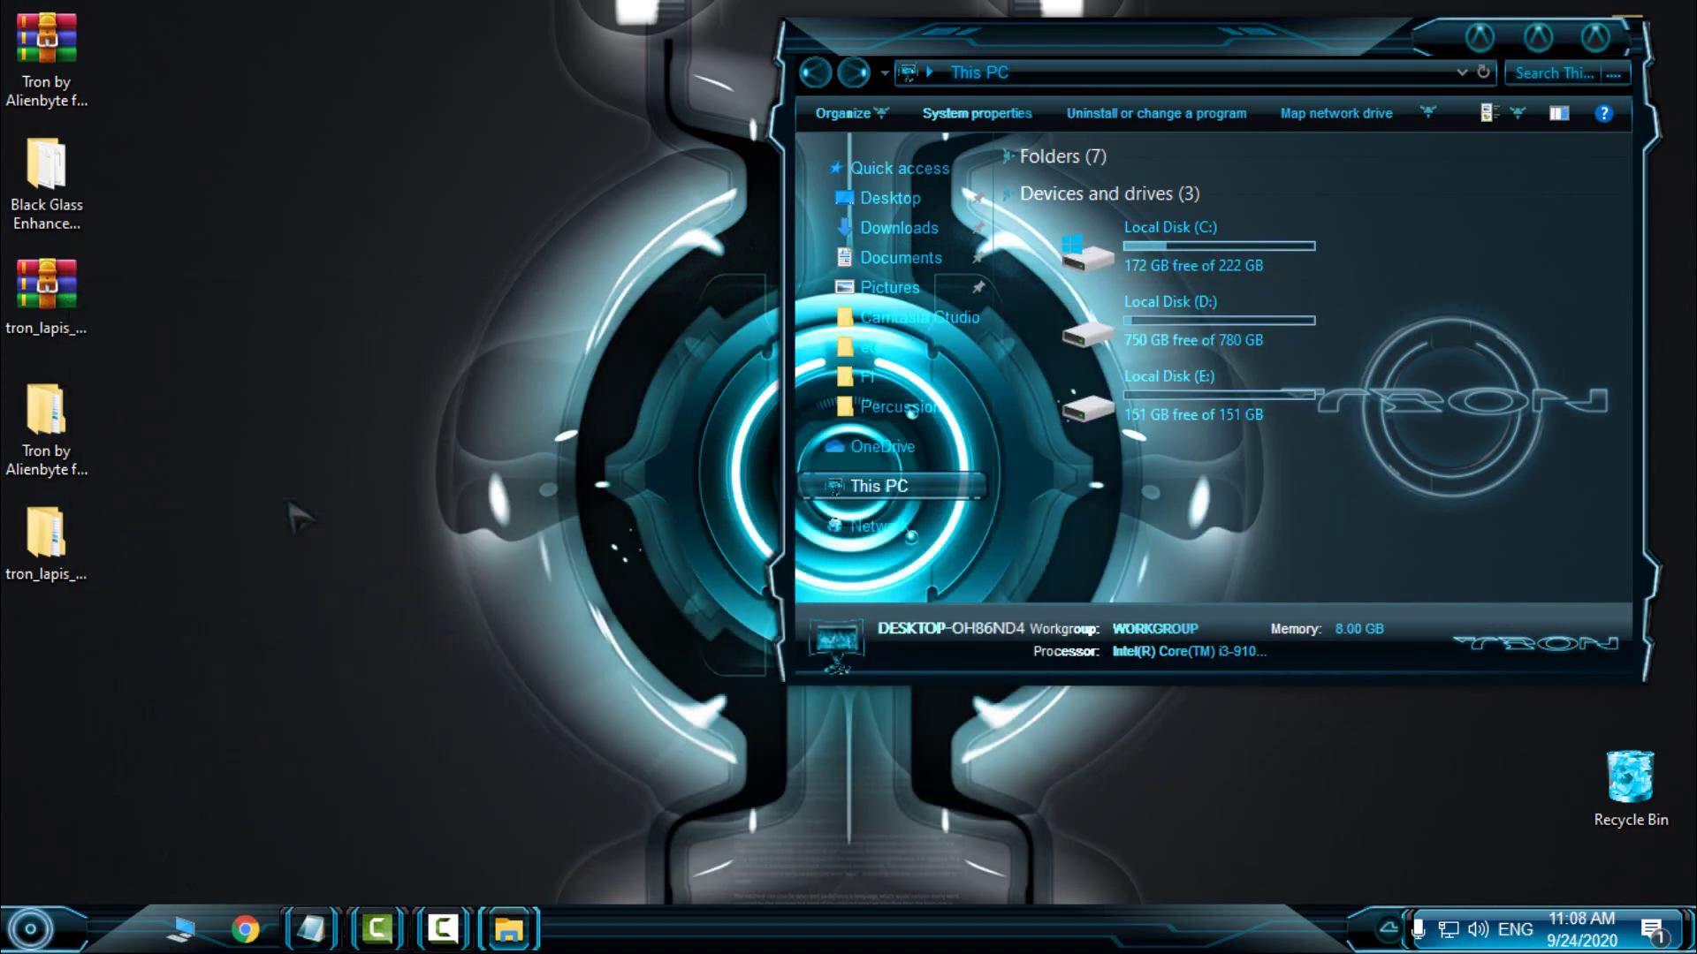